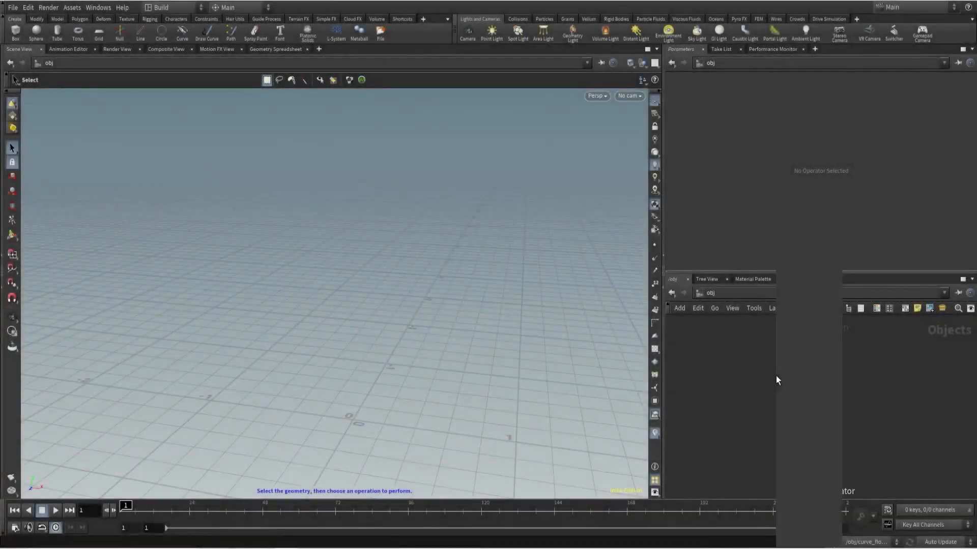
# - Add a Line node and wire a PolyWire node below it, displaying the PolyWire result
pyautogui.press('Tab')
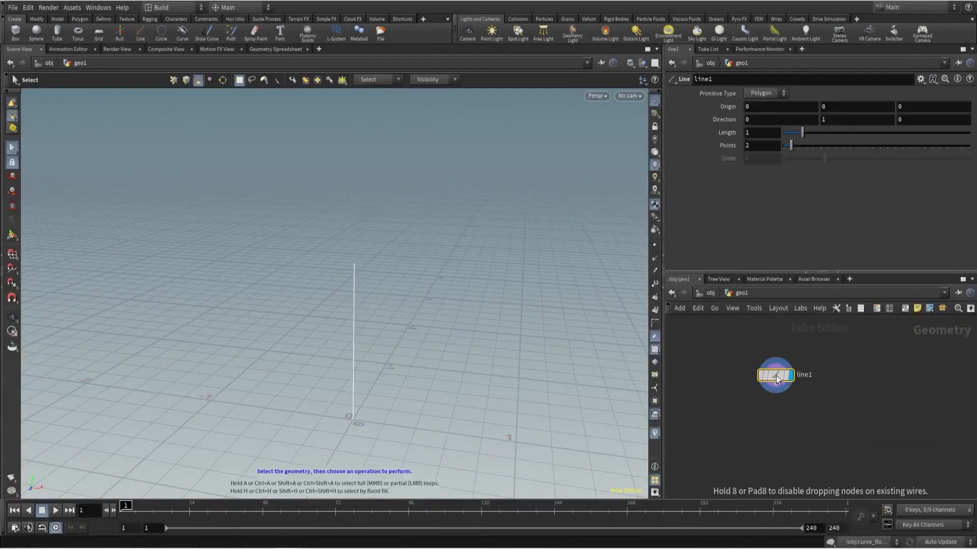
pyautogui.press('Tab')
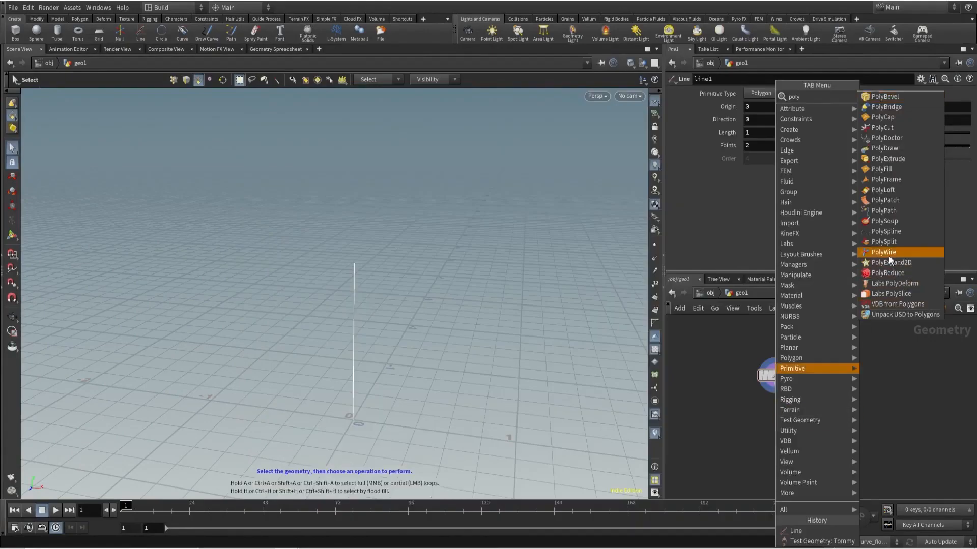
pyautogui.click(889, 256)
pyautogui.click(777, 435)
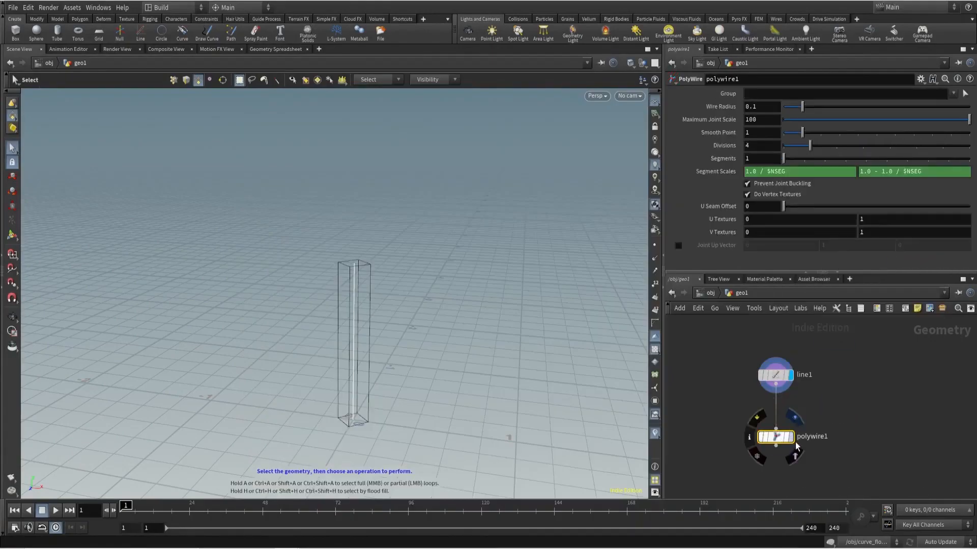
pyautogui.keyDown('alt'); pyautogui.moveTo(526, 324); pyautogui.dragTo(432, 283); pyautogui.keyUp('alt')
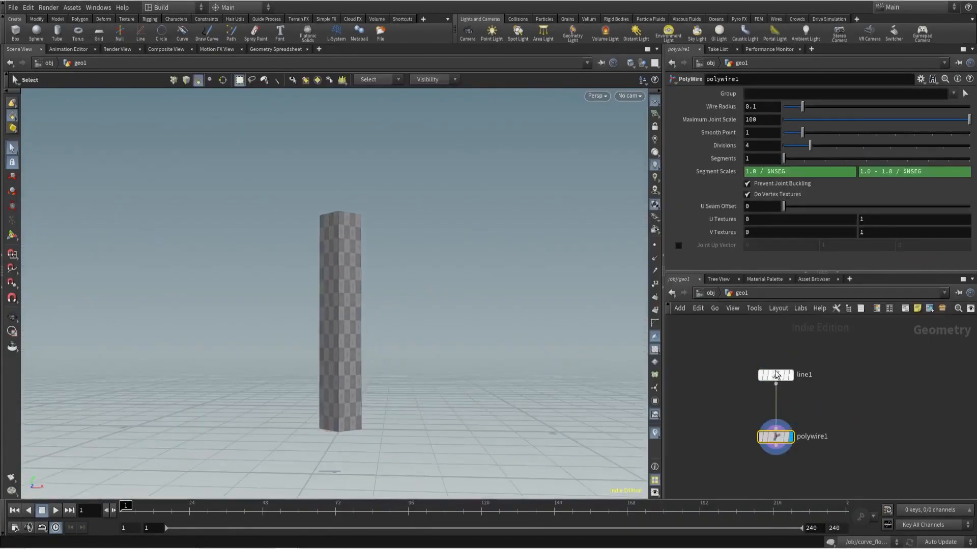
# - Insert a Resample node between line1 and polywire1 and enable its Curve U Attribute
pyautogui.press('Tab')
pyautogui.click(860, 125)
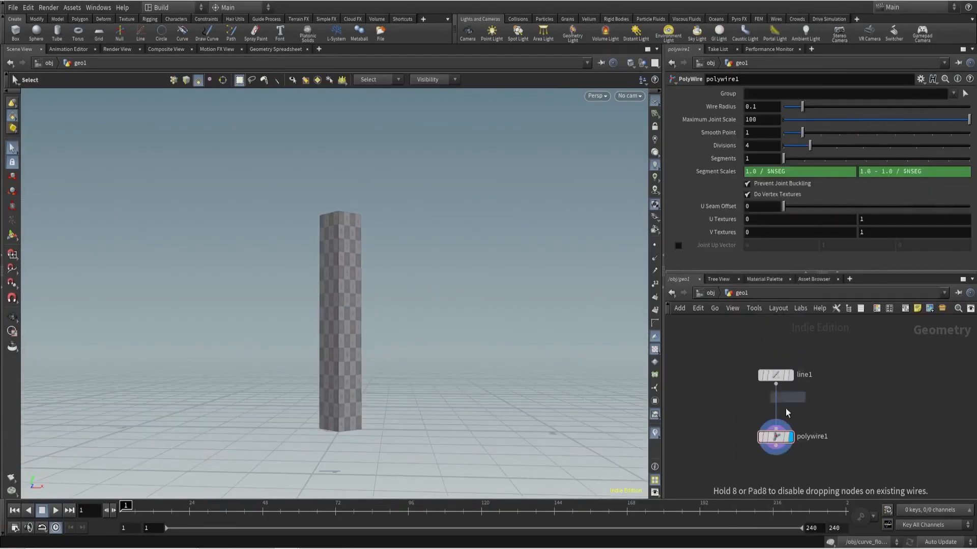
pyautogui.click(775, 413)
pyautogui.press('l')
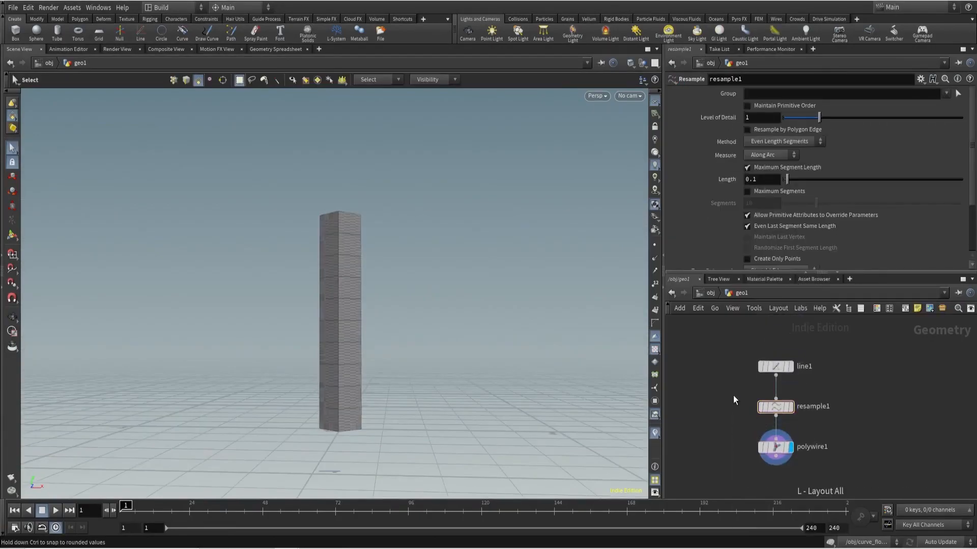
pyautogui.scroll(-3, 721, 212)
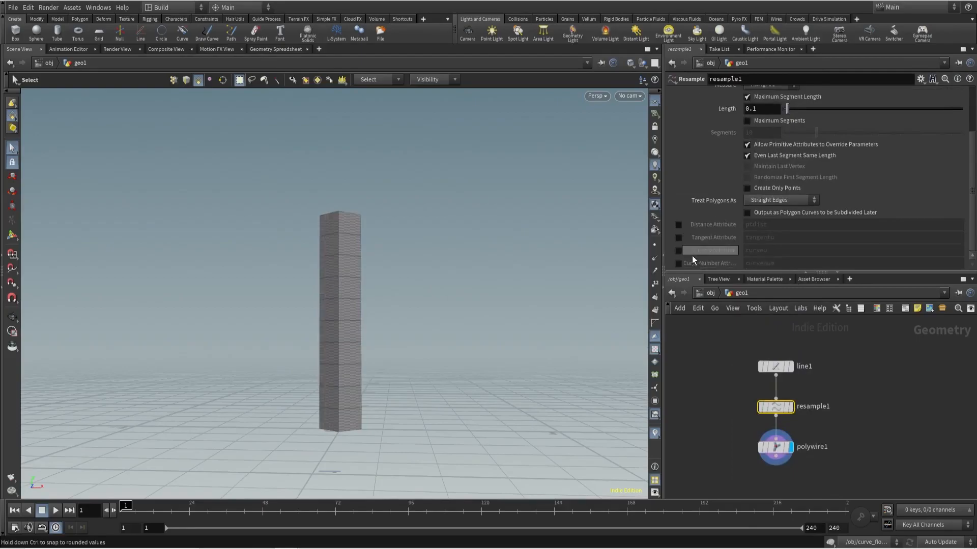
pyautogui.click(678, 251)
pyautogui.doubleClick(753, 253)
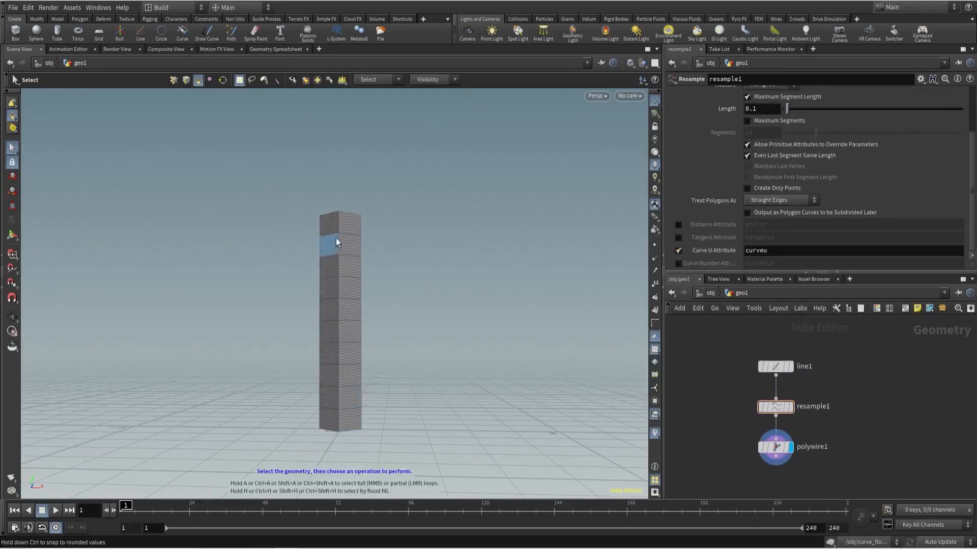
pyautogui.click(776, 447)
pyautogui.doubleClick(757, 106)
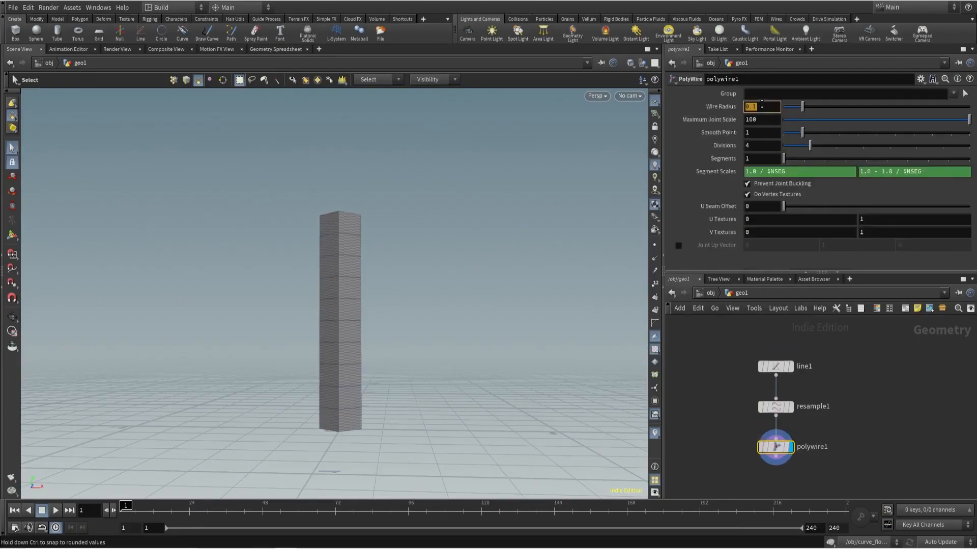
pyautogui.write('@curveu')
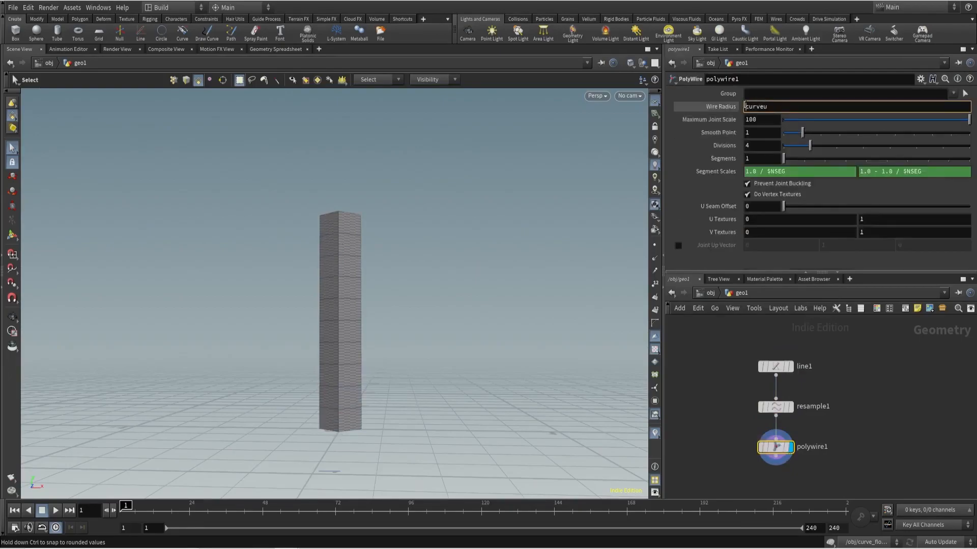
pyautogui.press('Return')
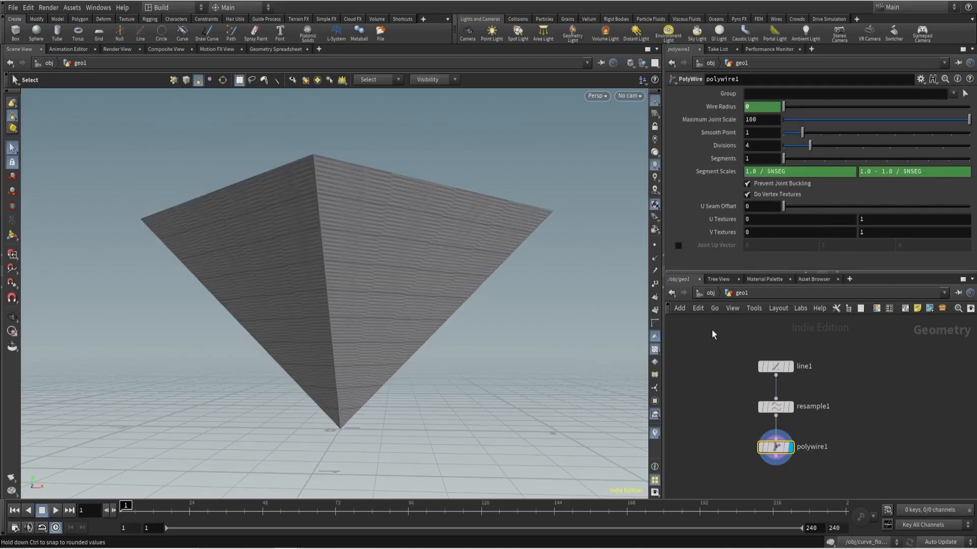
# - Set the line's length to 4 and create a new camera from the framed view
pyautogui.moveTo(737, 347); pyautogui.dragTo(807, 374)
pyautogui.doubleClick(754, 134)
pyautogui.write('4')
pyautogui.press('Return')
pyautogui.press('h')
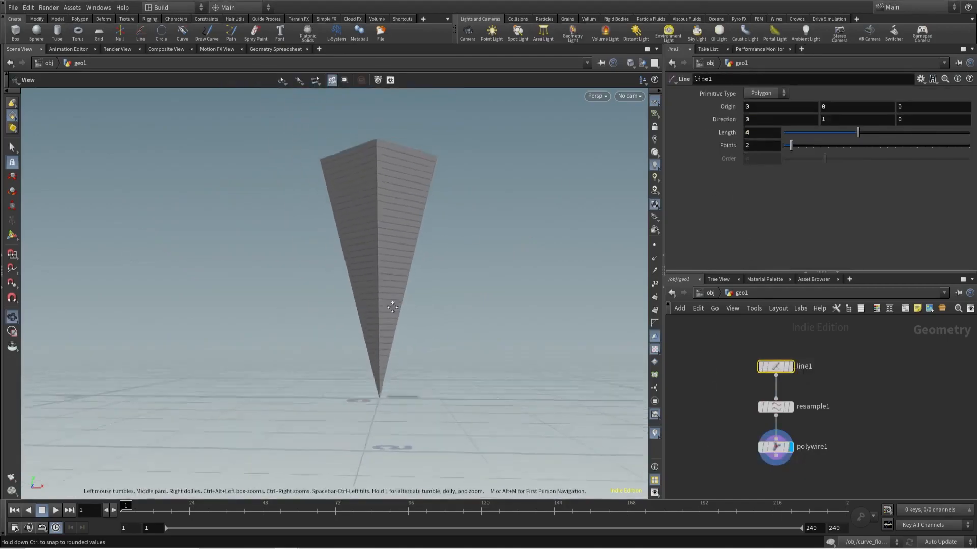
pyautogui.click(630, 96)
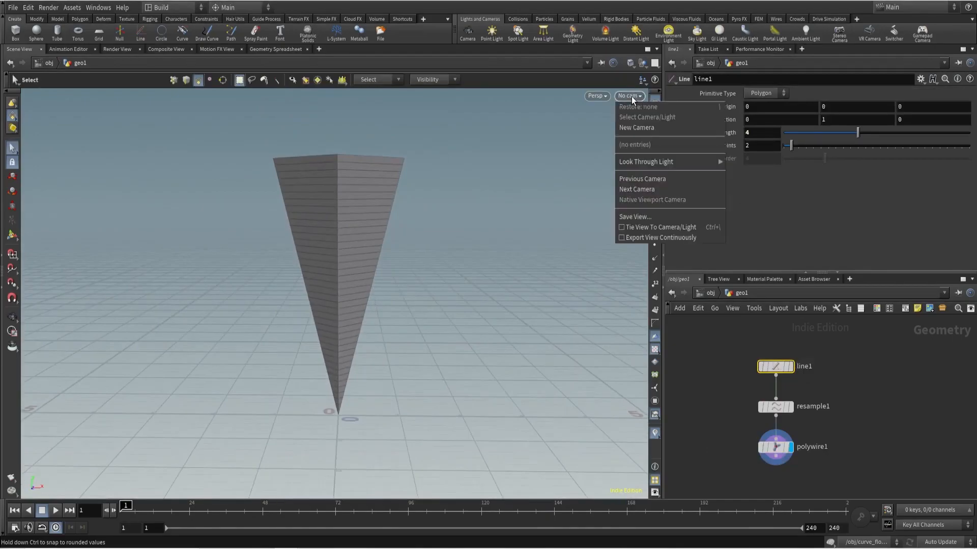
pyautogui.click(637, 127)
# - Save the scene and set polywire1's divisions to 16
pyautogui.doubleClick(815, 410)
pyautogui.hotkey('ctrl', 's')
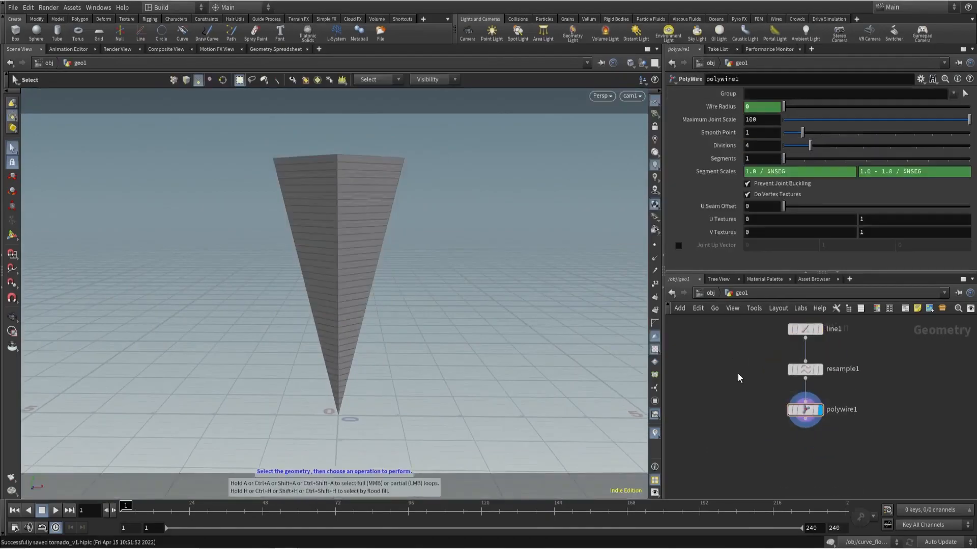
pyautogui.click(757, 146)
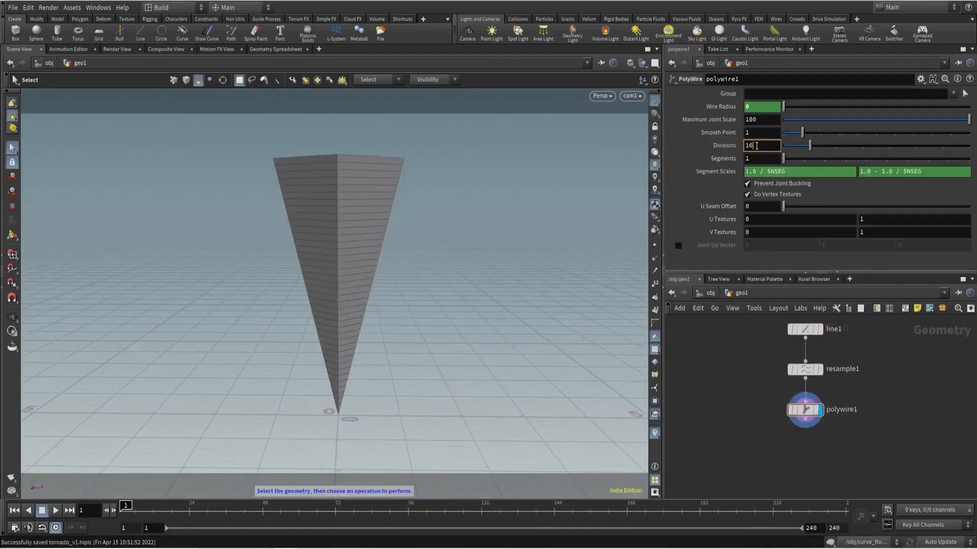
pyautogui.press('Return')
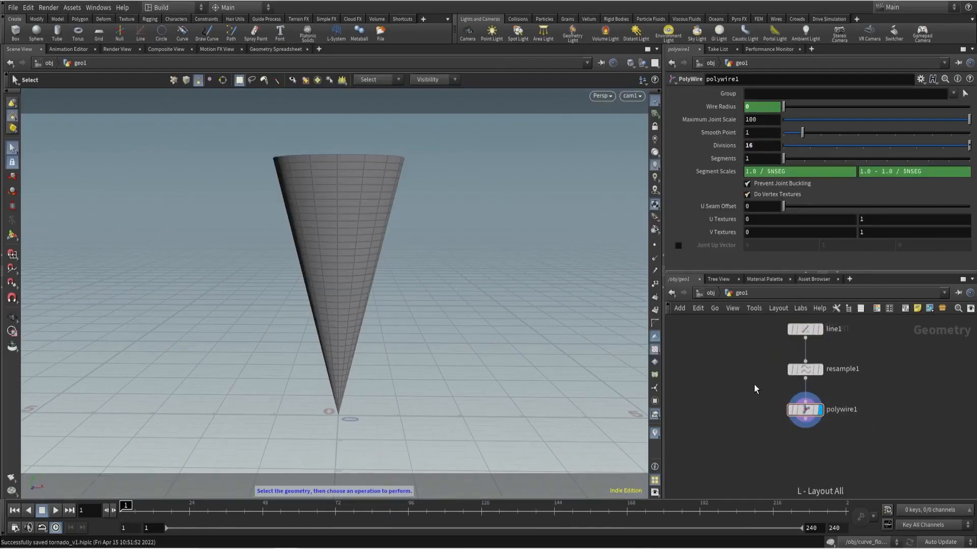
# - Add a Points from Volume node below polywire1 and display it
pyautogui.press('Tab')
pyautogui.write('point vo')
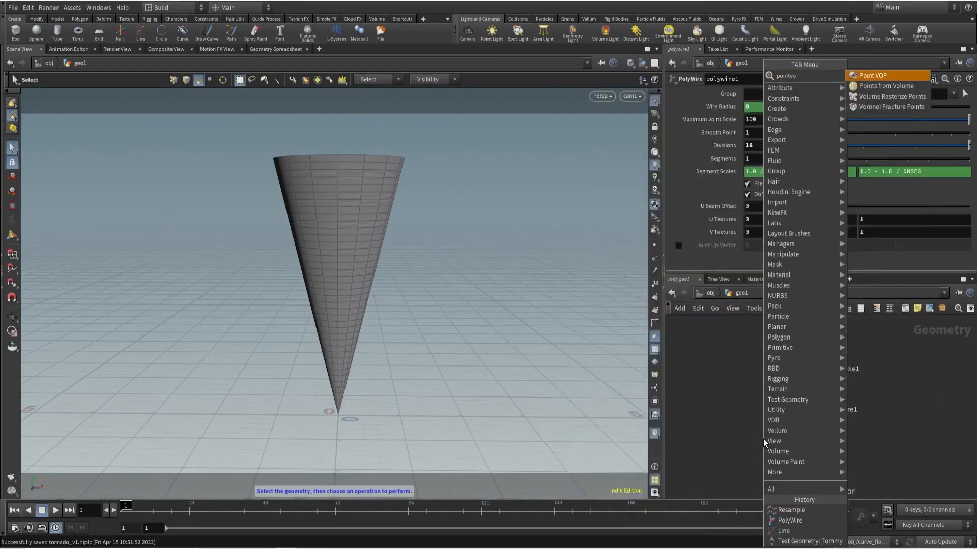
pyautogui.click(865, 87)
pyautogui.click(804, 457)
pyautogui.click(805, 447)
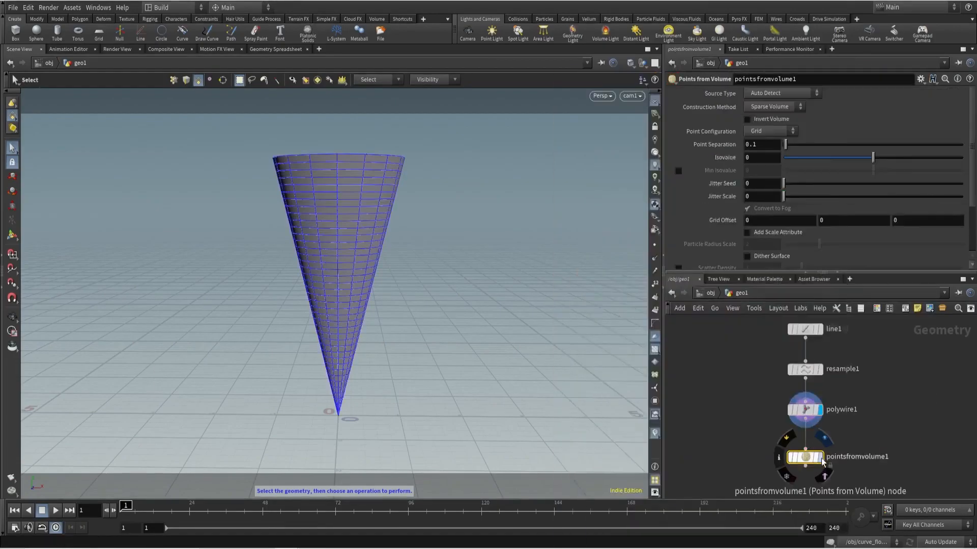
pyautogui.click(820, 458)
# - Set the Points from Volume jitter scale to 1 and its point separation to 0.05, keeping the network laid out
pyautogui.doubleClick(747, 197)
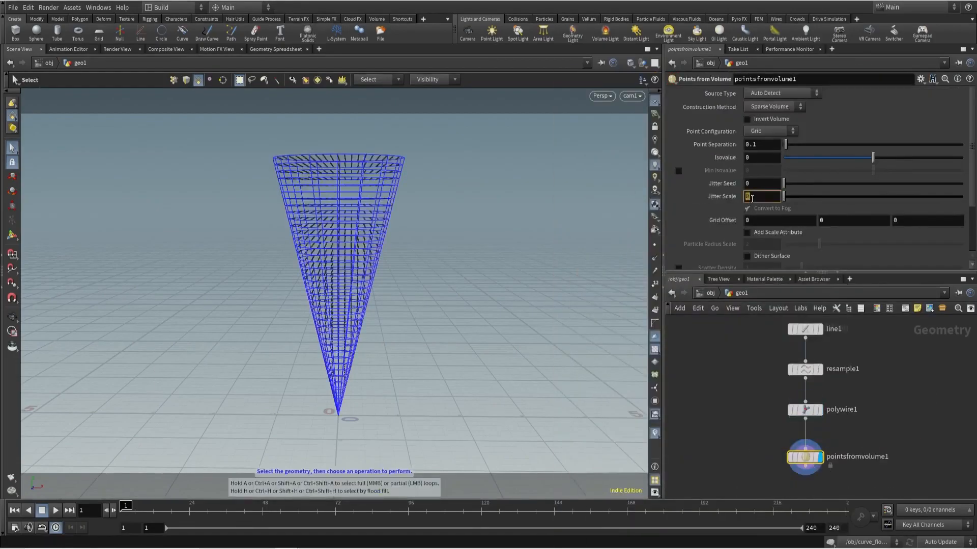
pyautogui.write('1')
pyautogui.press('Return')
pyautogui.doubleClick(753, 146)
pyautogui.write('0.05')
pyautogui.press('Return')
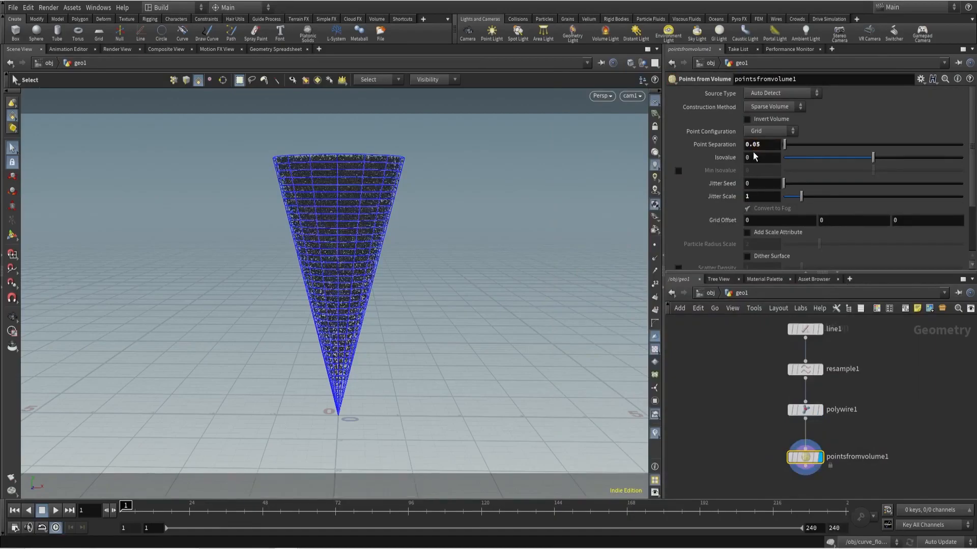
pyautogui.press('l')
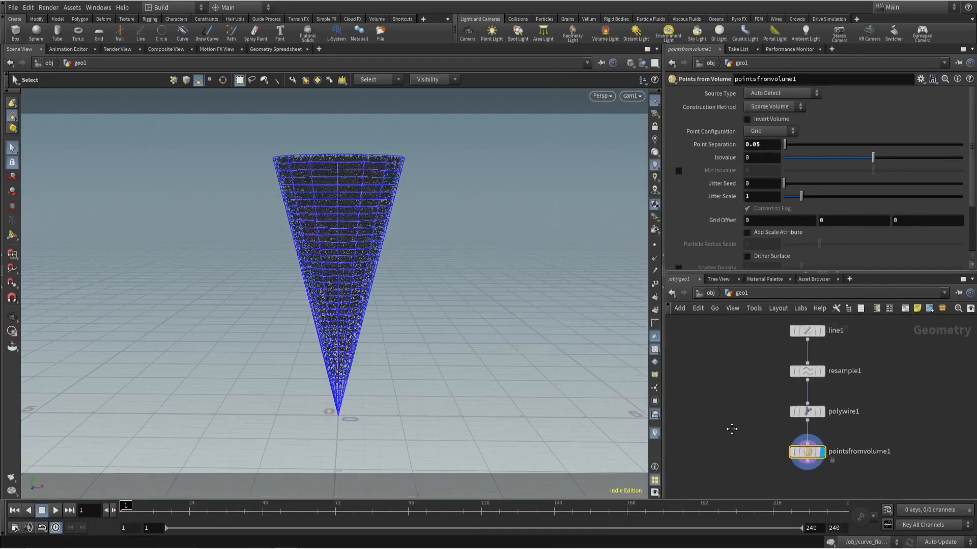
# - Wire a Transform node below pointsfromvolume1 and display it
pyautogui.press('Tab')
pyautogui.write('tr')
pyautogui.click(585, 86)
pyautogui.click(815, 468)
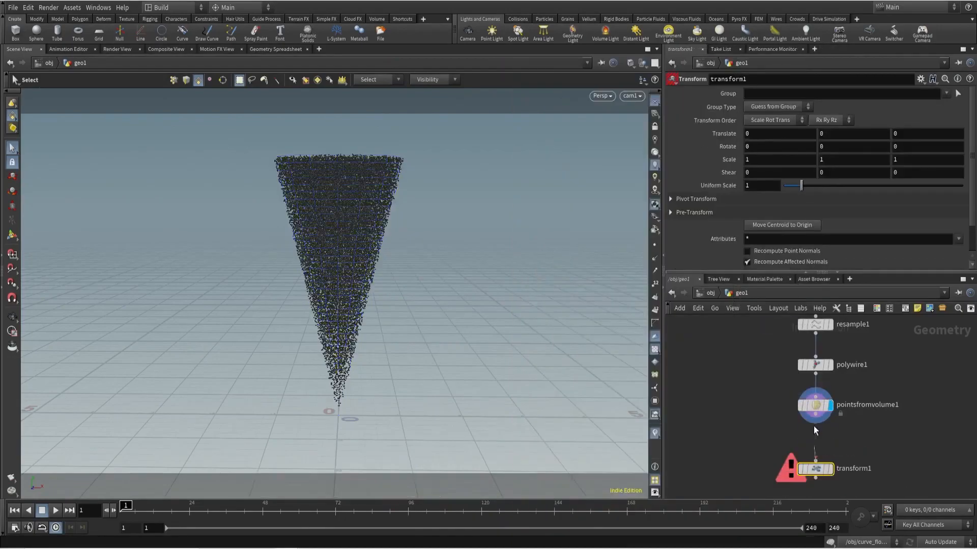
pyautogui.click(830, 469)
# - Drive the Transform's Y rotation with the expression $F*10, preview the spin and return to the first frame
pyautogui.doubleClick(827, 147)
pyautogui.write('$F')
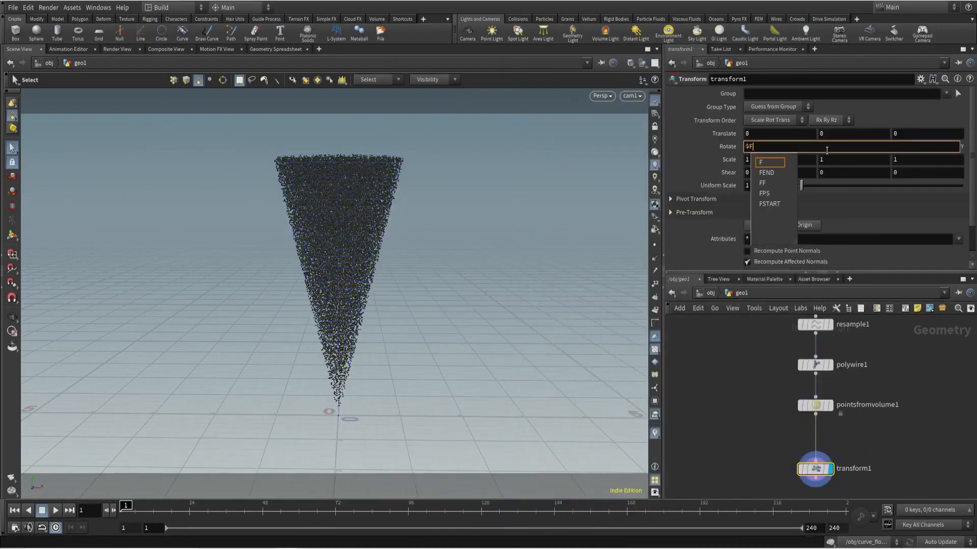
pyautogui.press('Return')
pyautogui.click(54, 513)
pyautogui.click(835, 148)
pyautogui.write('*10')
pyautogui.press('Return')
pyautogui.hotkey('ctrl', 'Up')
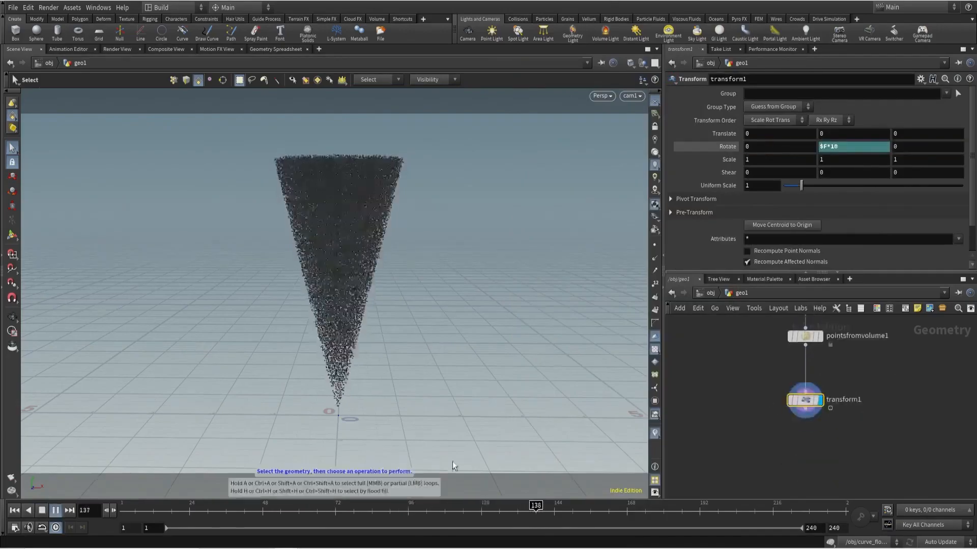
# - Insert a Mountain node between pointsfromvolume1 and transform1, and display transform1
pyautogui.press('Tab')
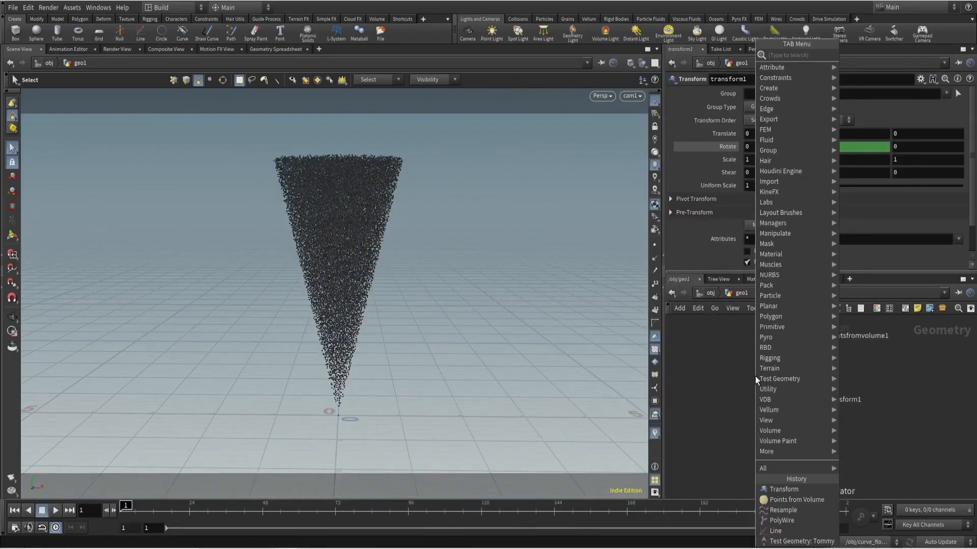
pyautogui.write('moun')
pyautogui.press('Return')
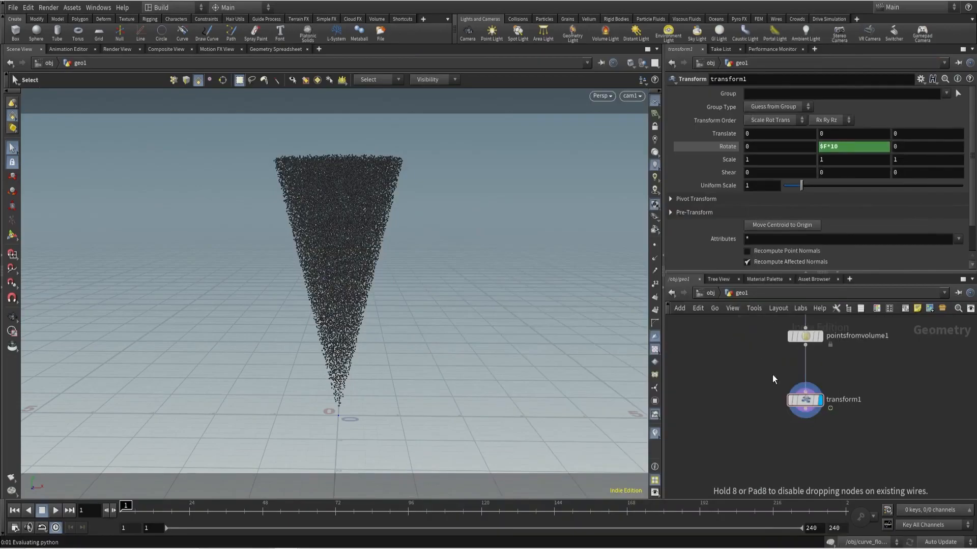
pyautogui.click(758, 388)
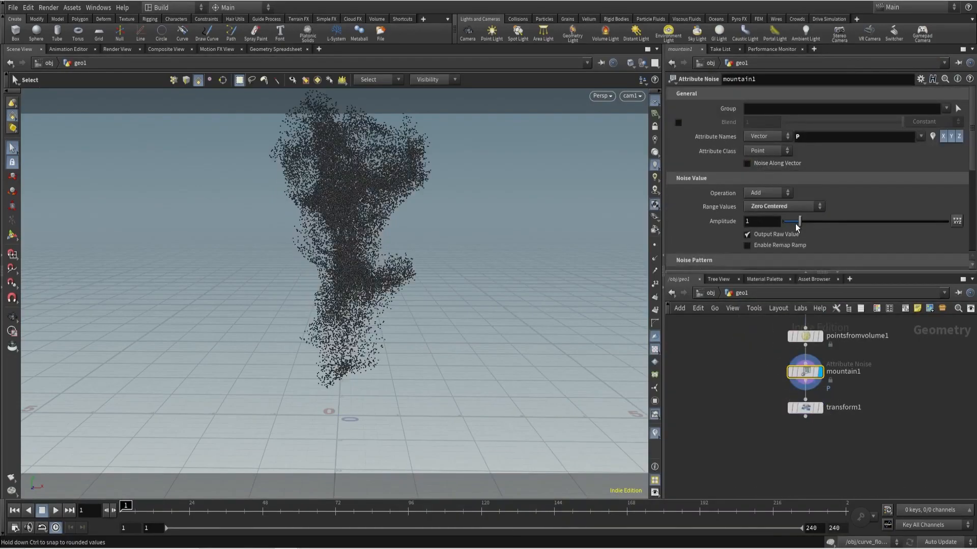
pyautogui.click(821, 408)
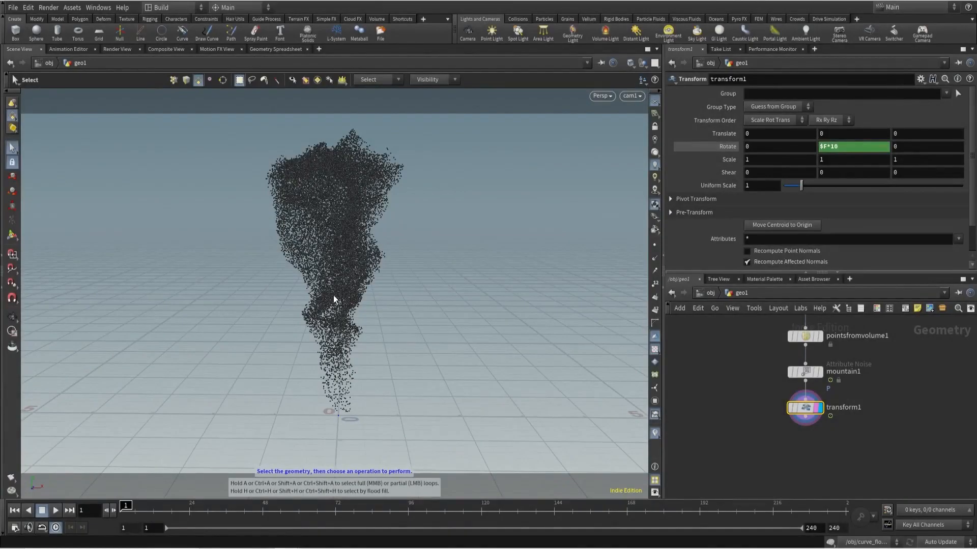
# - Delete the mountain1 and transform1 nodes and save the scene
pyautogui.moveTo(727, 352); pyautogui.dragTo(881, 456)
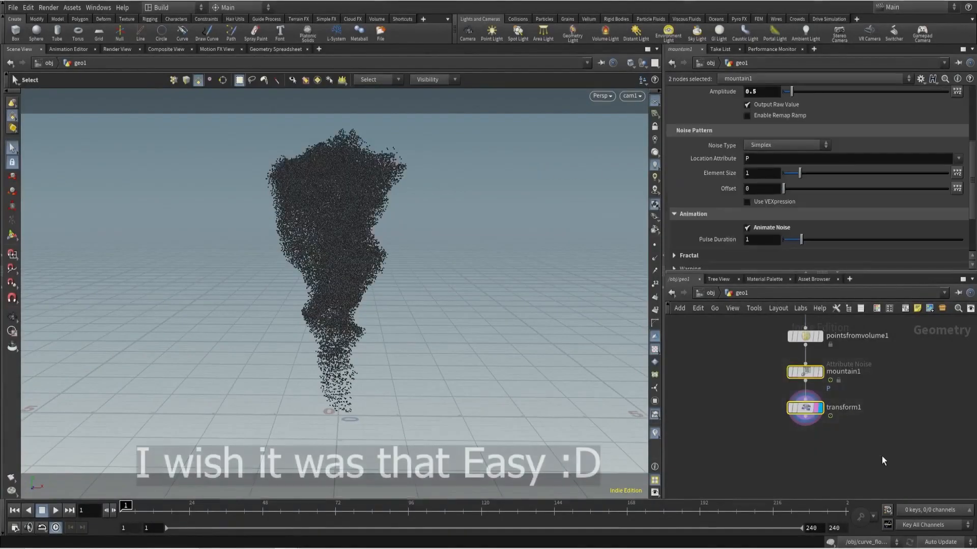
pyautogui.press('Delete')
pyautogui.hotkey('ctrl', 's')
# - Inspect the point-filled cone from above and the side, and make polywire1 the displayed node
pyautogui.keyDown('alt'); pyautogui.moveTo(332, 226); pyautogui.dragTo(316, 334); pyautogui.keyUp('alt')
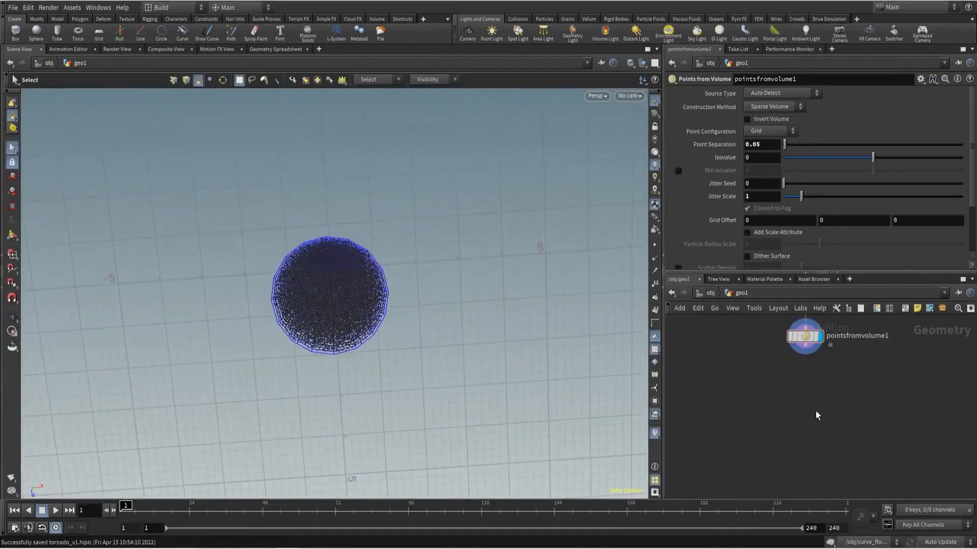
pyautogui.keyDown('alt'); pyautogui.moveTo(406, 361); pyautogui.dragTo(405, 221); pyautogui.keyUp('alt')
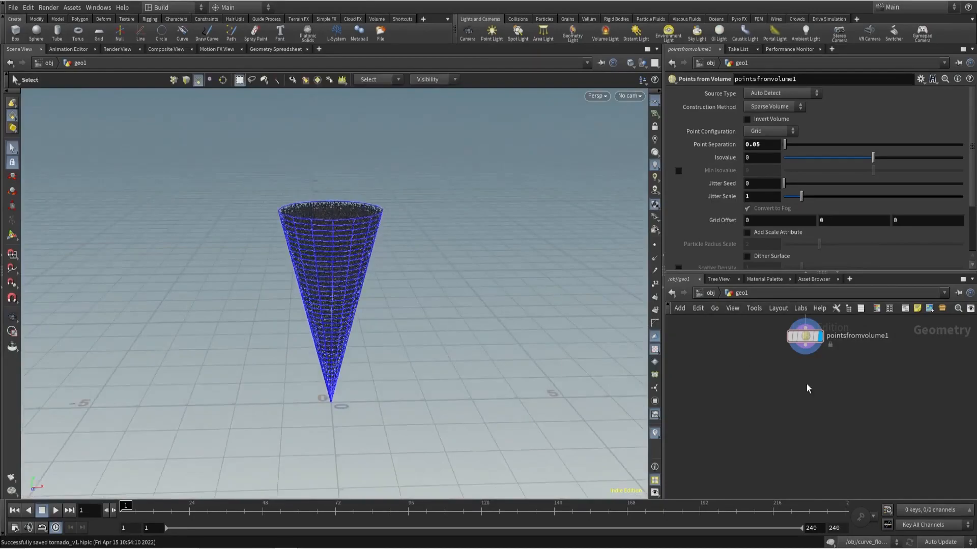
pyautogui.scroll(-1, 822, 386)
pyautogui.moveTo(826, 386); pyautogui.dragTo(802, 417, button='middle')
pyautogui.scroll(2, 800, 348)
pyautogui.click(800, 346)
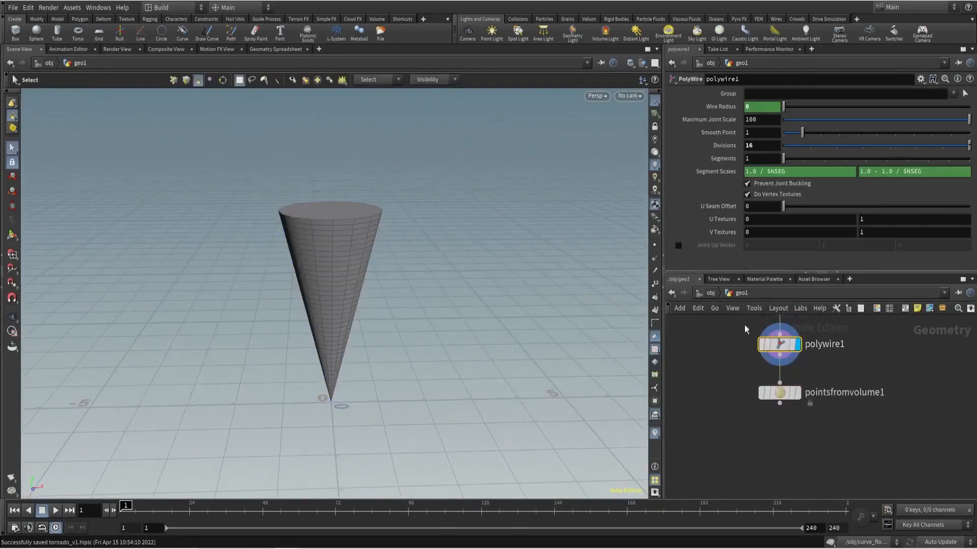
# - Add a Point VOP as a second branch from polywire1, rename it create_v and open its inner network
pyautogui.moveTo(901, 389); pyautogui.dragTo(874, 393, button='middle')
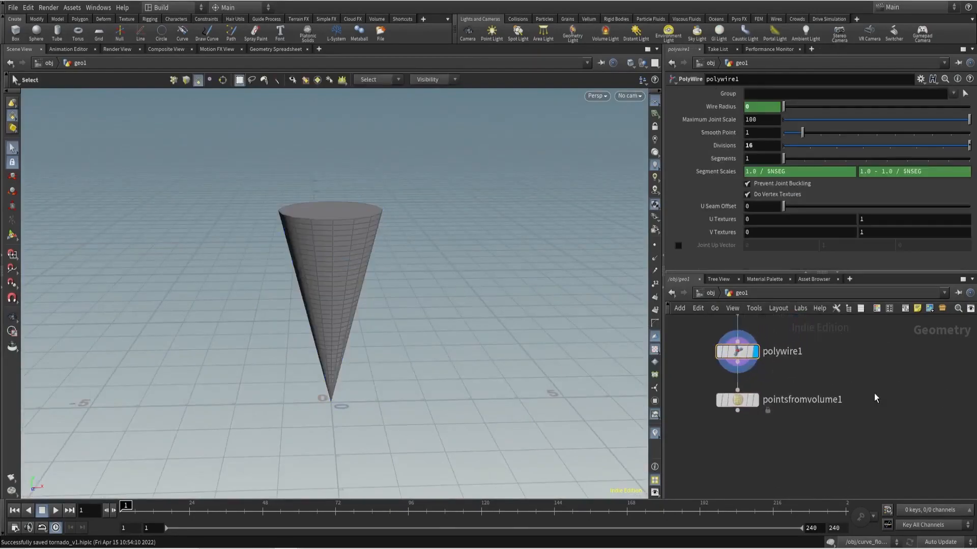
pyautogui.press('Tab')
pyautogui.write('vop')
pyautogui.press('Down')
pyautogui.press('Down')
pyautogui.press('Return')
pyautogui.doubleClick(941, 400)
pyautogui.write('create_v')
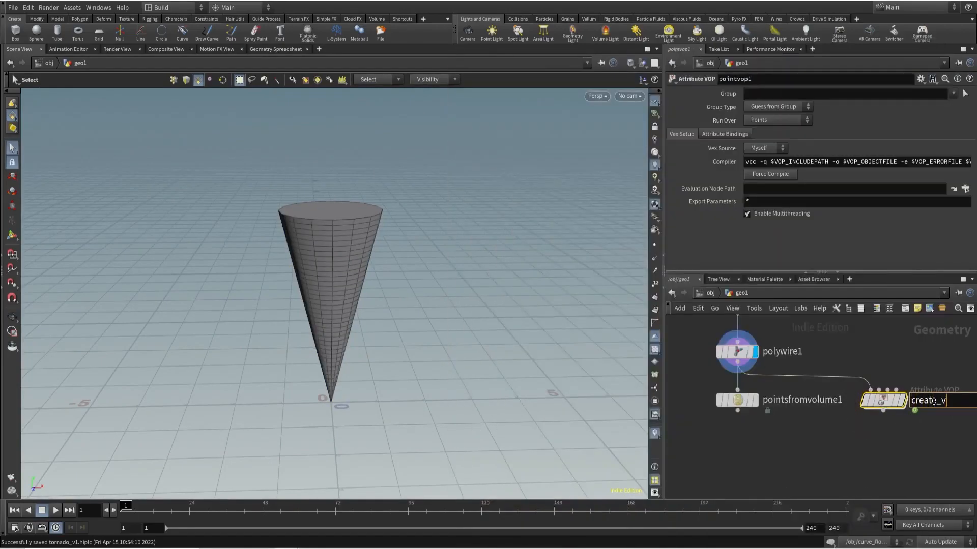
pyautogui.press('Return')
pyautogui.doubleClick(903, 402)
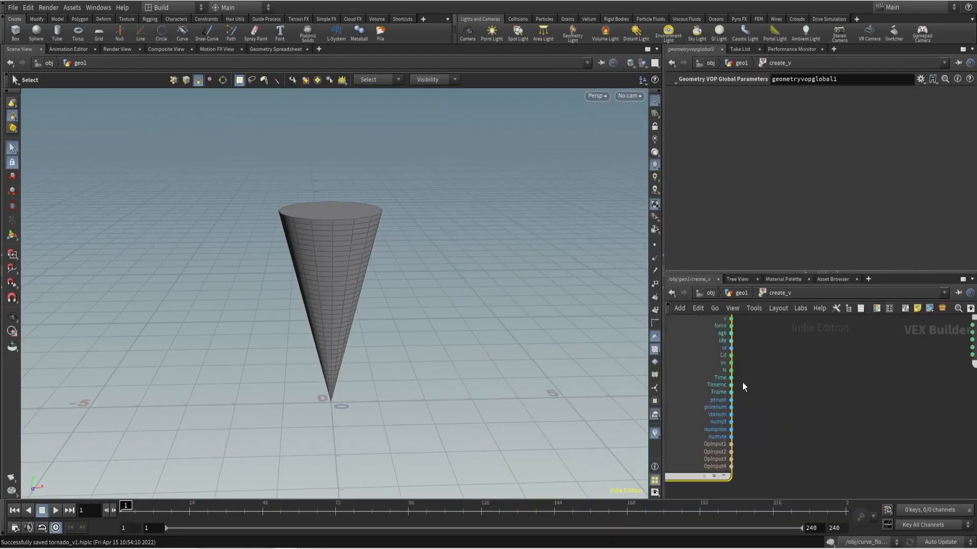
# - Wire the global N into the output's N and display the point normals on the cone to examine them
pyautogui.click(732, 371)
pyautogui.moveTo(871, 373); pyautogui.dragTo(799, 371, button='middle')
pyautogui.click(898, 353)
pyautogui.click(654, 257)
pyautogui.keyDown('alt'); pyautogui.moveTo(371, 251); pyautogui.dragTo(368, 294); pyautogui.keyUp('alt')
pyautogui.keyDown('alt'); pyautogui.moveTo(368, 294); pyautogui.dragTo(495, 285, button='right'); pyautogui.keyUp('alt')
pyautogui.keyDown('alt'); pyautogui.moveTo(495, 285); pyautogui.dragTo(495, 242); pyautogui.keyUp('alt')
pyautogui.keyDown('alt'); pyautogui.moveTo(495, 242); pyautogui.dragTo(484, 242); pyautogui.keyUp('alt')
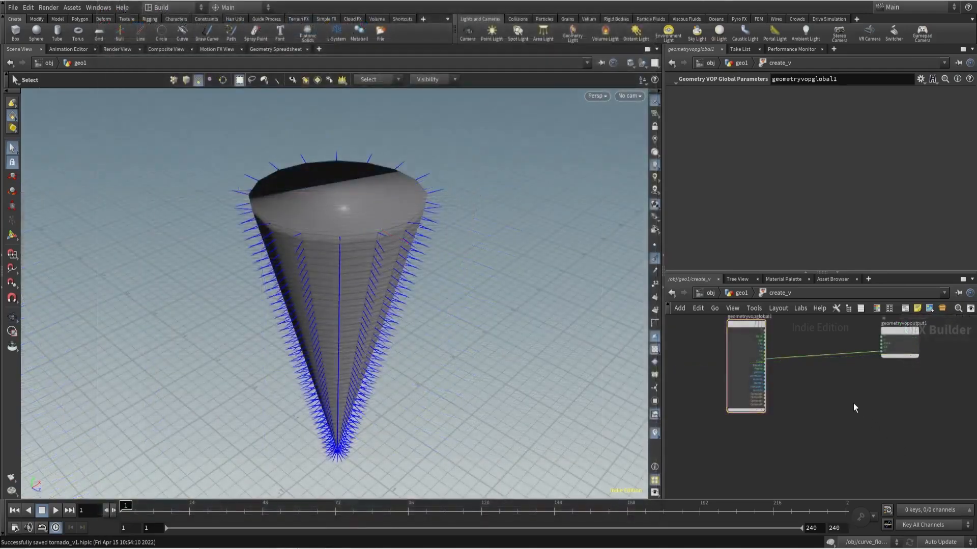
# - Add a Cross Product node inside create_v and wire the global N into its vec1 input
pyautogui.press('Tab')
pyautogui.write('cr')
pyautogui.press('Return')
pyautogui.click(853, 404)
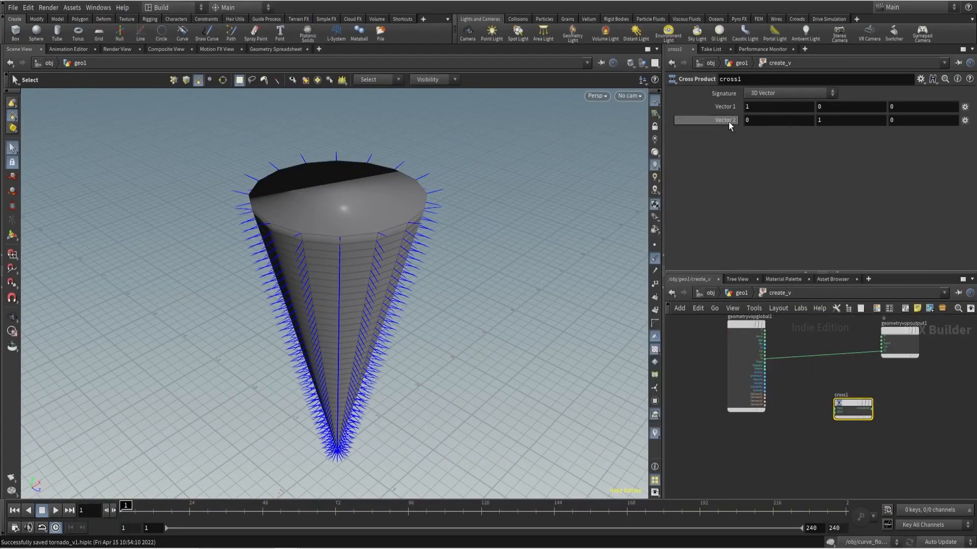
pyautogui.scroll(6, 780, 390)
pyautogui.click(909, 453)
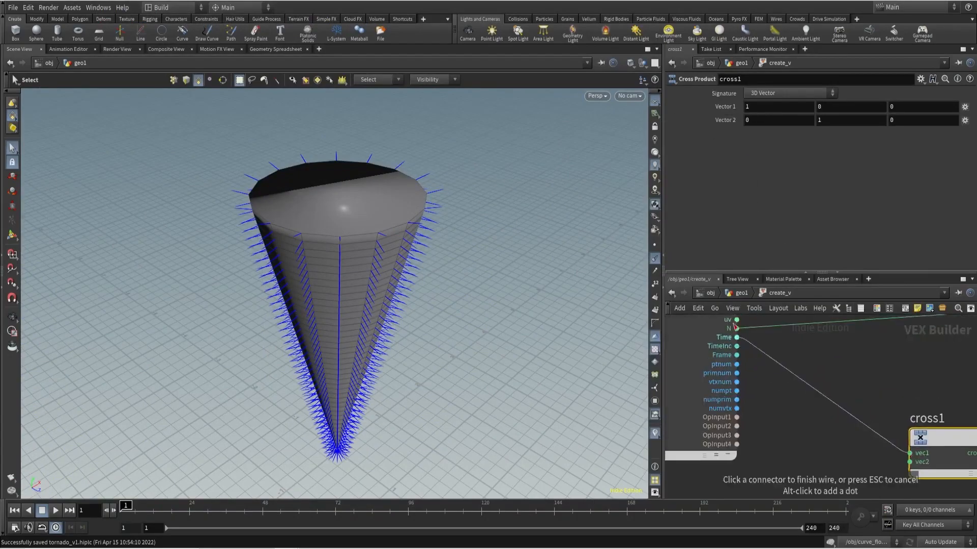
pyautogui.click(741, 358)
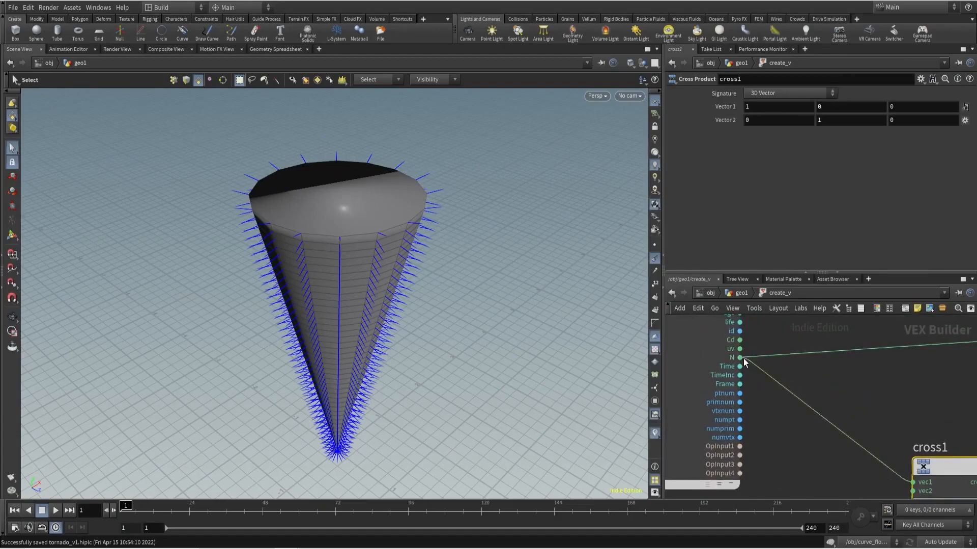
# - Wire the cross product result into the output's N and check the normals from above the cone
pyautogui.scroll(-4, 743, 359)
pyautogui.click(835, 425)
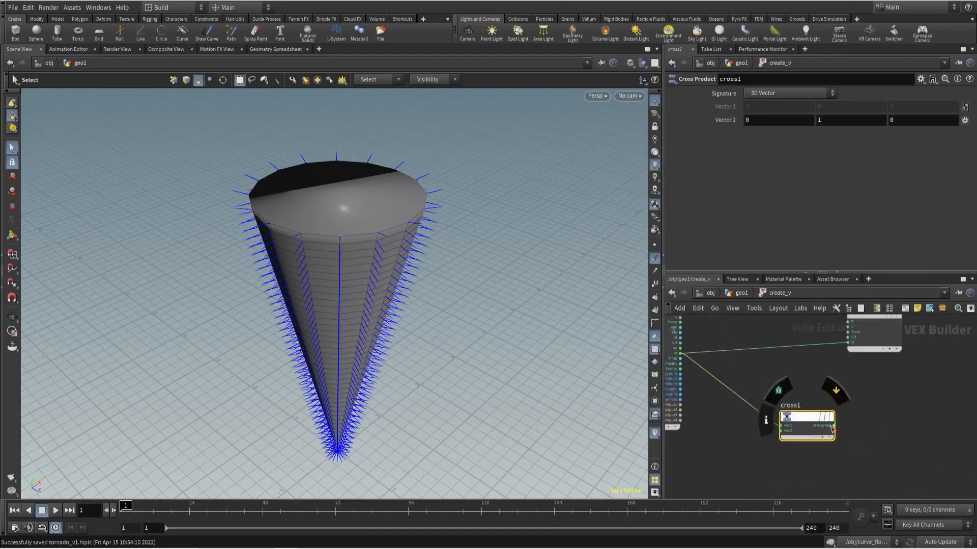
pyautogui.click(837, 340)
pyautogui.press('Escape')
pyautogui.moveTo(444, 271); pyautogui.dragTo(458, 348)
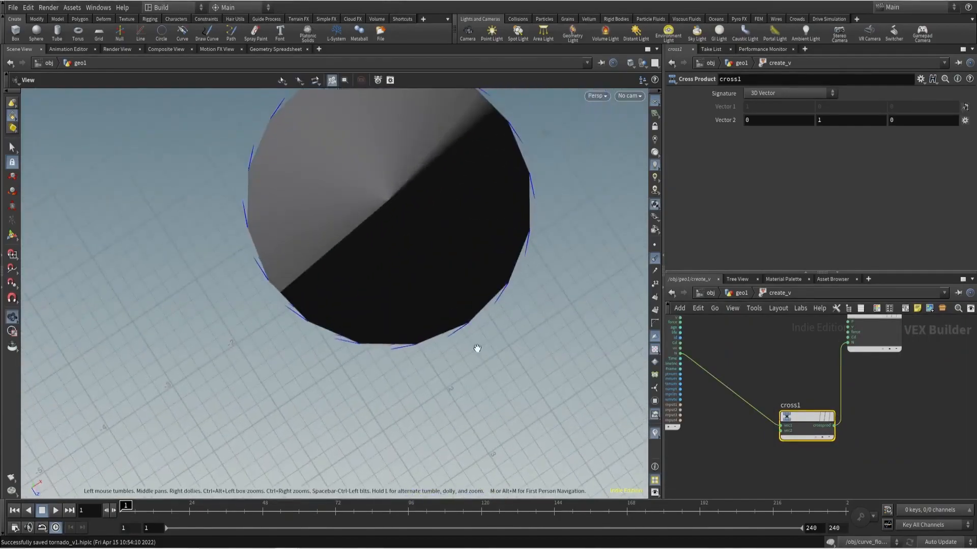
pyautogui.press('s')
# - Reroute the cross product to the output's v, return to geo1 and inspect create_v's attributes and velocity trails
pyautogui.scroll(3, 784, 350)
pyautogui.moveTo(857, 381)
pyautogui.mouseDown()
pyautogui.moveTo(840, 373)
pyautogui.moveTo(858, 363)
pyautogui.mouseUp()
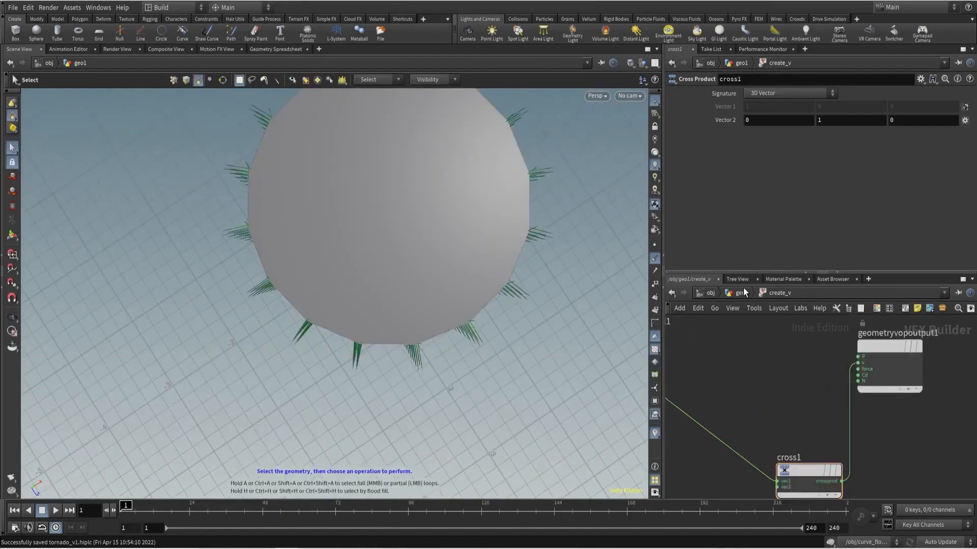
pyautogui.press('u')
pyautogui.middleClick(876, 400)
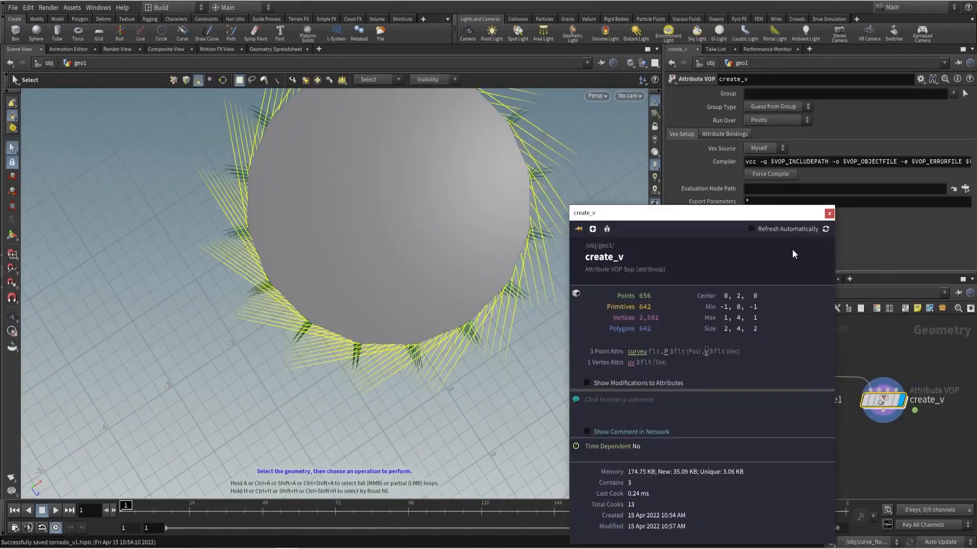
pyautogui.press('Escape')
pyautogui.moveTo(463, 257); pyautogui.dragTo(468, 290)
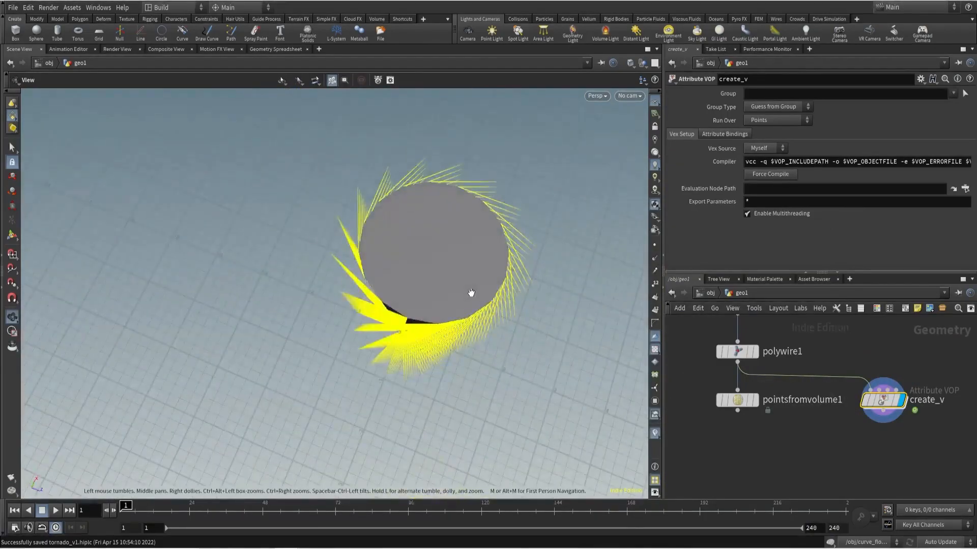
pyautogui.press('s')
# - Add an Attribute Transfer node with pointsfromvolume1 as first input and create_v as second, and display it
pyautogui.scroll(-1, 835, 449)
pyautogui.press('Tab')
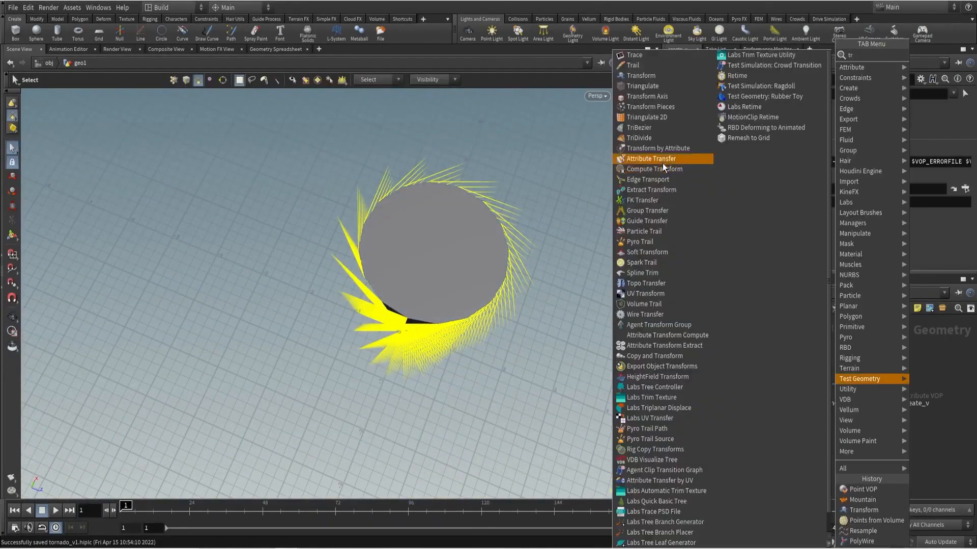
pyautogui.click(662, 164)
pyautogui.click(811, 461)
pyautogui.click(772, 404)
pyautogui.click(758, 412)
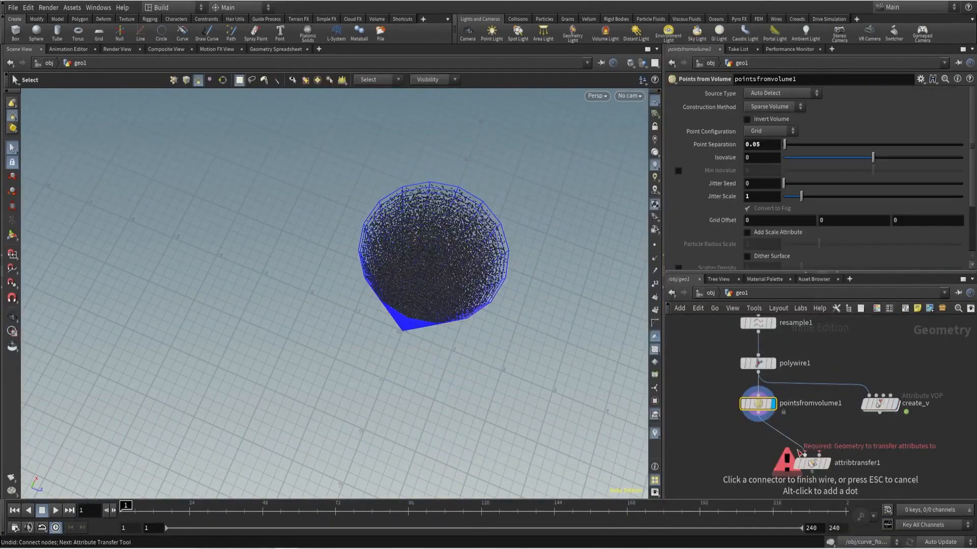
pyautogui.click(805, 455)
pyautogui.click(879, 413)
pyautogui.click(819, 455)
pyautogui.click(827, 465)
pyautogui.click(813, 464)
# - Limit the attribute transfer to the point attribute v and disable its distance threshold
pyautogui.click(965, 188)
pyautogui.click(949, 210)
pyautogui.click(679, 174)
pyautogui.click(717, 147)
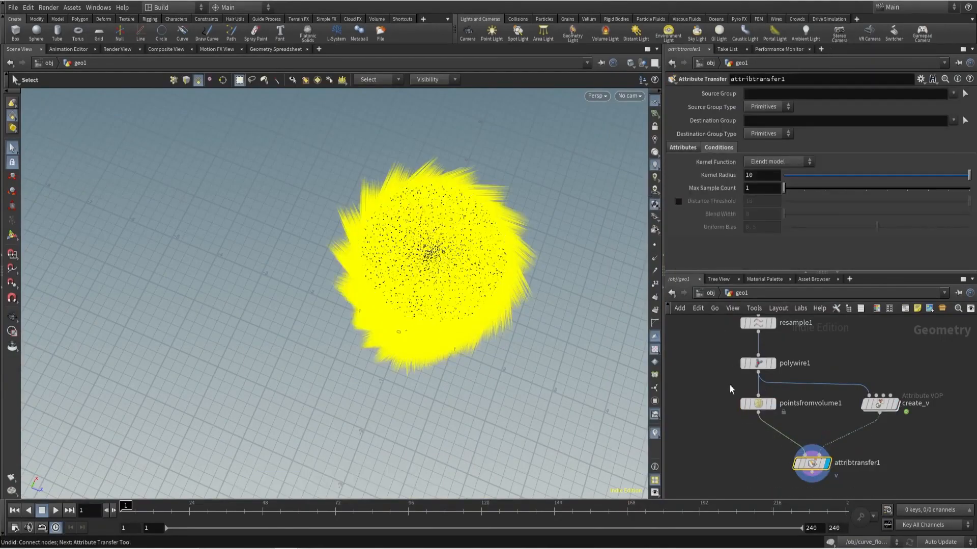
# - Rename the Attribute Transfer node to attribtransfer_v
pyautogui.scroll(2, 881, 461)
pyautogui.click(881, 461)
pyautogui.press('BackSpace')
pyautogui.write('_v')
pyautogui.press('Return')
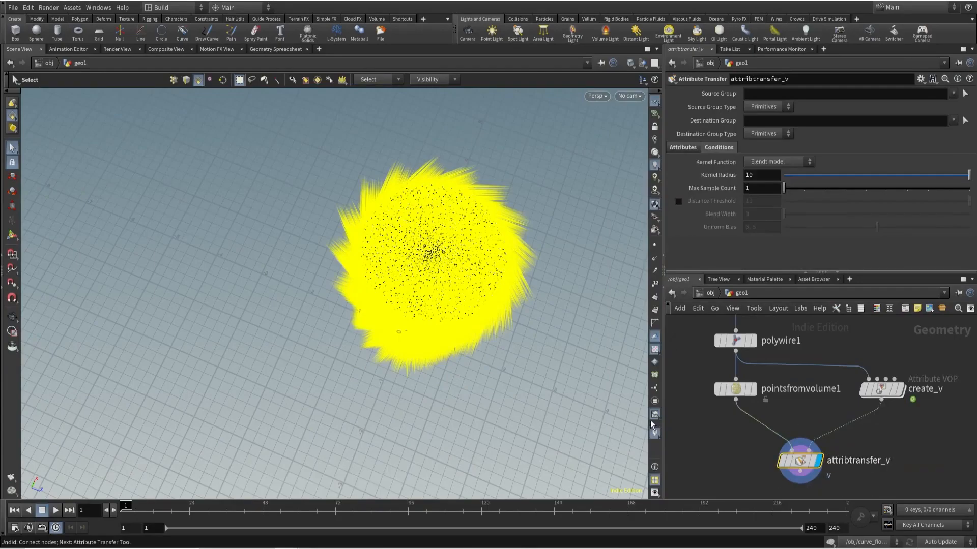
# - Hide the velocity trails, view the point-filled cone from the side and save the scene
pyautogui.click(655, 433)
pyautogui.keyDown('alt'); pyautogui.moveTo(318, 387); pyautogui.dragTo(316, 338); pyautogui.keyUp('alt')
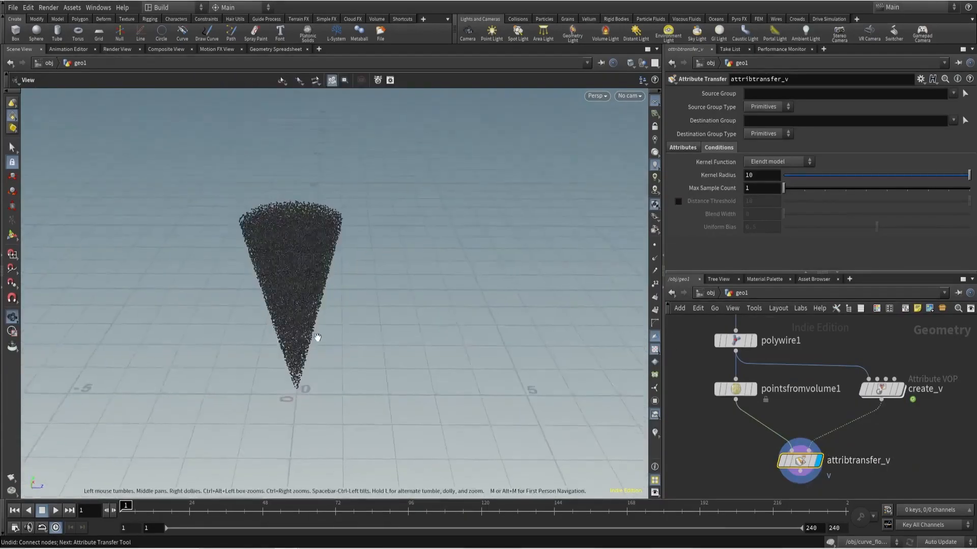
pyautogui.keyDown('alt'); pyautogui.moveTo(316, 338); pyautogui.dragTo(384, 317, button='middle'); pyautogui.keyUp('alt')
pyautogui.scroll(-2, 828, 337)
pyautogui.scroll(-2, 751, 423)
pyautogui.hotkey('ctrl', 's')
# - Add a Point Wrangle node below attribtransfer_v, wire it in and display it
pyautogui.press('Tab')
pyautogui.write('pointwr')
pyautogui.press('Return')
pyautogui.click(752, 419)
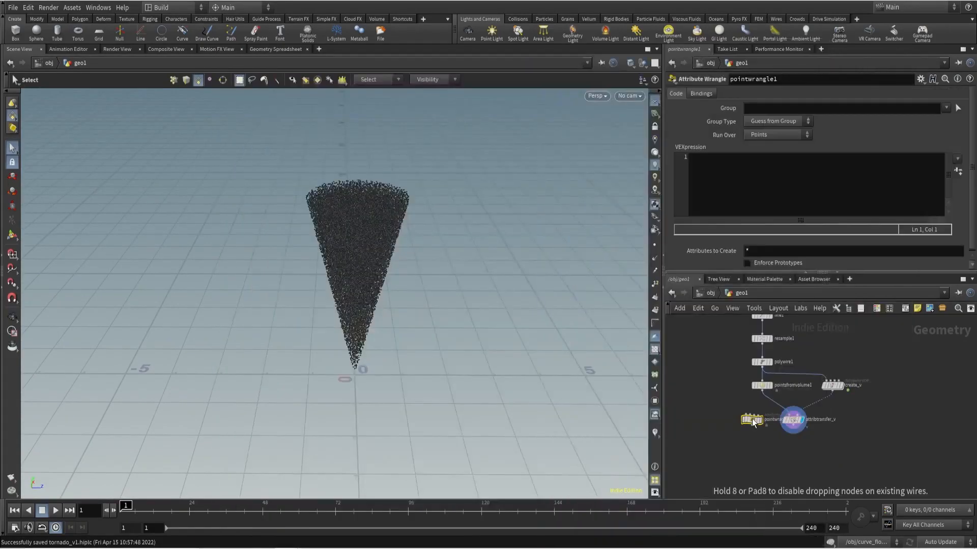
pyautogui.scroll(2, 775, 435)
pyautogui.moveTo(782, 438); pyautogui.dragTo(796, 405)
# - Enter the wrangle expression "@P += @v *$F/10;", play the point motion and return to frame 1
pyautogui.click(759, 190)
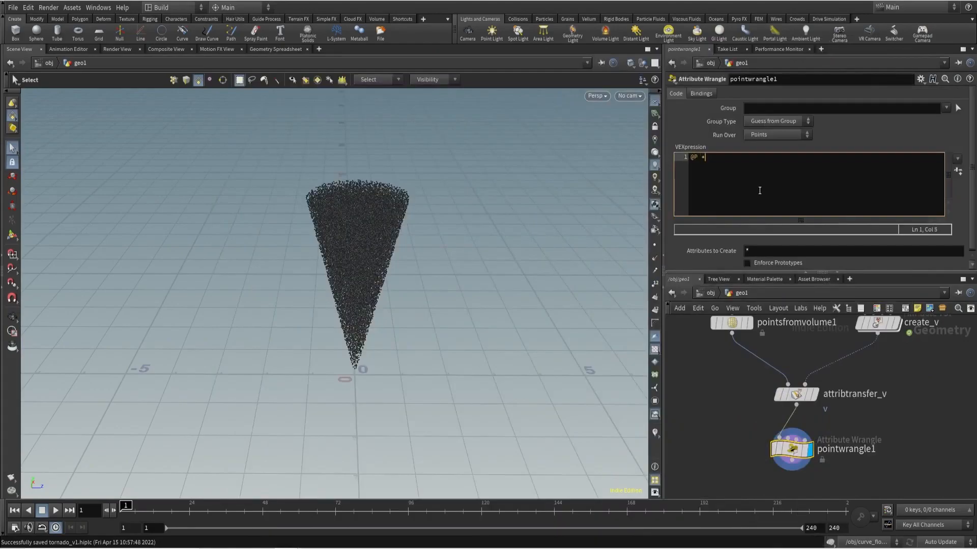
pyautogui.write('@P += @v *$F/10')
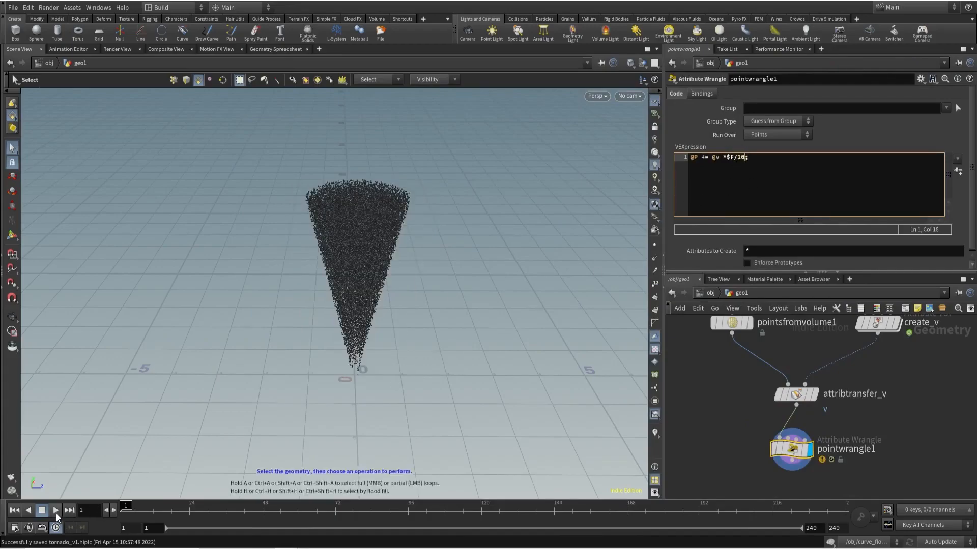
pyautogui.click(56, 513)
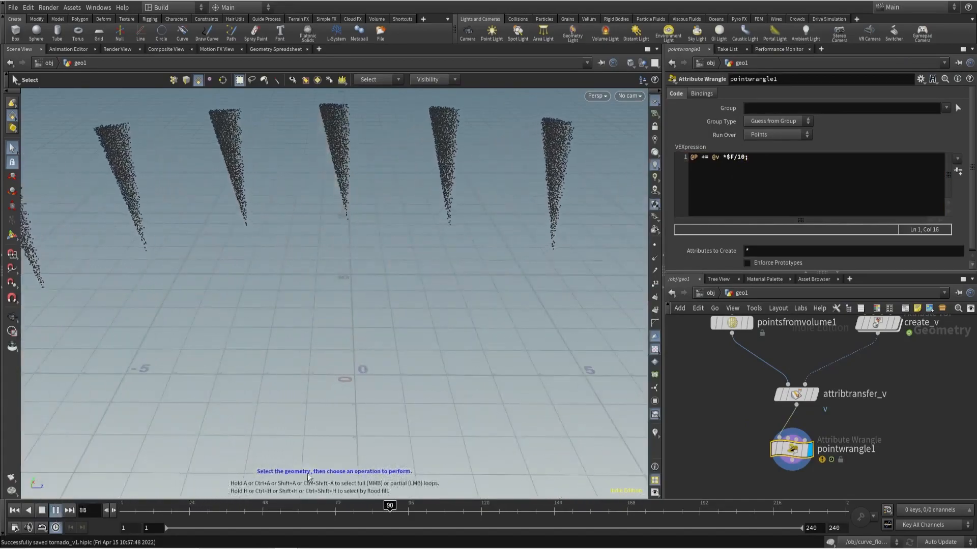
pyautogui.moveTo(324, 511); pyautogui.dragTo(121, 510)
# - Delete the Point Wrangle below attribtransfer_v and save the scene
pyautogui.moveTo(705, 421); pyautogui.dragTo(892, 478)
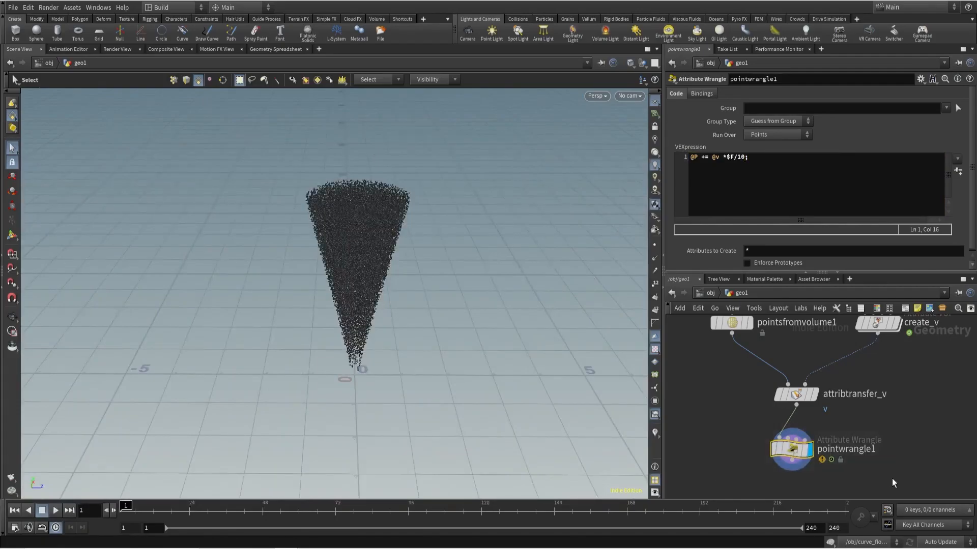
pyautogui.press('Delete')
pyautogui.hotkey('ctrl', 's')
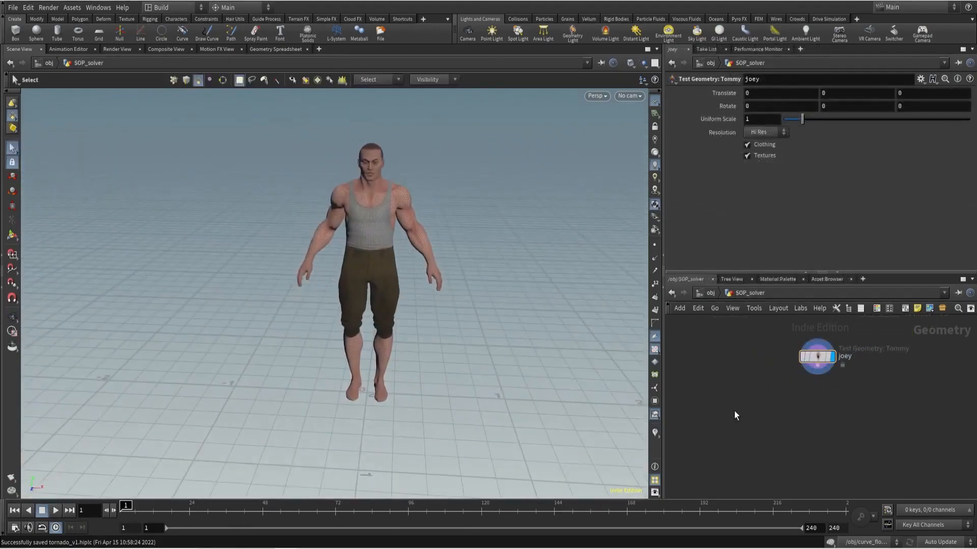
# - Add a Point Wrangle below the joey node in SOP_solver, wire joey into it, display it and align both nodes
pyautogui.press('Tab')
pyautogui.write('pw')
pyautogui.press('Return')
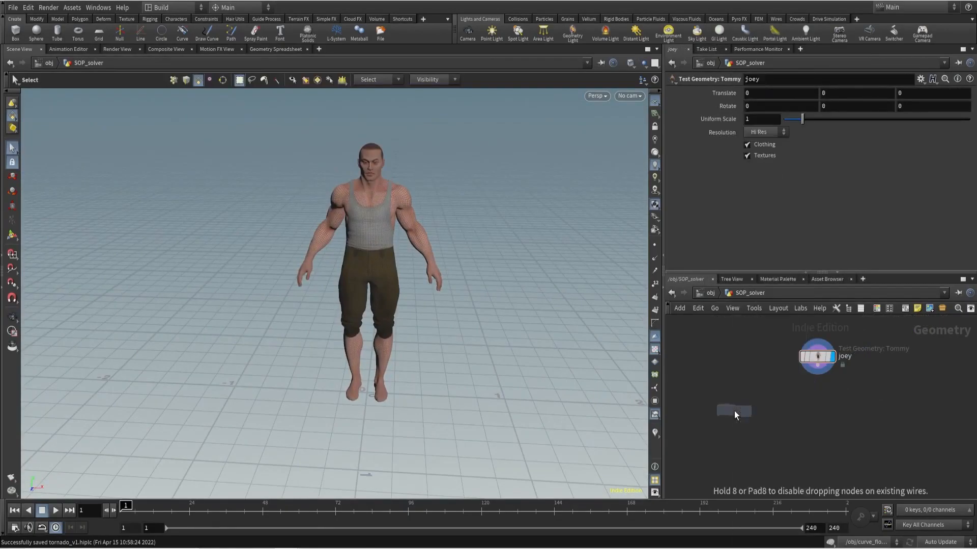
pyautogui.click(734, 411)
pyautogui.moveTo(784, 389); pyautogui.dragTo(817, 365)
pyautogui.click(749, 411)
pyautogui.press('l')
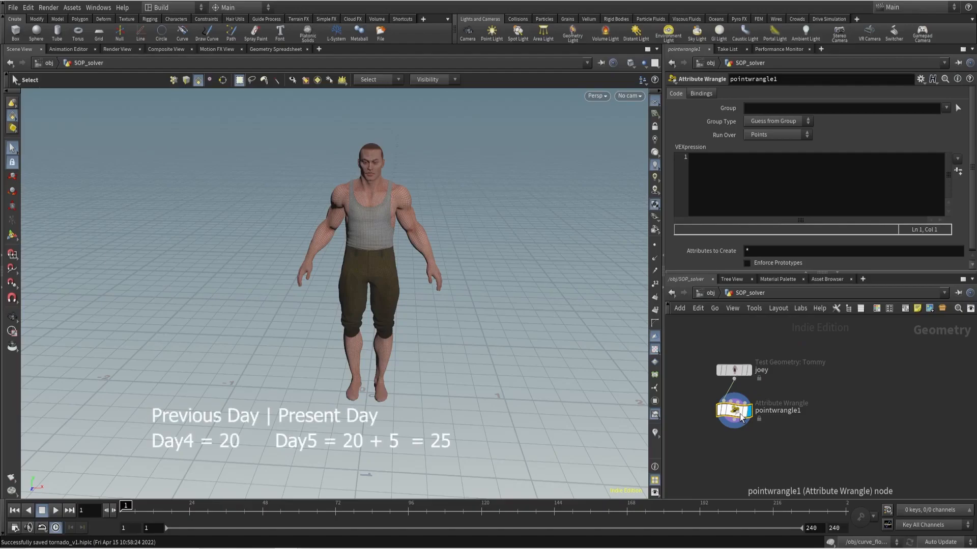
pyautogui.click(714, 160)
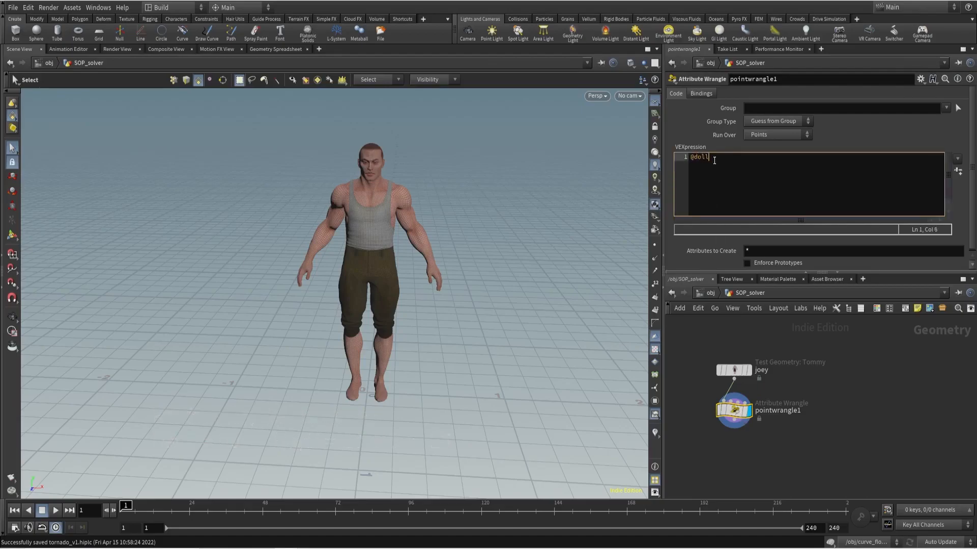
pyautogui.write('@dollar = 0;')
pyautogui.moveTo(720, 466); pyautogui.dragTo(740, 433, button='middle')
pyautogui.click(802, 379)
pyautogui.write('dollar_attr')
pyautogui.press('Return')
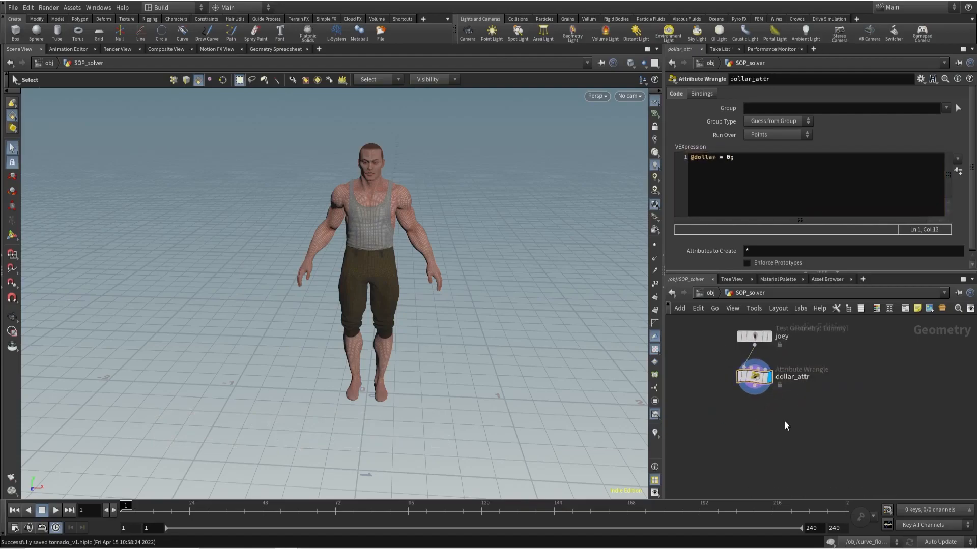
# - Add a Solver node below dollar_attr, connect dollar_attr to its first input and display it
pyautogui.press('Tab')
pyautogui.write('solver')
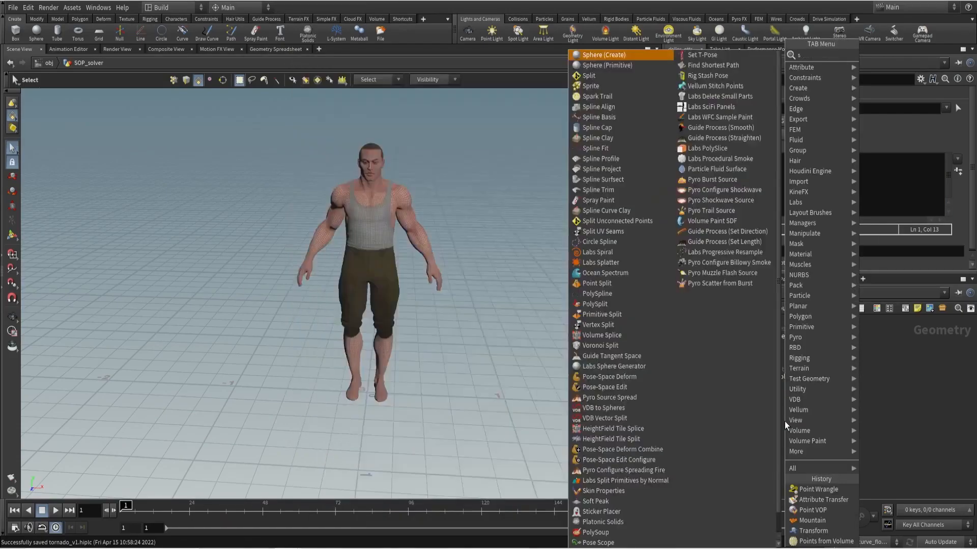
pyautogui.press('Return')
pyautogui.click(784, 421)
pyautogui.moveTo(785, 421); pyautogui.dragTo(751, 422)
pyautogui.scroll(3, 752, 412)
pyautogui.click(755, 374)
pyautogui.click(742, 414)
pyautogui.click(778, 426)
# - Open the solver's inner network and add a Point Wrangle fed by Prev_Frame
pyautogui.doubleClick(761, 427)
pyautogui.moveTo(777, 377); pyautogui.dragTo(734, 361)
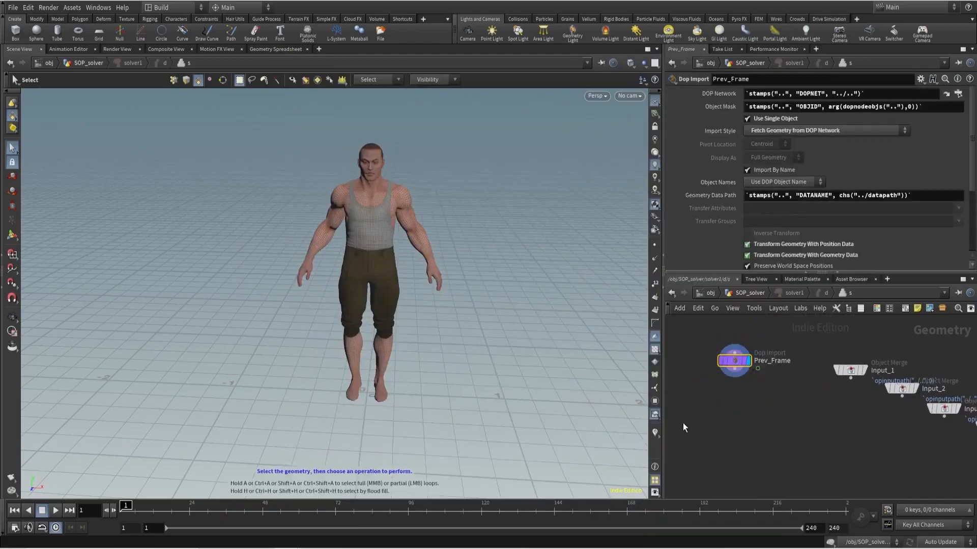
pyautogui.click(739, 416)
pyautogui.press('Tab')
pyautogui.write('pointw')
pyautogui.press('Return')
pyautogui.click(738, 416)
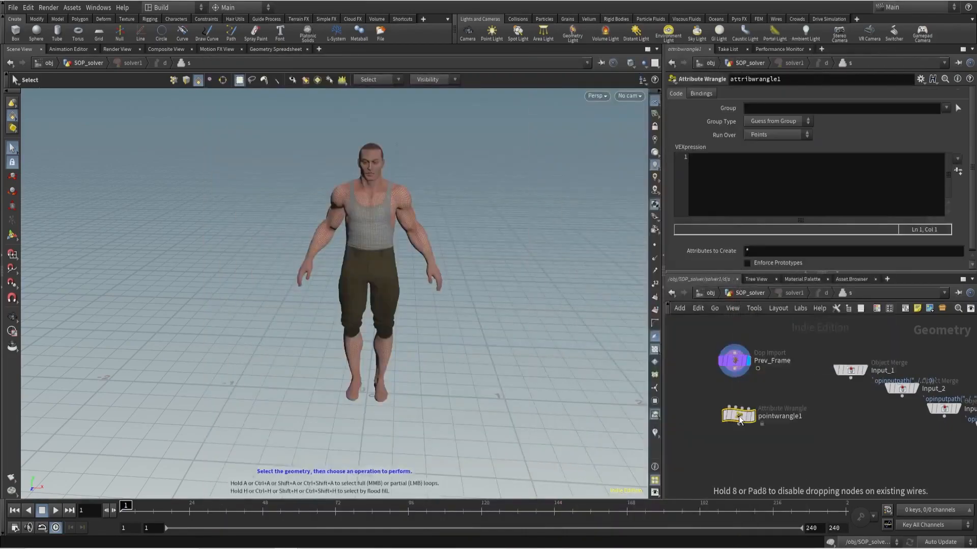
pyautogui.scroll(2, 738, 416)
pyautogui.click(726, 403)
pyautogui.click(734, 348)
# - Rename the wrangle inside the solver to add_dollars
pyautogui.click(789, 414)
pyautogui.write('add_dool')
pyautogui.press('BackSpace')
pyautogui.press('BackSpace')
pyautogui.write('llars')
pyautogui.press('Return')
pyautogui.click(761, 195)
pyautogui.write('@')
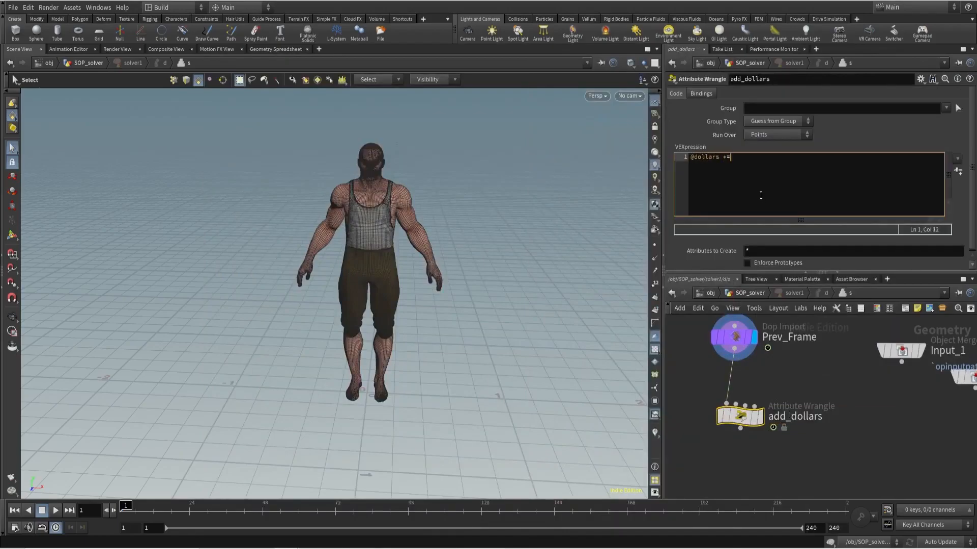
pyautogui.click(757, 416)
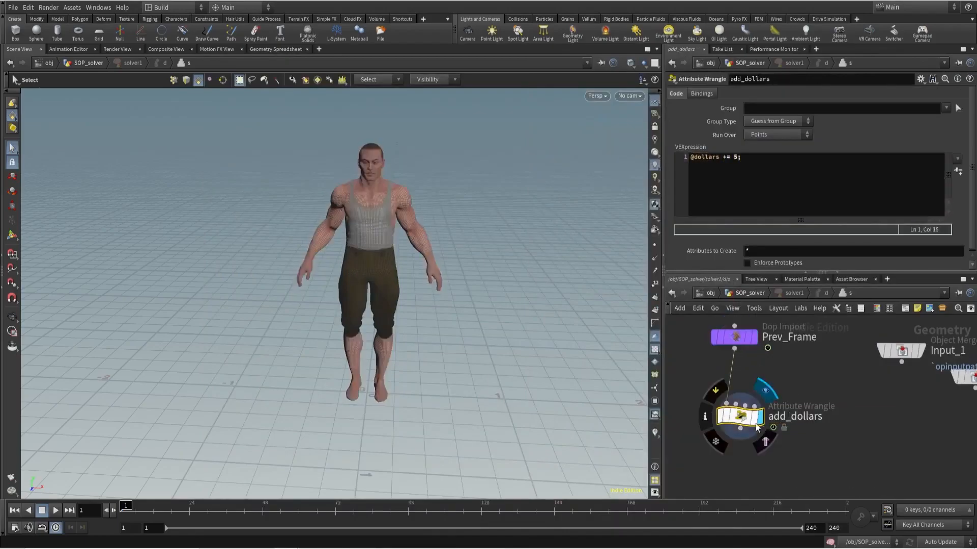
# - Add an Output node fed by add_dollars and return to the SOP_solver network
pyautogui.scroll(-1, 734, 450)
pyautogui.press('Tab')
pyautogui.write('output')
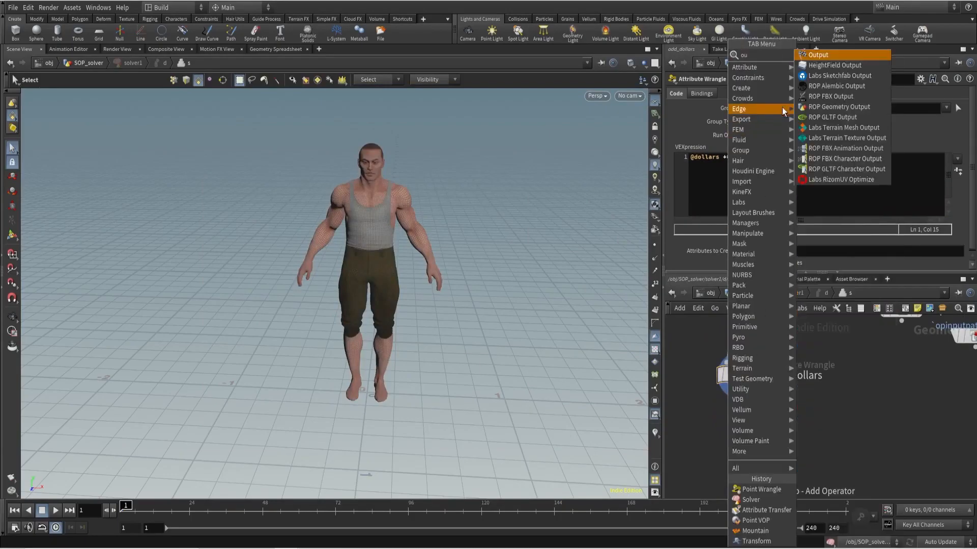
pyautogui.press('Return')
pyautogui.click(744, 426)
pyautogui.click(741, 423)
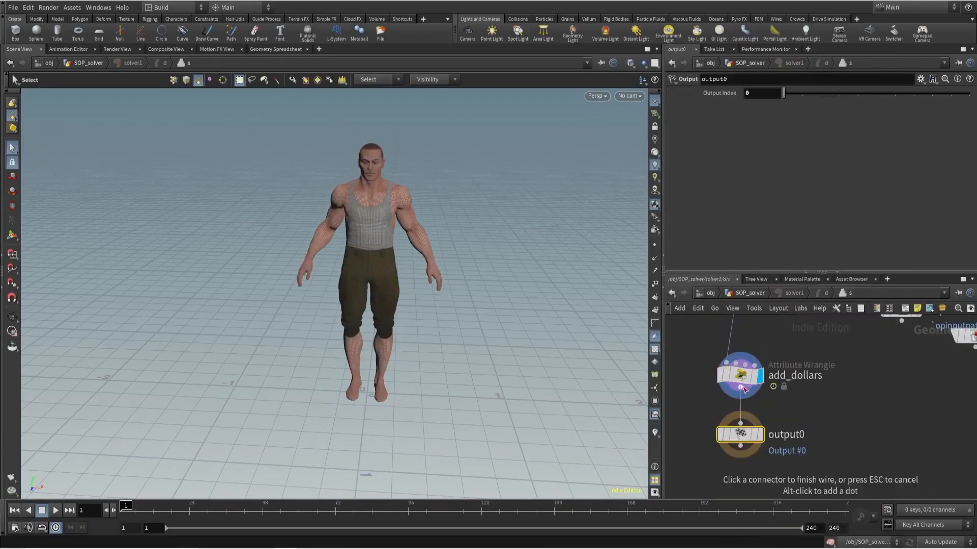
pyautogui.click(740, 388)
pyautogui.press('u')
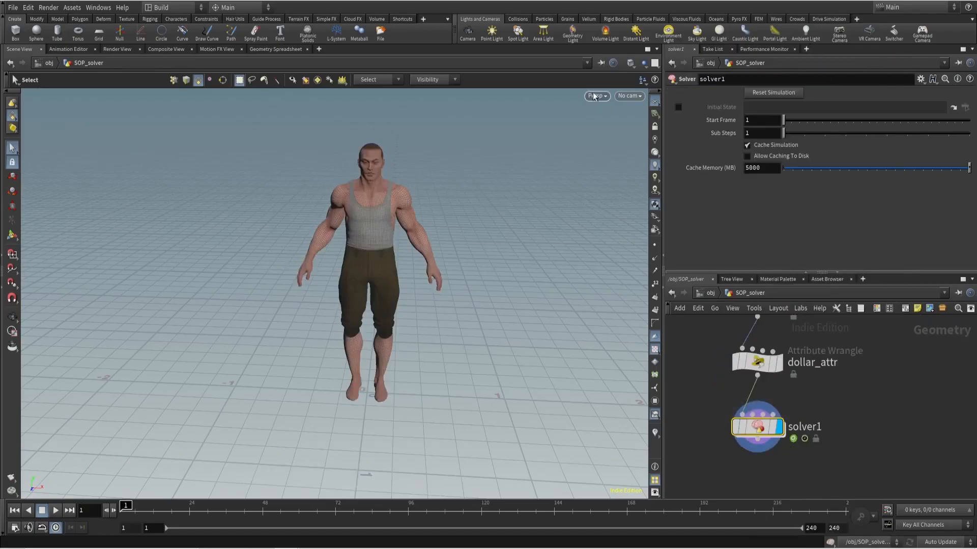
# - Split the scene view into two stacked panes and show the Geometry Spreadsheet in the lower one
pyautogui.click(657, 49)
pyautogui.click(684, 193)
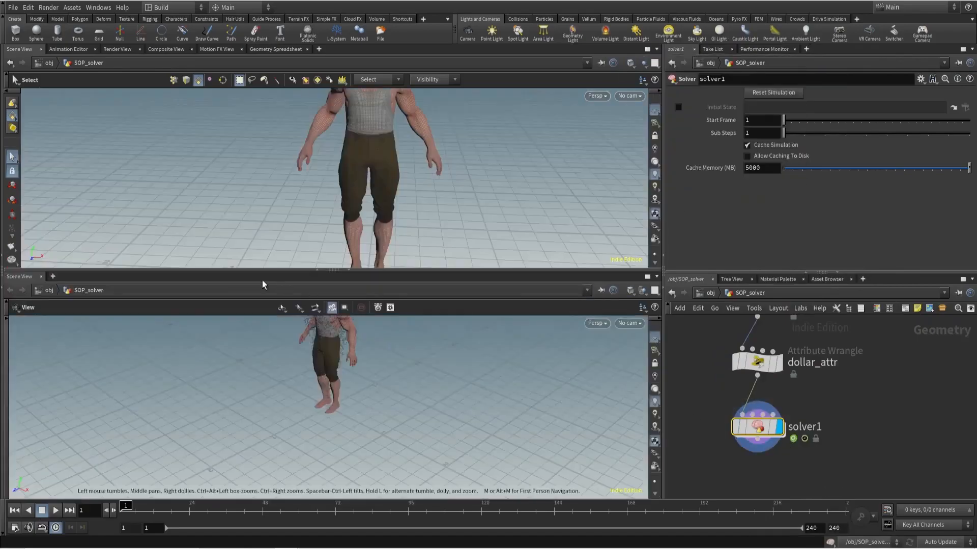
pyautogui.click(23, 278)
pyautogui.moveTo(64, 395)
pyautogui.click(173, 395)
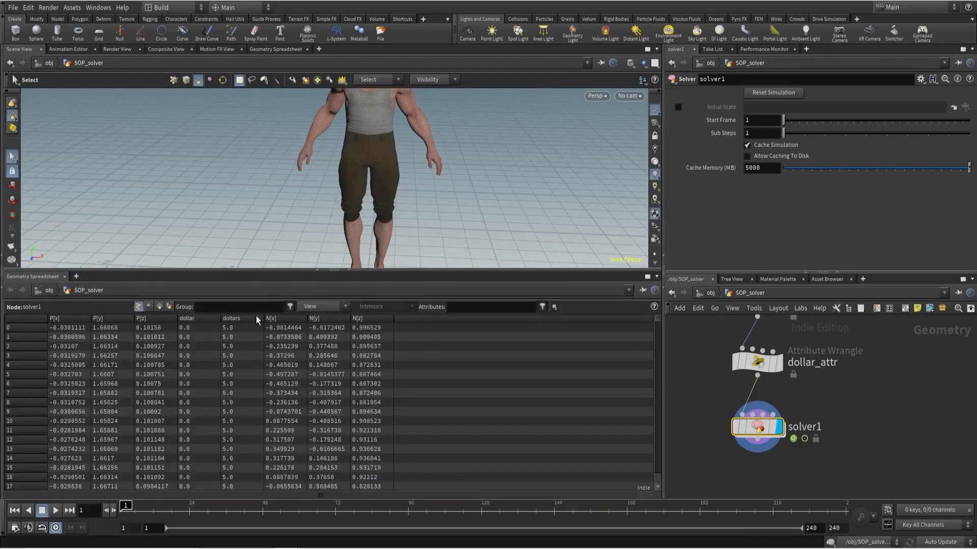
# - Correct the attribute name in dollar_attr's expression to dollars and examine solver1's point values
pyautogui.click(752, 362)
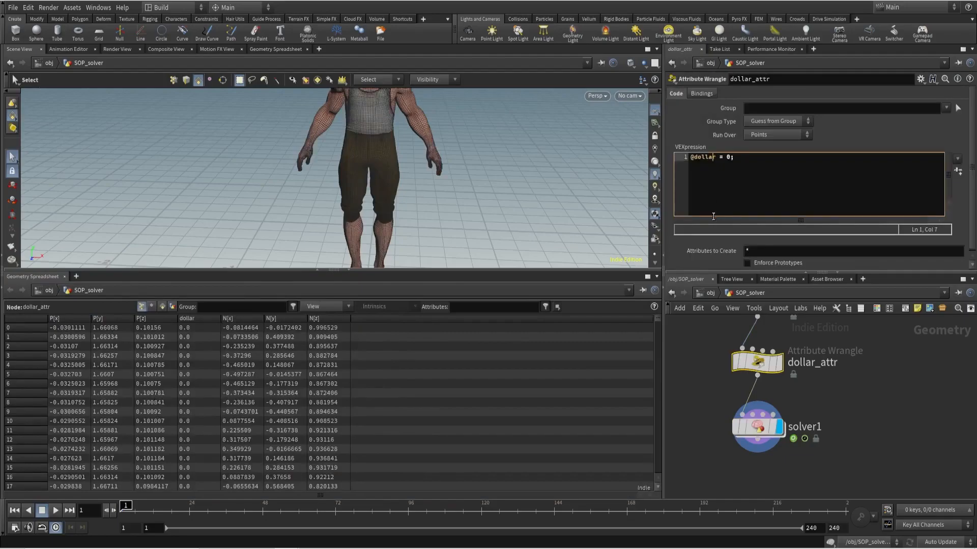
pyautogui.click(755, 427)
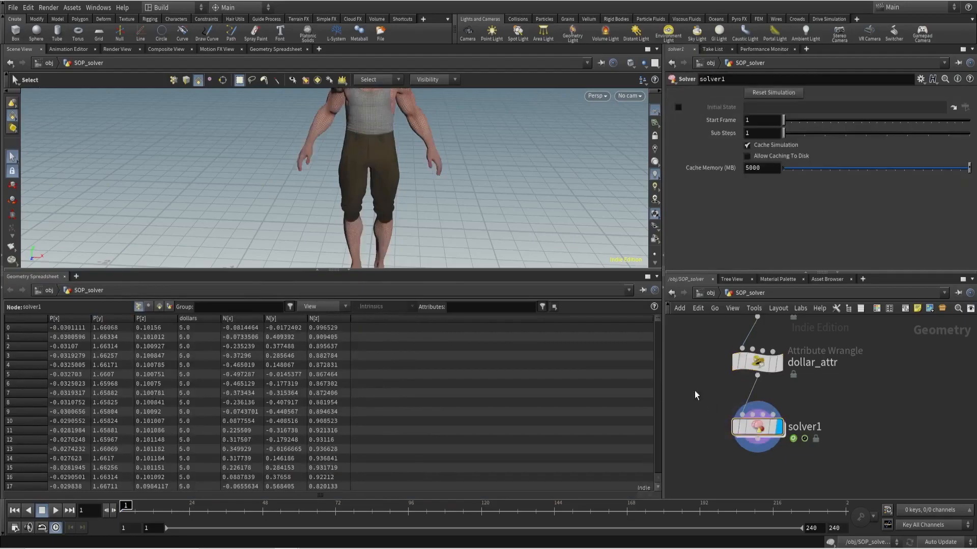
# - Compare the dollars point values of dollar_attr and solver1 and advance solver1 through the frames to examine the accumulation
pyautogui.press('Up')
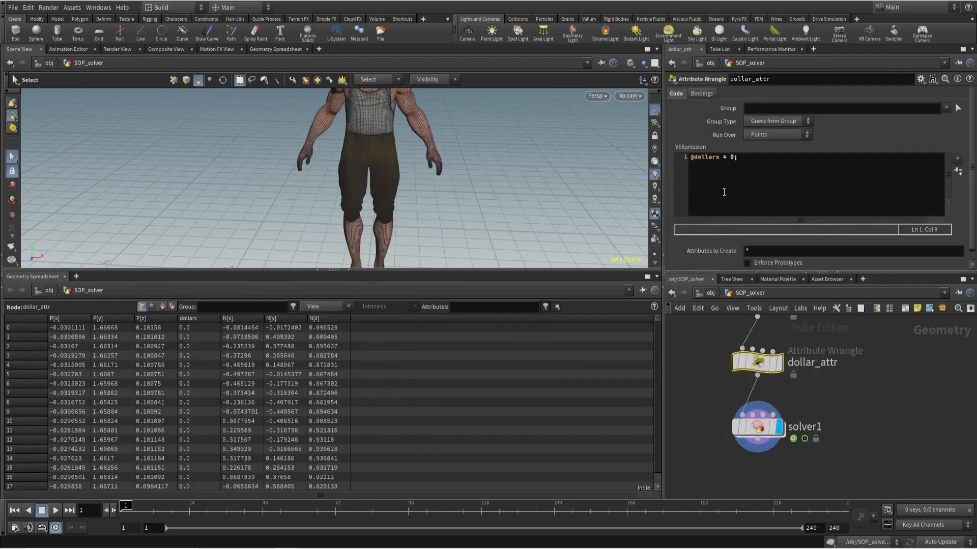
pyautogui.press('Down')
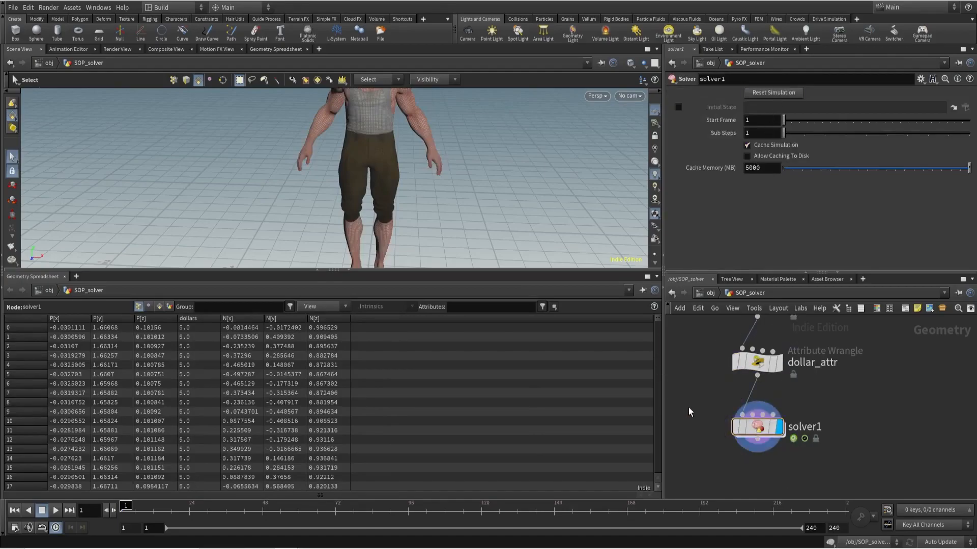
pyautogui.press('Right')
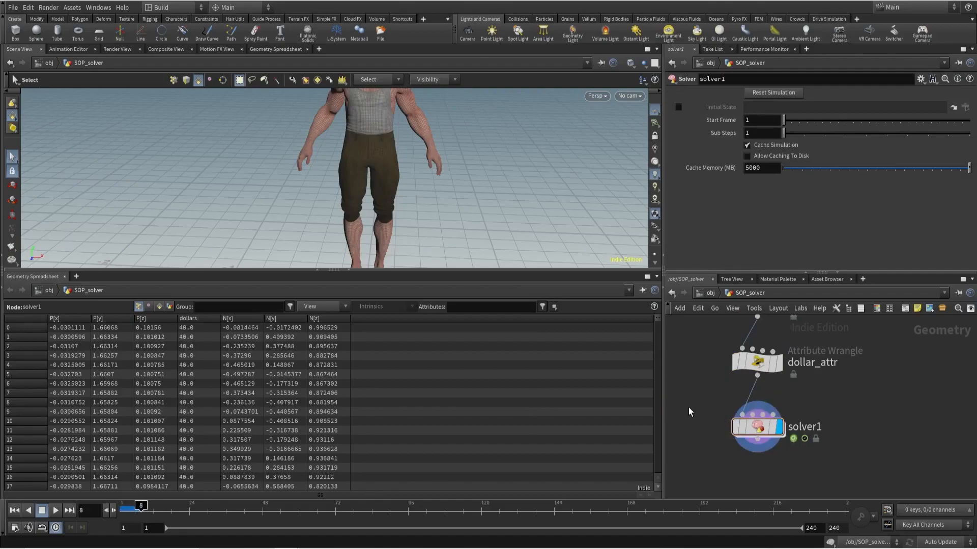
pyautogui.press('Right')
# - Delete solver1 from the SOP_solver example and look through cam1 in the scene view
pyautogui.click(757, 427)
pyautogui.press('Delete')
pyautogui.scroll(-3, 756, 364)
pyautogui.hotkey('ctrl', 'z')
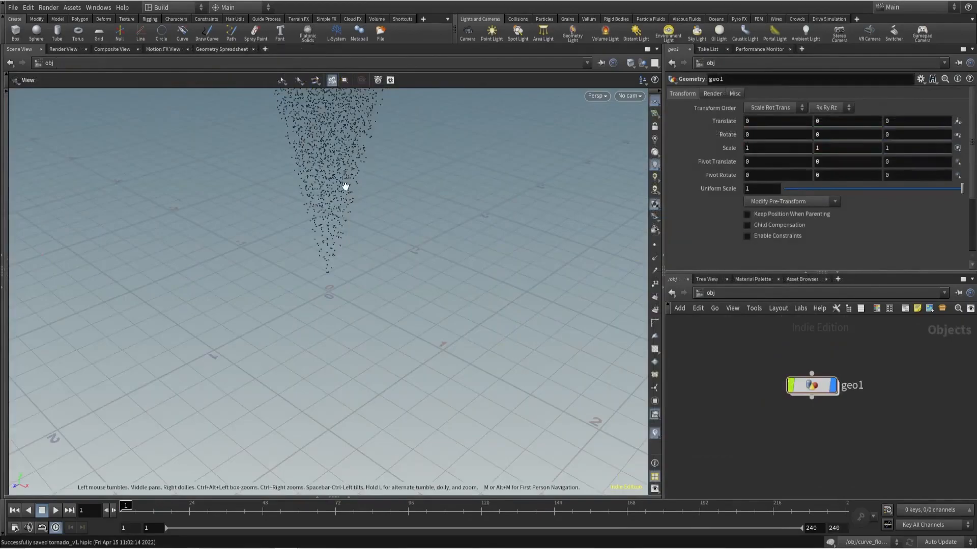
pyautogui.click(629, 96)
pyautogui.click(643, 145)
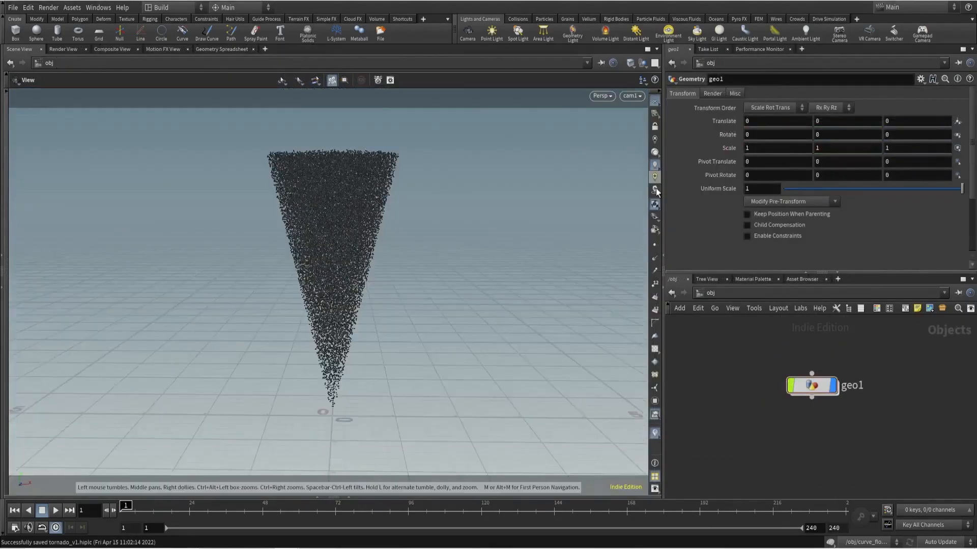
# - Rename the geo1 object as tornado
pyautogui.doubleClick(855, 386)
pyautogui.write('tornado')
pyautogui.press('Return')
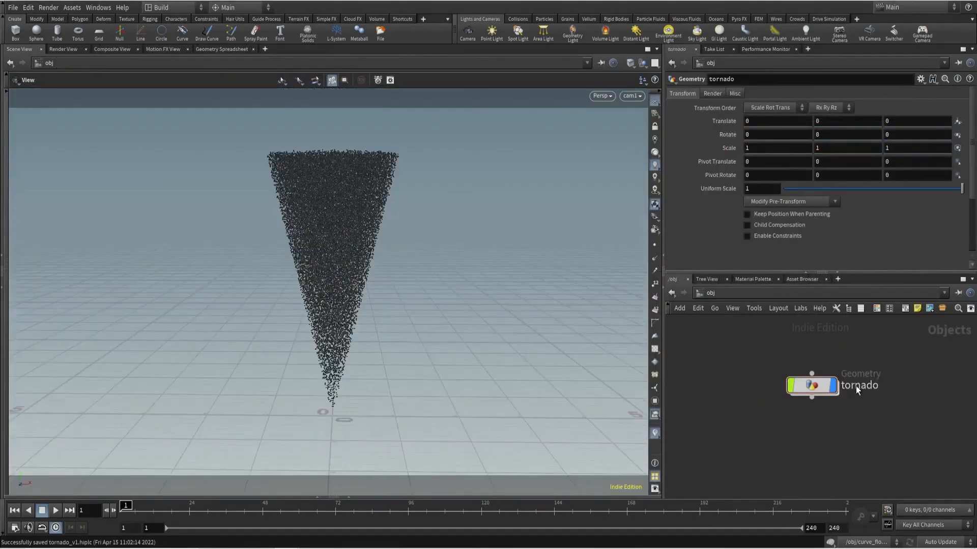
# - Inside the tornado network, add a Solver fed by attribtransfer_v and name it solve_motion
pyautogui.doubleClick(812, 385)
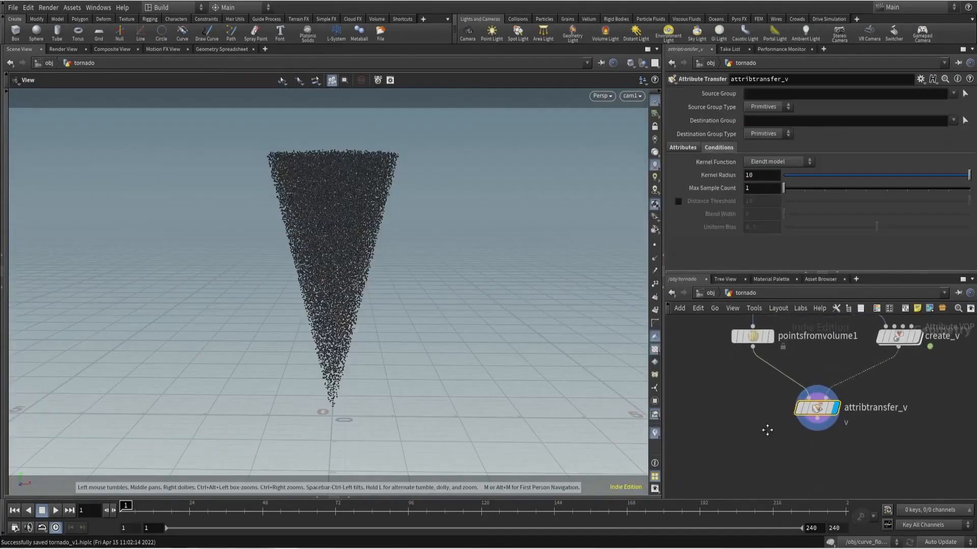
pyautogui.press('Tab')
pyautogui.click(792, 510)
pyautogui.click(819, 451)
pyautogui.doubleClick(863, 451)
pyautogui.write('solve_motion')
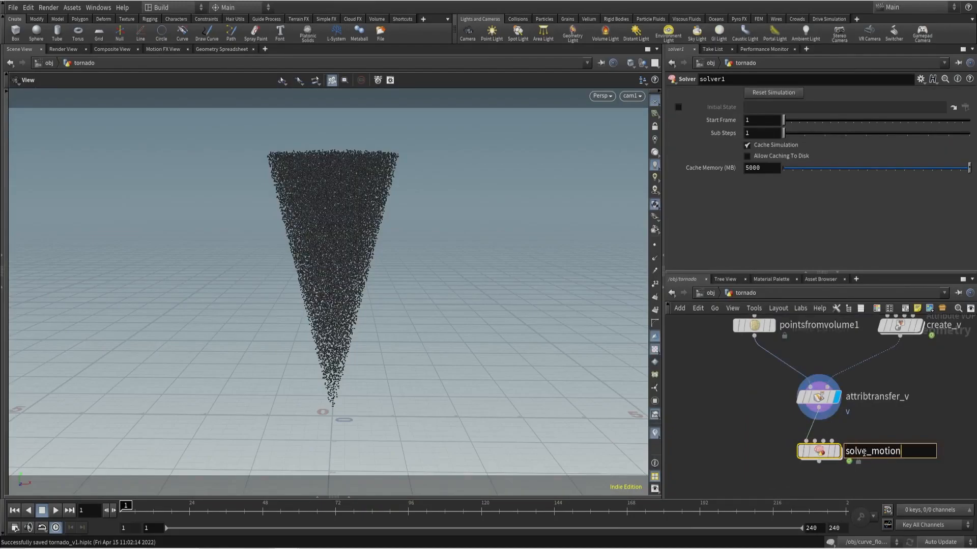
pyautogui.press('Return')
# - Inside solve_motion, add a Point VOP fed by Prev_Frame and name it add_v
pyautogui.doubleClick(814, 402)
pyautogui.press('Tab')
pyautogui.write('pvop')
pyautogui.press('Return')
pyautogui.click(785, 425)
pyautogui.click(774, 417)
pyautogui.click(749, 351)
pyautogui.moveTo(787, 426); pyautogui.dragTo(754, 396)
pyautogui.scroll(3, 763, 396)
pyautogui.doubleClick(794, 398)
pyautogui.write('add_v')
pyautogui.press('Return')
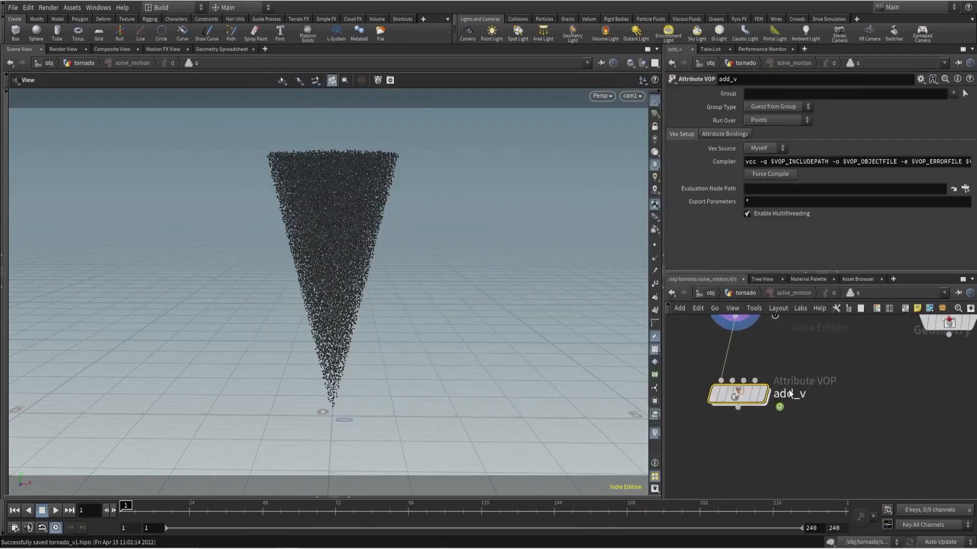
# - Open add_v and create an Add node between the global parameters and the geometry output
pyautogui.doubleClick(752, 395)
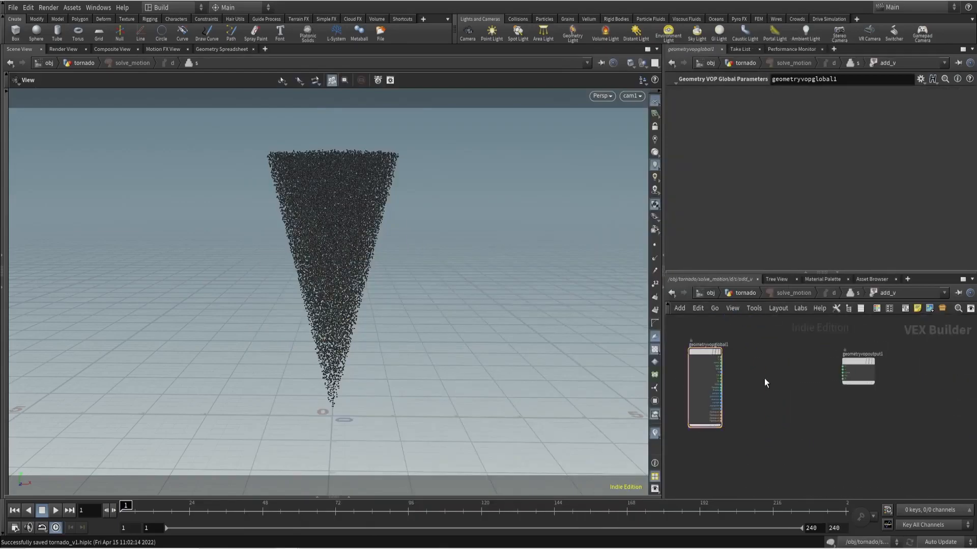
pyautogui.press('Tab')
pyautogui.write('add')
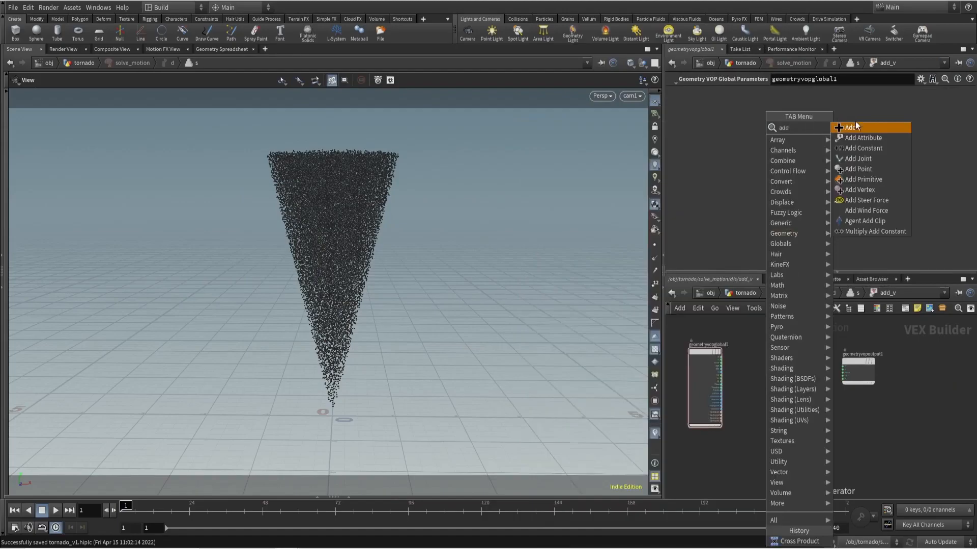
pyautogui.click(854, 125)
pyautogui.click(814, 375)
pyautogui.scroll(5, 813, 393)
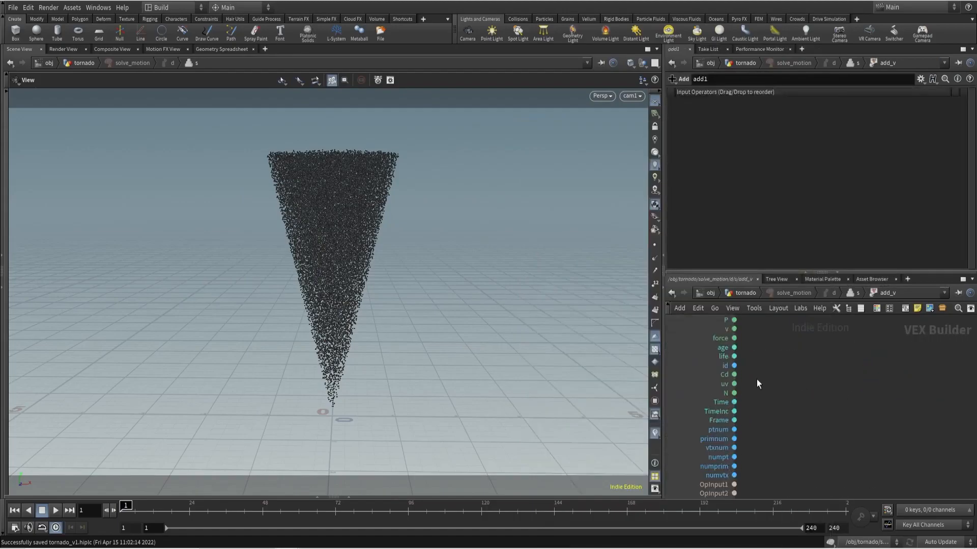
# - Wire global P and v into the first two inputs of add1 and its sum into the output's P
pyautogui.click(734, 330)
pyautogui.scroll(-3, 737, 396)
pyautogui.click(789, 408)
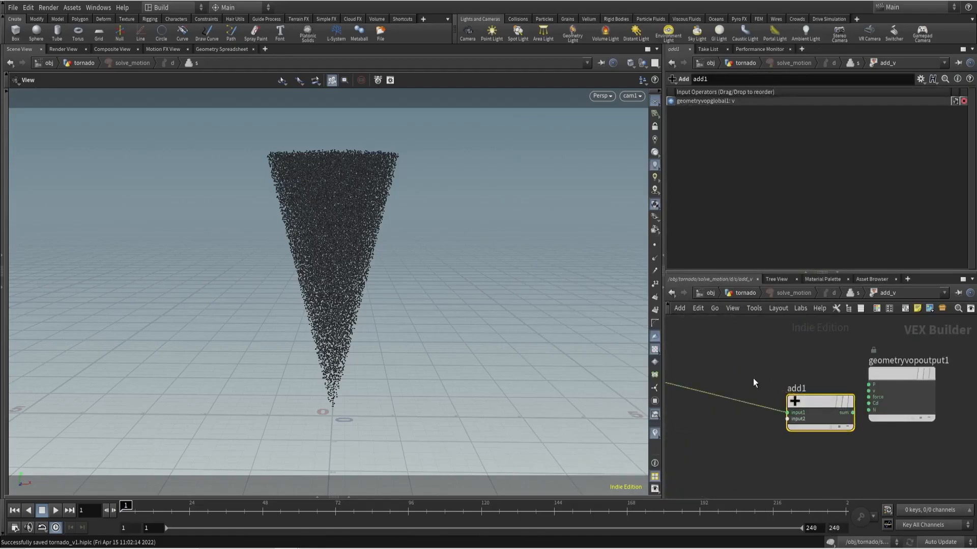
pyautogui.scroll(3, 753, 381)
pyautogui.click(709, 362)
pyautogui.click(879, 410)
pyautogui.click(880, 415)
pyautogui.click(709, 368)
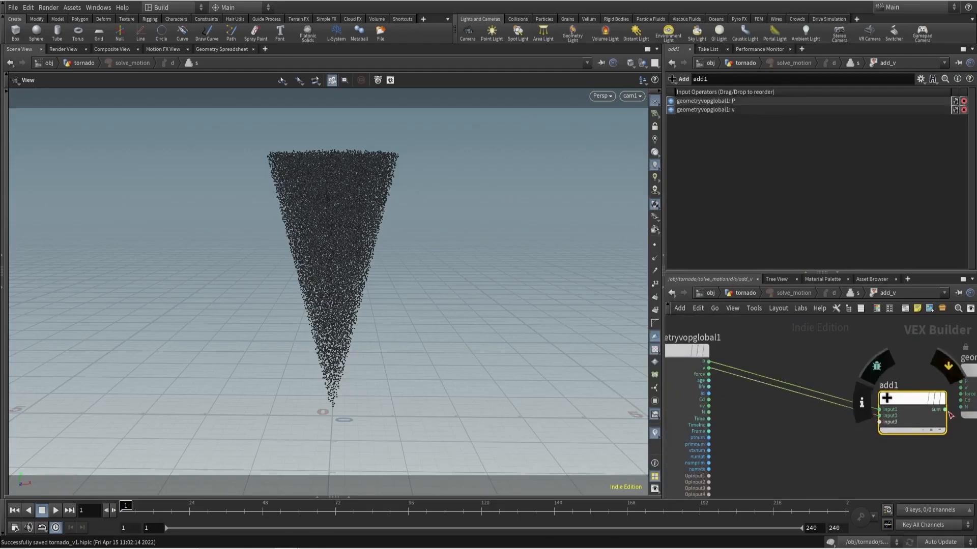
pyautogui.click(945, 409)
pyautogui.click(960, 381)
pyautogui.moveTo(925, 399); pyautogui.dragTo(915, 373)
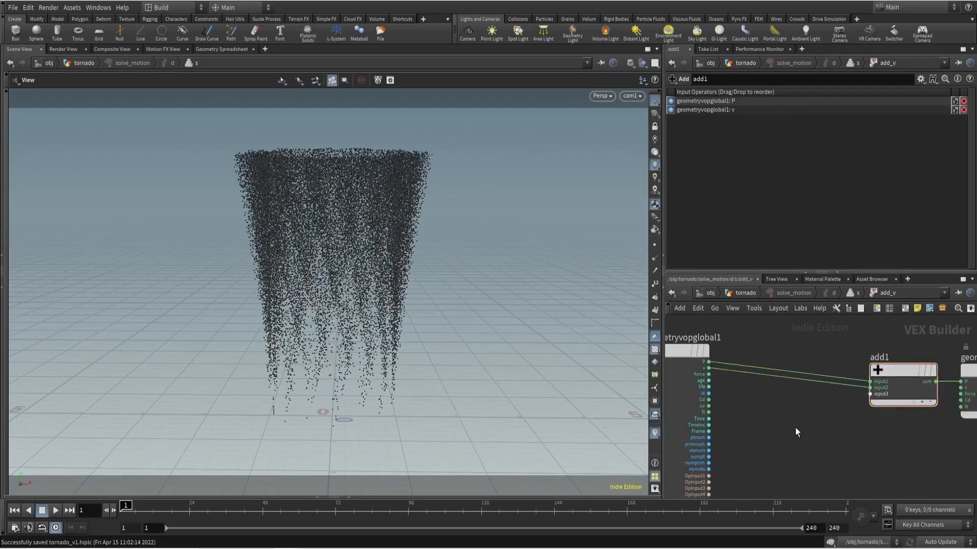
# - Insert a Multiply Constant between v and add1 with a multiplier of .1
pyautogui.press('Tab')
pyautogui.click(901, 148)
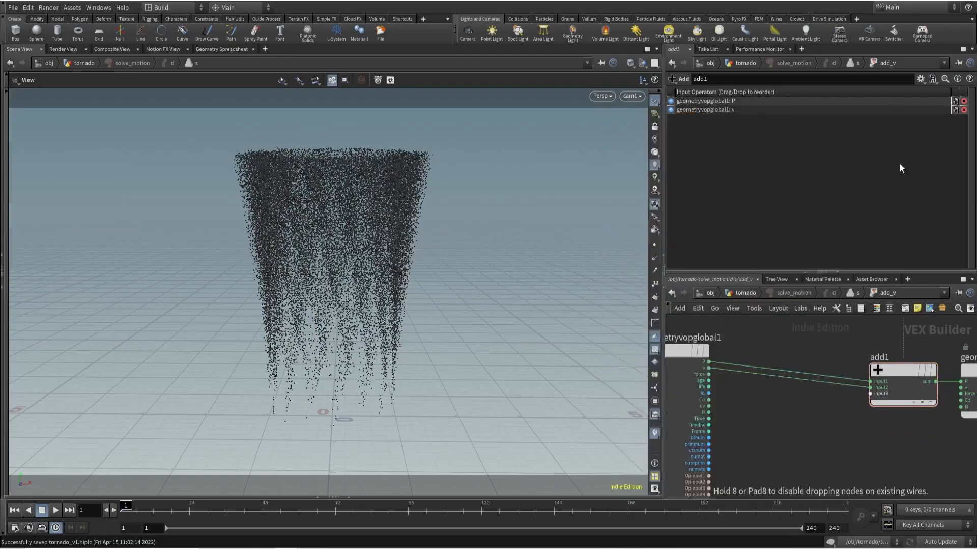
pyautogui.click(796, 386)
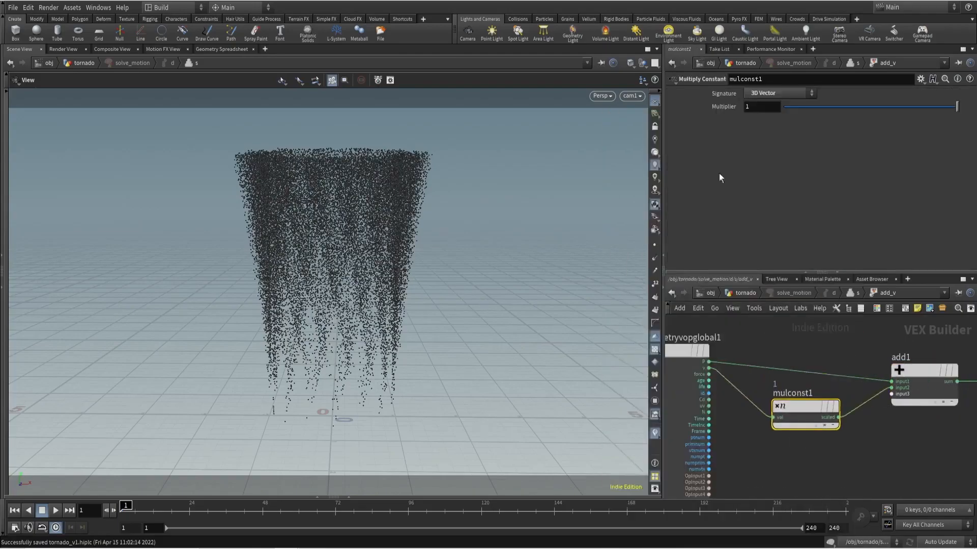
pyautogui.click(756, 108)
pyautogui.write('.1')
pyautogui.press('Return')
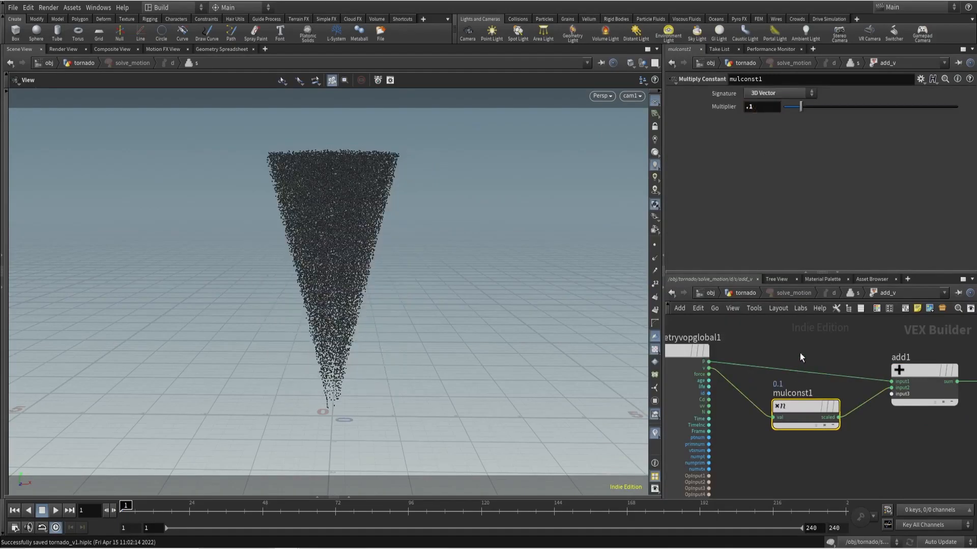
# - Display add_v, preview the particle motion over the timeline, and return to the tornado network with solve_motion displayed
pyautogui.press('u')
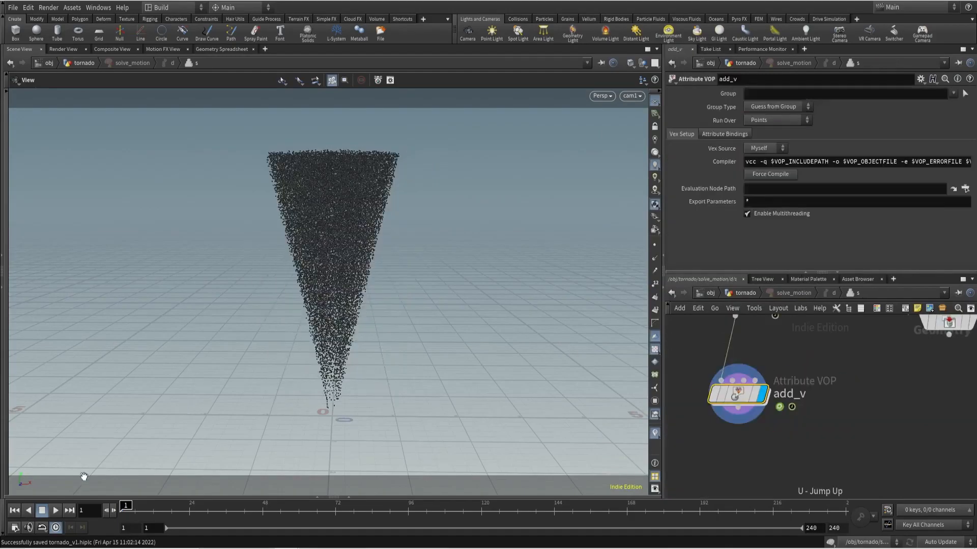
pyautogui.click(56, 511)
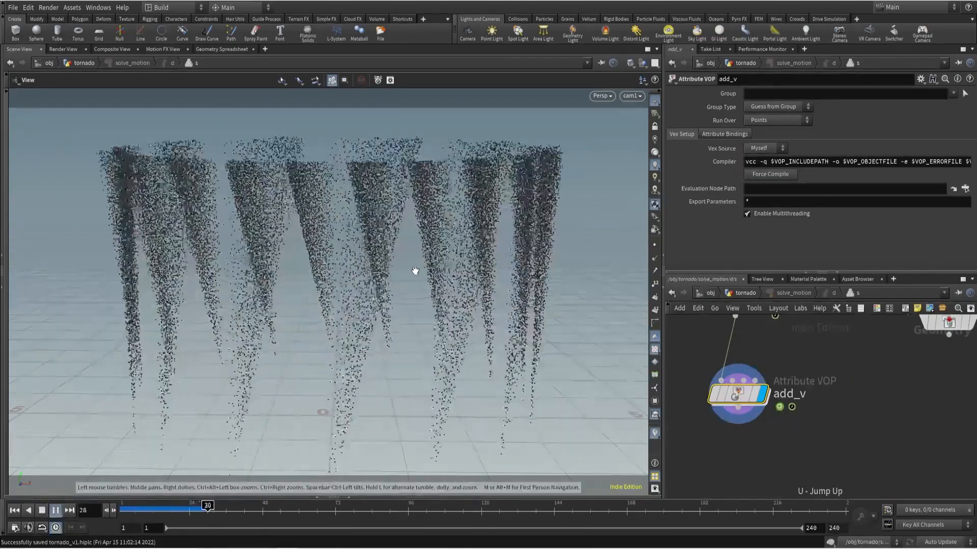
pyautogui.moveTo(435, 509); pyautogui.dragTo(90, 469)
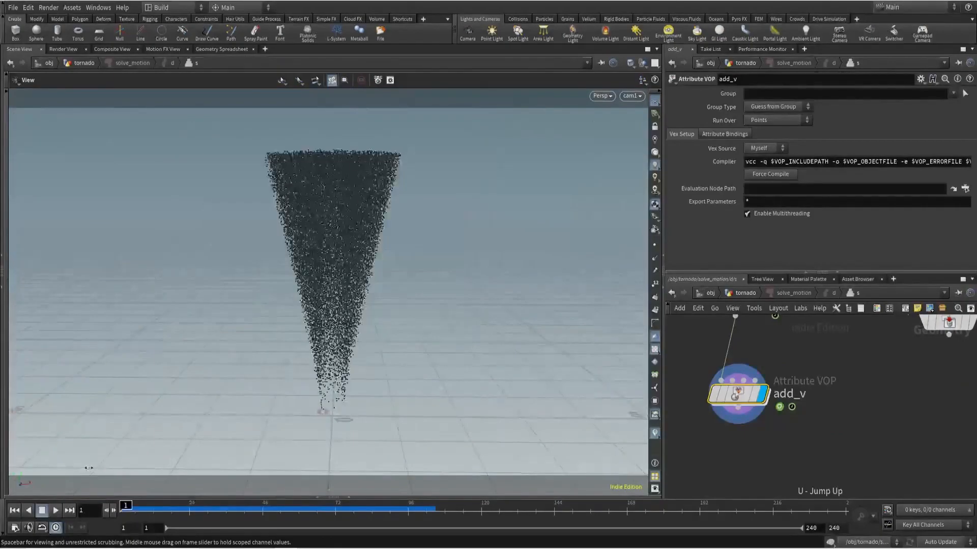
pyautogui.scroll(-4, 855, 370)
pyautogui.press('u')
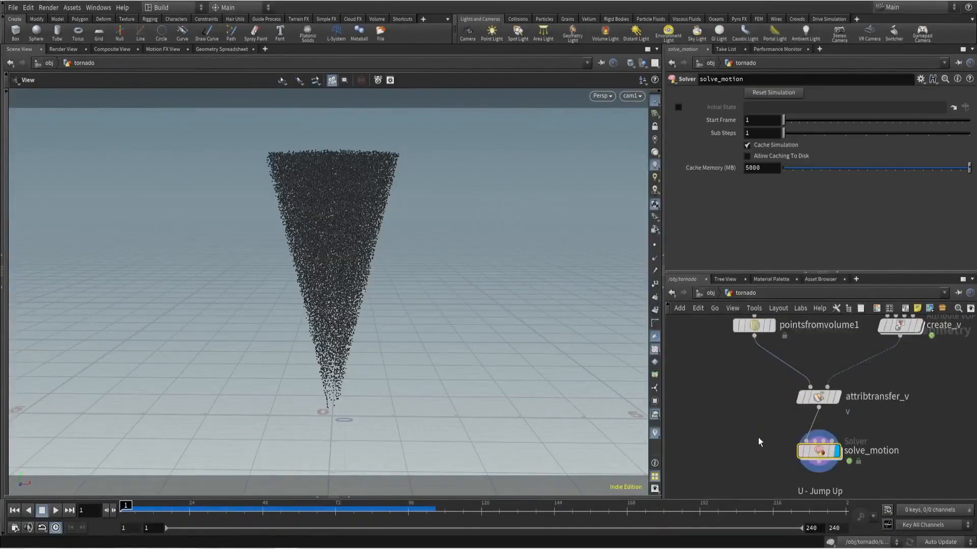
pyautogui.moveTo(326, 504); pyautogui.dragTo(126, 505)
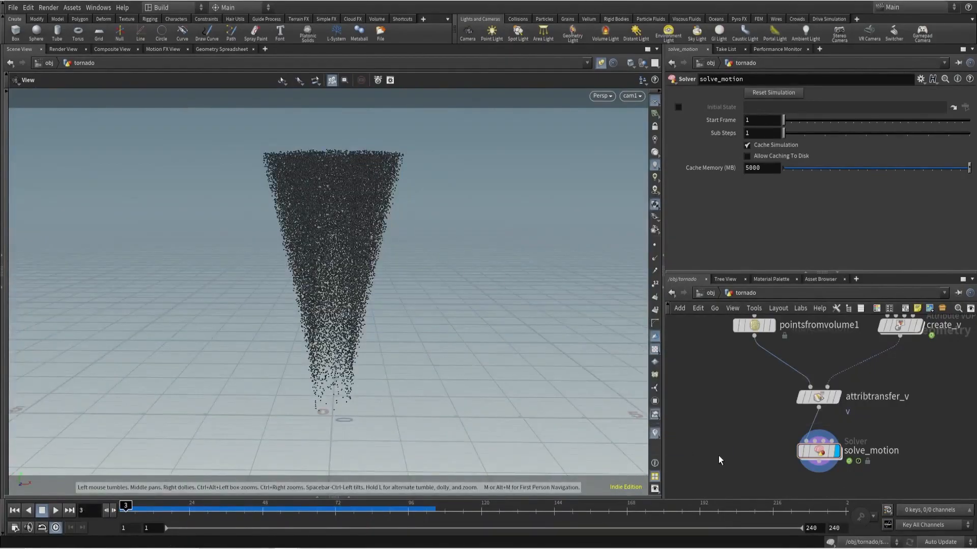
# - Enable the v visualizer and examine the particles' velocity vectors from above between frame 1 and frame 64
pyautogui.rightClick(655, 435)
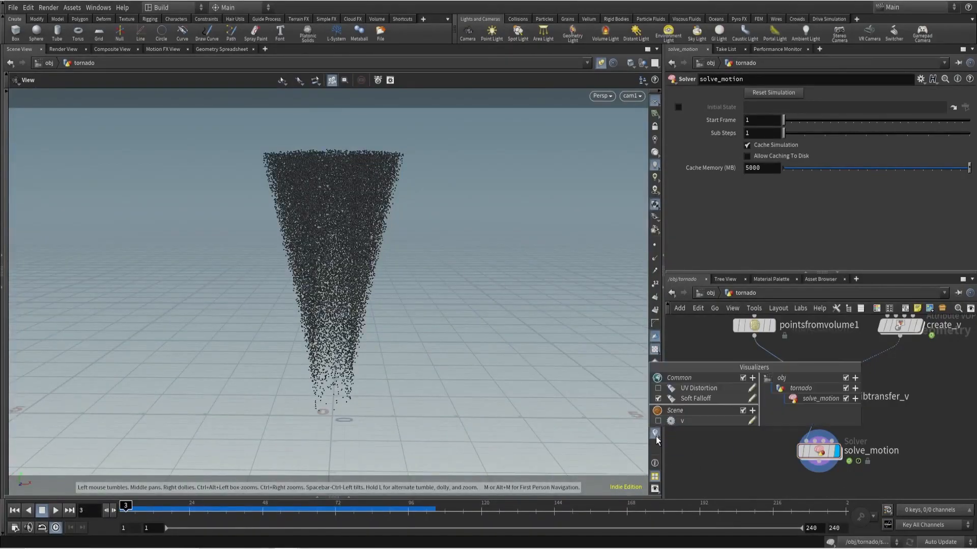
pyautogui.click(670, 423)
pyautogui.press('Up')
pyautogui.moveTo(219, 452); pyautogui.dragTo(170, 432)
pyautogui.moveTo(129, 509); pyautogui.dragTo(311, 521)
pyautogui.moveTo(433, 361); pyautogui.dragTo(307, 353, button='right')
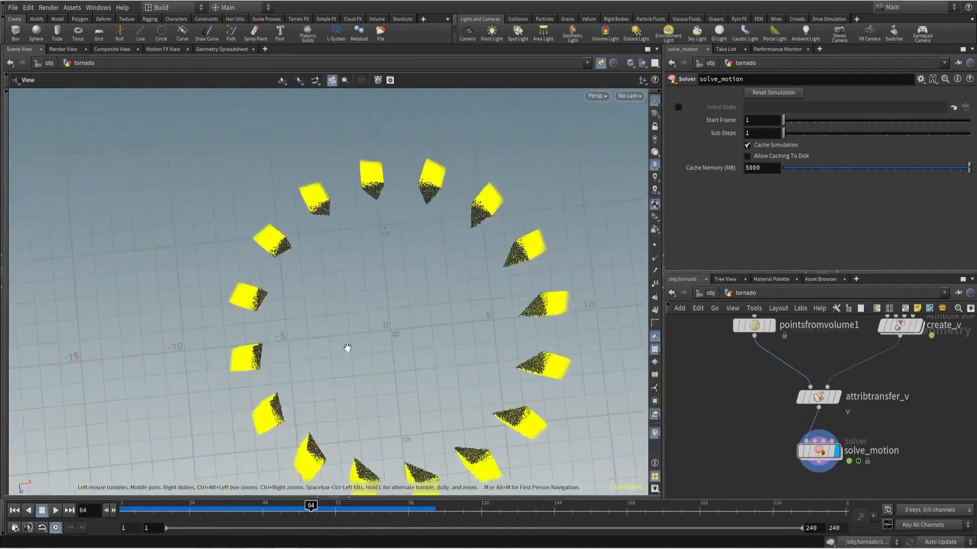
pyautogui.moveTo(378, 349); pyautogui.dragTo(338, 308, button='middle')
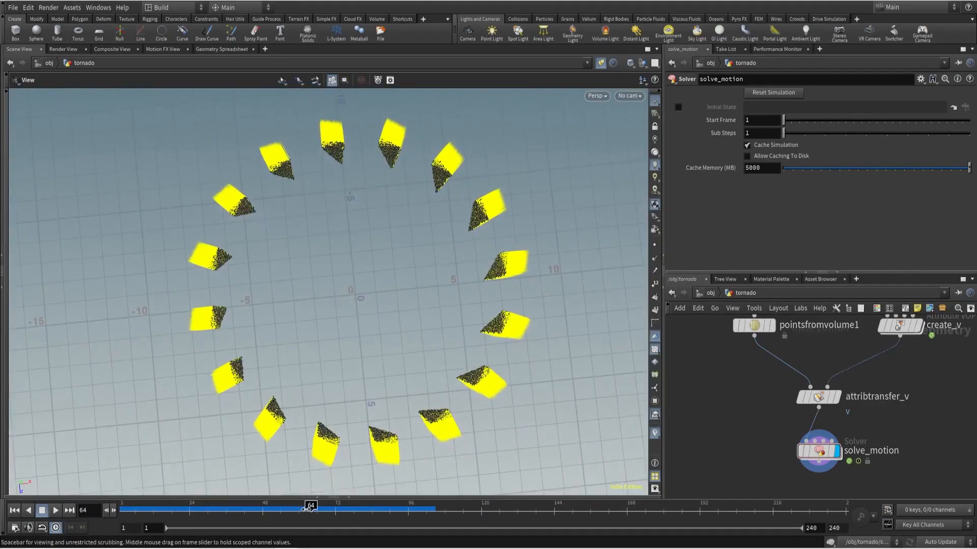
pyautogui.moveTo(308, 509); pyautogui.dragTo(122, 509)
# - Enter the solve_motion network and add an Attribute Transfer node below add_v
pyautogui.scroll(3, 818, 458)
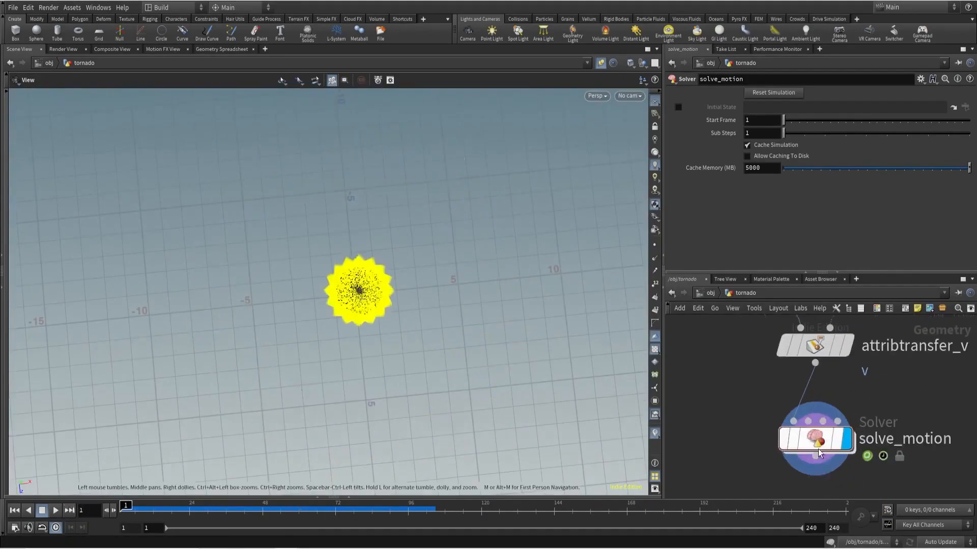
pyautogui.doubleClick(815, 446)
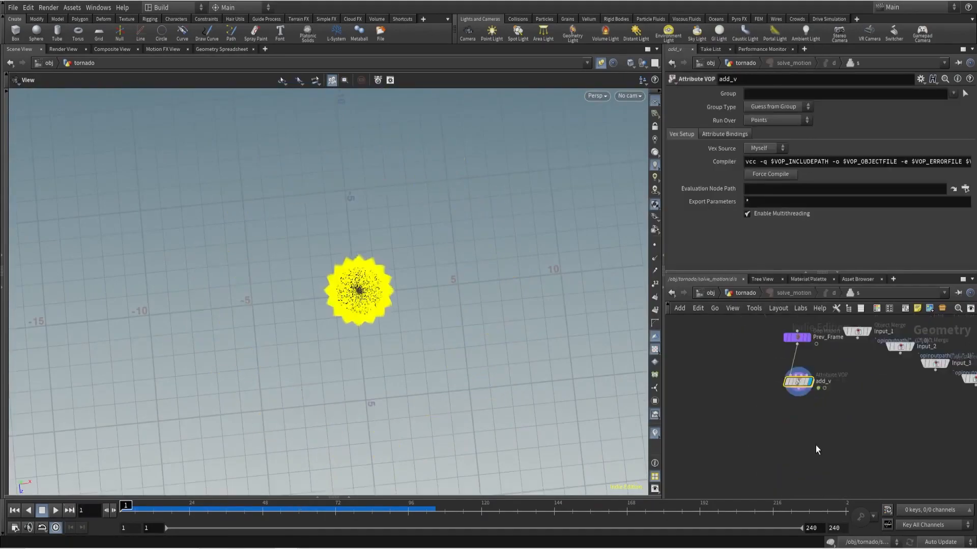
pyautogui.click(841, 405)
pyautogui.press('Tab')
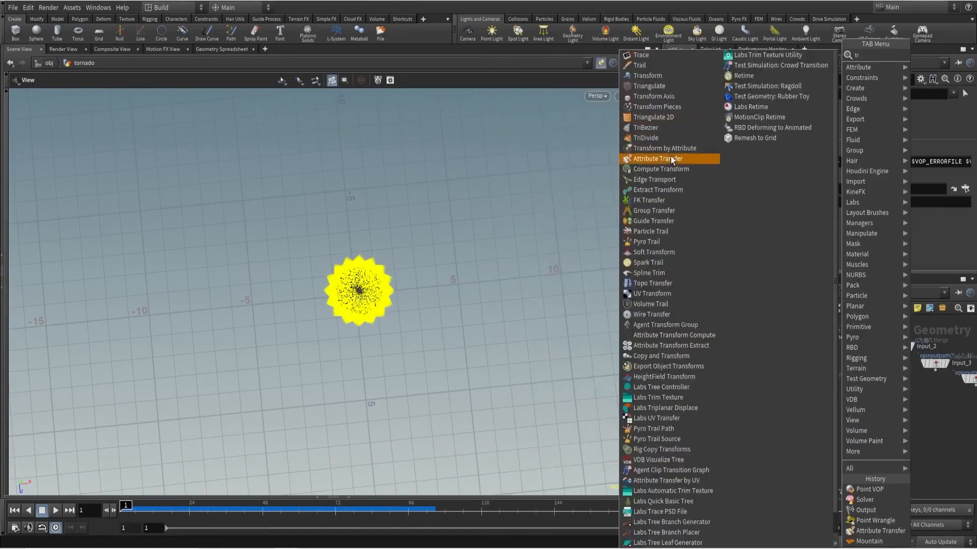
pyautogui.click(671, 157)
pyautogui.click(830, 432)
# - Feed the Attribute Transfer from add_v as destination and Input_1 as source, and name it reset_v
pyautogui.scroll(4, 817, 423)
pyautogui.click(780, 355)
pyautogui.click(832, 428)
pyautogui.click(855, 428)
pyautogui.moveTo(850, 351); pyautogui.dragTo(821, 459, button='middle')
pyautogui.moveTo(861, 380); pyautogui.dragTo(850, 311, button='middle')
pyautogui.moveTo(862, 457); pyautogui.dragTo(820, 400, button='middle')
pyautogui.scroll(3, 820, 399)
pyautogui.click(850, 432)
pyautogui.write('reset_v')
pyautogui.press('Return')
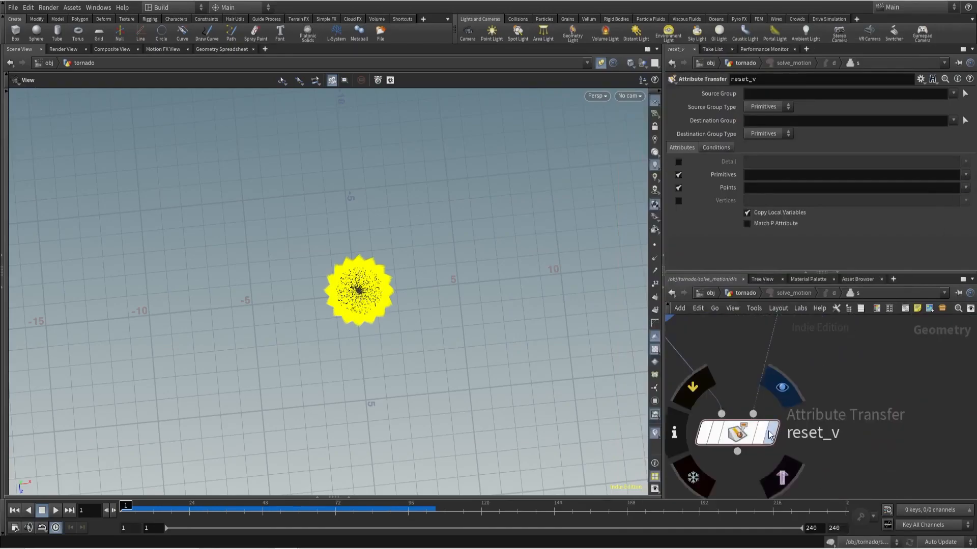
# - Display reset_v and restrict its transfer to the point attribute v, with primitive attributes turned off
pyautogui.click(965, 187)
pyautogui.click(945, 204)
pyautogui.click(678, 175)
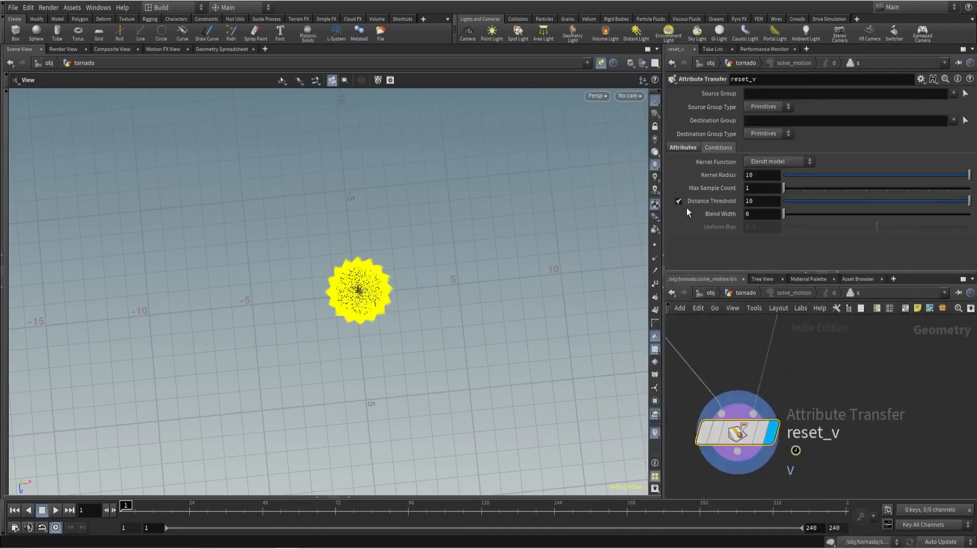
# - Return to the tornado network, play back the solve_motion simulation in an angled view, and rewind to frame 1
pyautogui.press('u')
pyautogui.moveTo(393, 319); pyautogui.dragTo(511, 277)
pyautogui.click(54, 511)
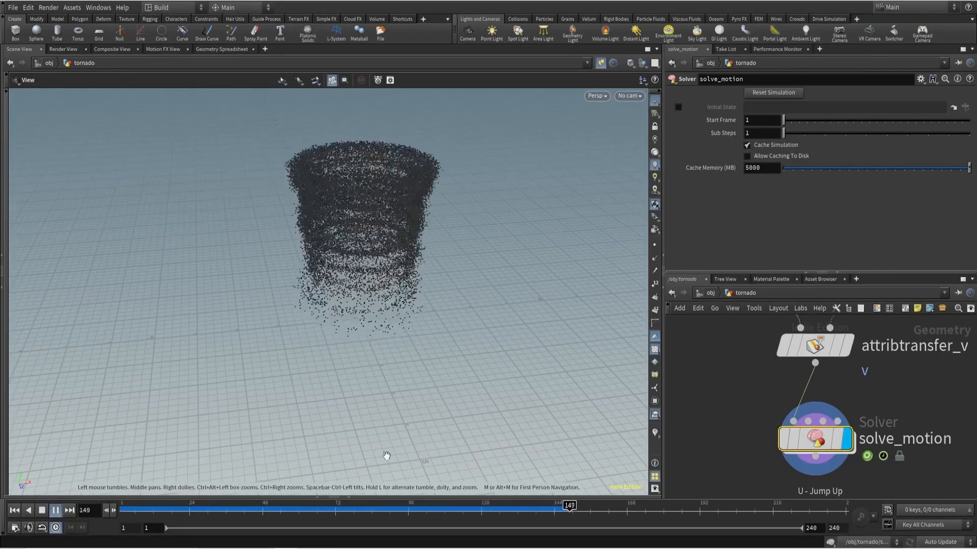
pyautogui.moveTo(396, 514); pyautogui.dragTo(122, 511)
# - Display attribtransfer_v and examine its v vectors closely from above
pyautogui.click(846, 346)
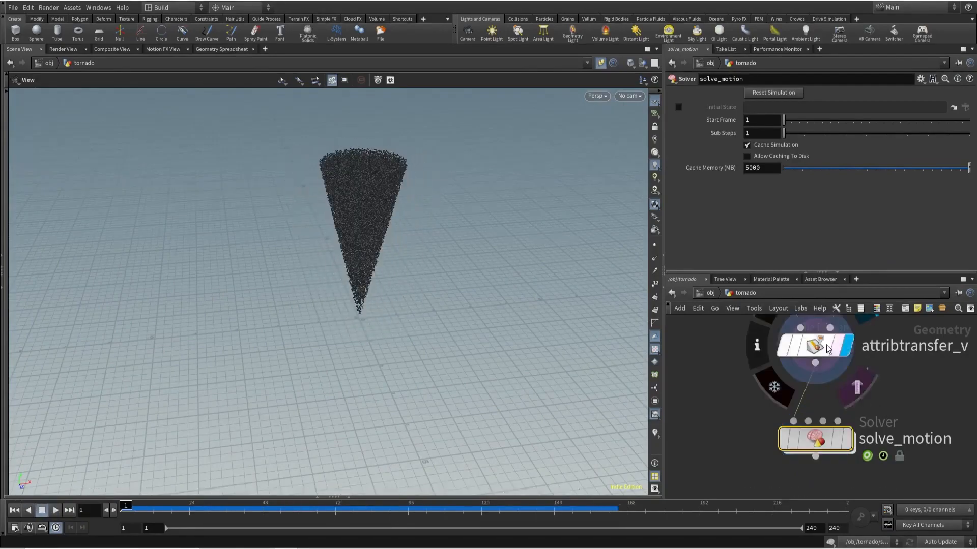
pyautogui.scroll(5, 398, 269)
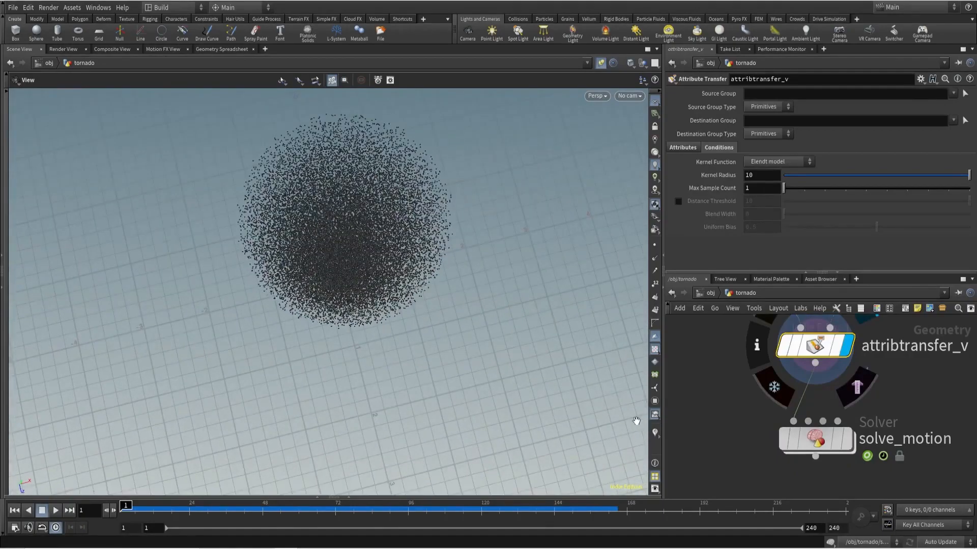
pyautogui.scroll(3, 398, 283)
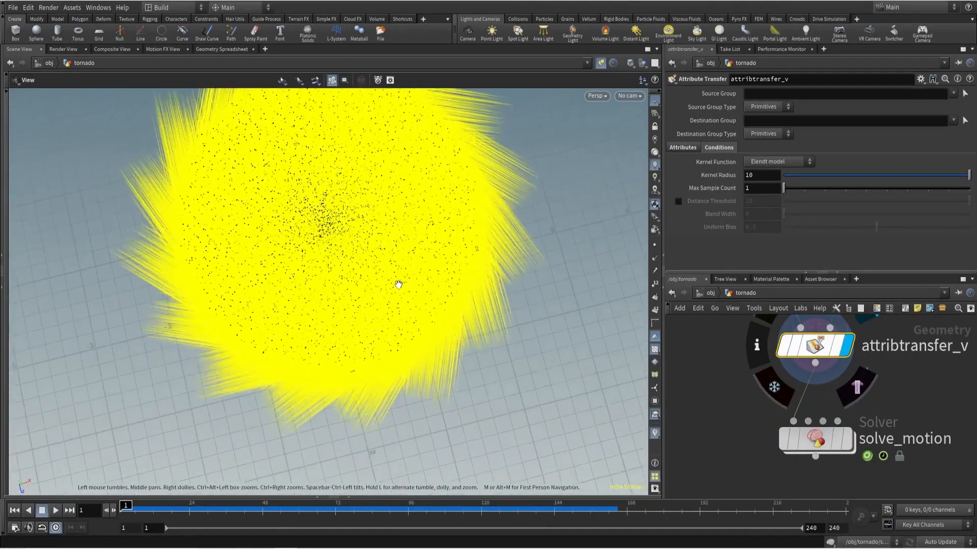
# - Hide the attribute visualization, show point trails instead, and examine the velocity directions closely from above
pyautogui.moveTo(398, 284); pyautogui.dragTo(363, 315, button='middle')
pyautogui.click(654, 433)
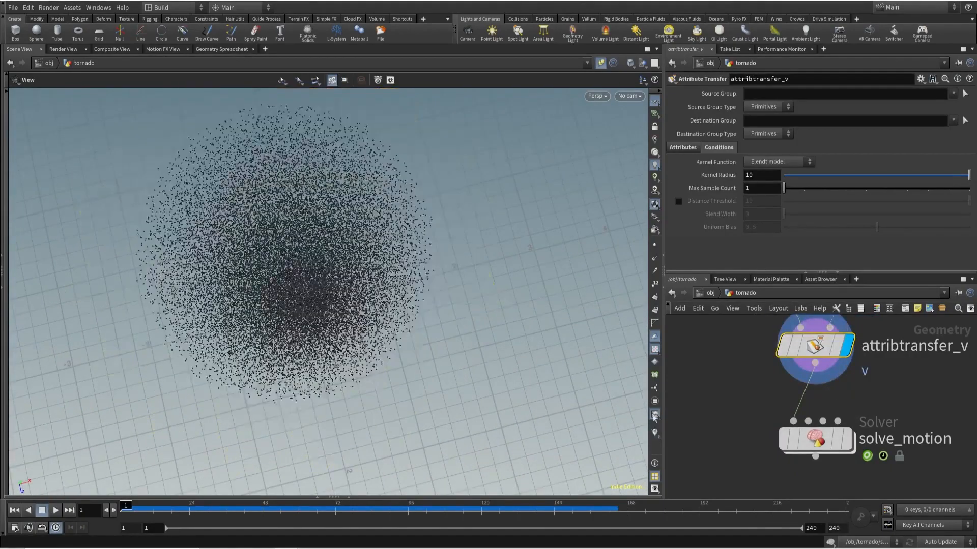
pyautogui.click(655, 271)
pyautogui.moveTo(374, 266)
pyautogui.mouseDown(button='right')
pyautogui.moveTo(536, 244)
pyautogui.moveTo(393, 266)
pyautogui.moveTo(434, 290)
pyautogui.mouseUp(button='right')
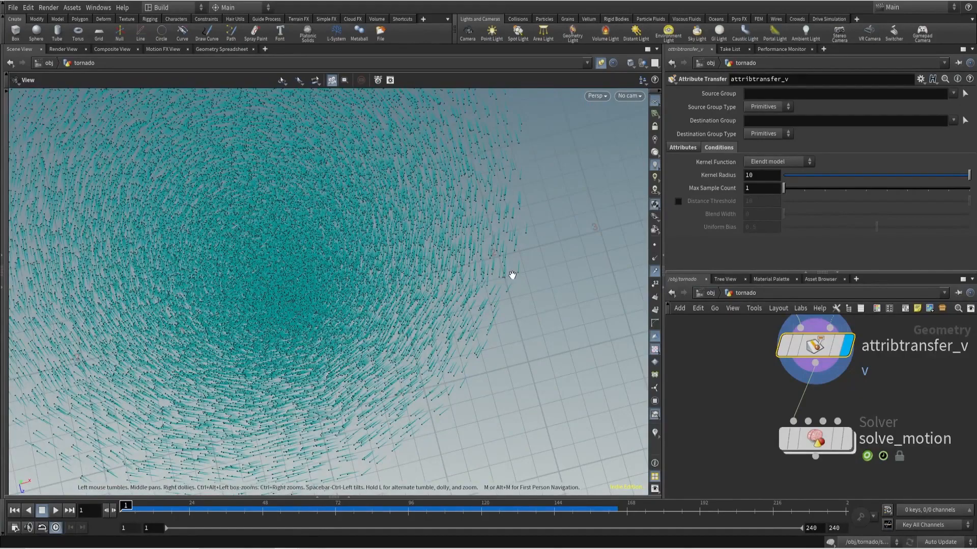
# - Display the create_v node above attribtransfer_v in the tornado network
pyautogui.scroll(-5, 754, 364)
pyautogui.moveTo(754, 364); pyautogui.dragTo(735, 449, button='middle')
pyautogui.scroll(3, 854, 389)
pyautogui.click(844, 389)
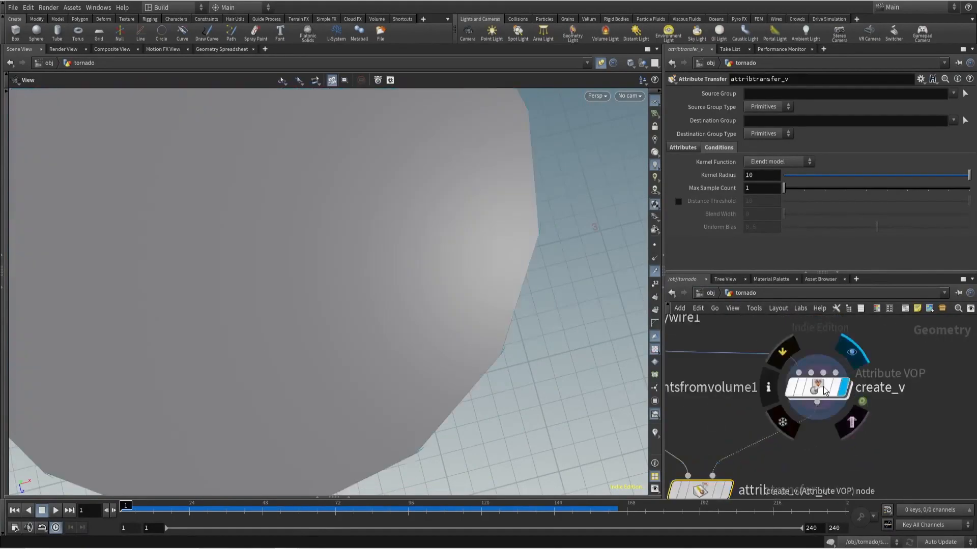
# - Inside create_v, connect the global N output to the N input of geometryvopoutput1
pyautogui.doubleClick(824, 391)
pyautogui.scroll(3, 872, 389)
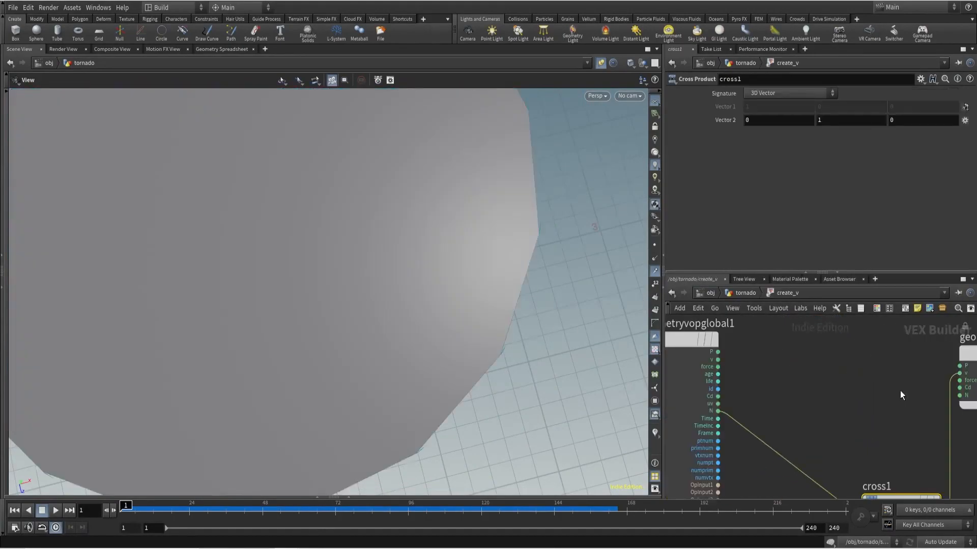
pyautogui.scroll(-6, 347, 268)
pyautogui.moveTo(351, 267); pyautogui.dragTo(427, 264)
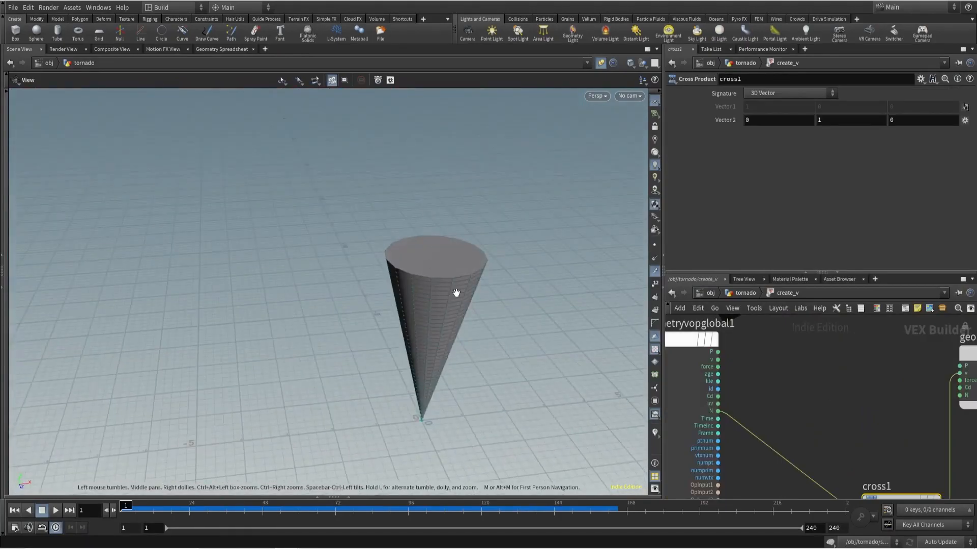
pyautogui.click(717, 410)
pyautogui.click(958, 395)
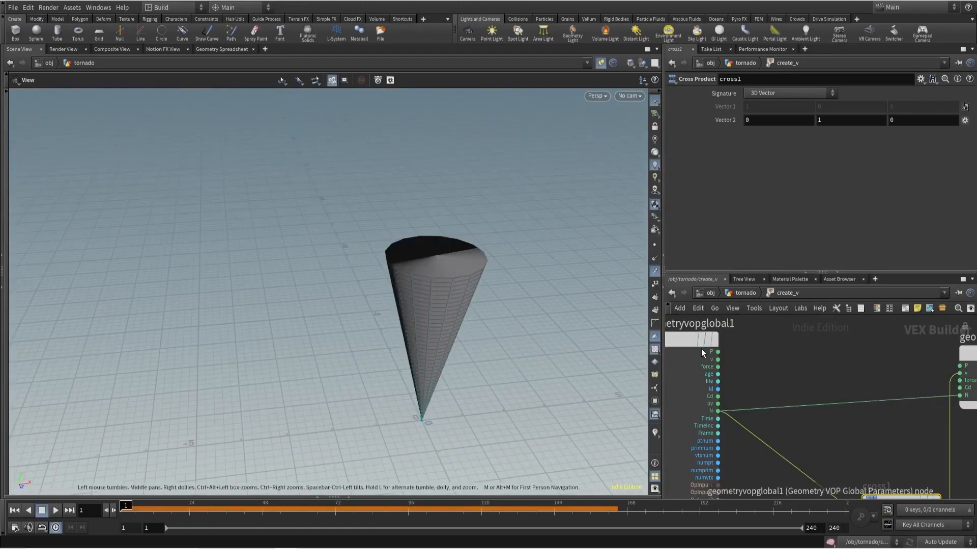
# - Show point normals on the cone and examine their directions from the side
pyautogui.click(654, 259)
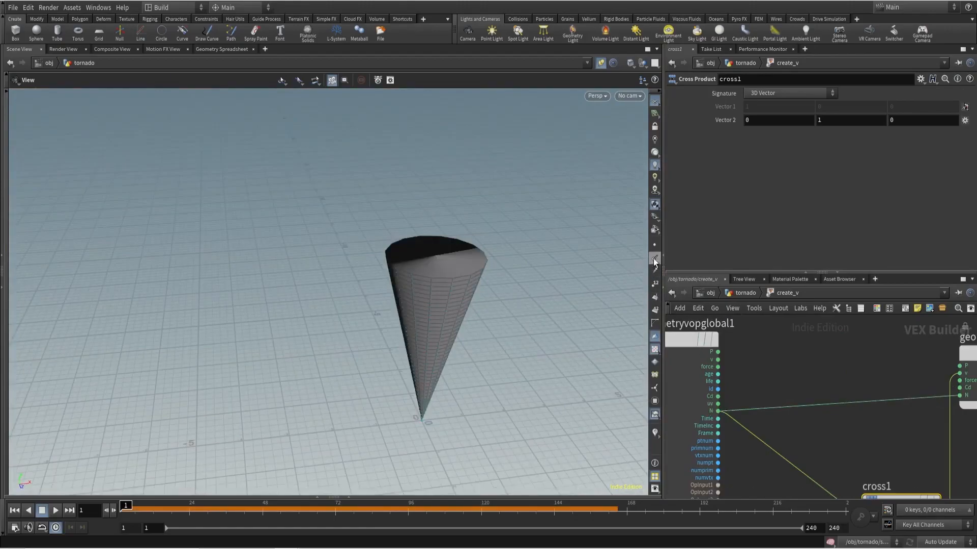
pyautogui.moveTo(475, 266); pyautogui.dragTo(472, 315)
pyautogui.moveTo(472, 316); pyautogui.dragTo(476, 261, button='right')
pyautogui.moveTo(476, 262); pyautogui.dragTo(376, 327)
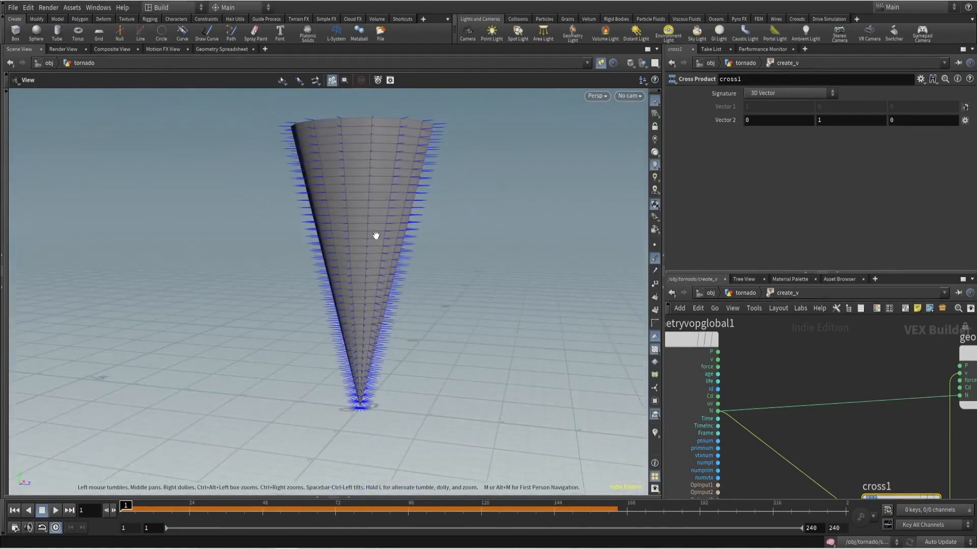
# - Insert a Multiply node on the wire carrying N into geometryvopoutput1
pyautogui.moveTo(846, 425); pyautogui.dragTo(821, 399, button='middle')
pyautogui.press('Tab')
pyautogui.write('mul')
pyautogui.press('Return')
pyautogui.press('Return')
pyautogui.moveTo(821, 400); pyautogui.dragTo(839, 378)
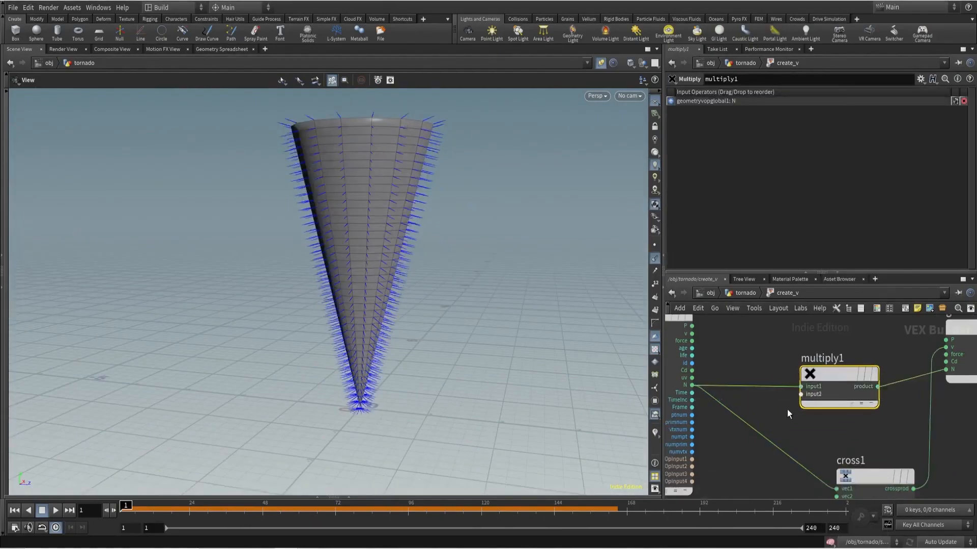
# - Add a Vector Constant of 1, 0, 1 to the second Multiply input to flatten the normals vertically
pyautogui.press('Tab')
pyautogui.write('const')
pyautogui.press('Return')
pyautogui.click(777, 413)
pyautogui.click(787, 94)
pyautogui.click(768, 165)
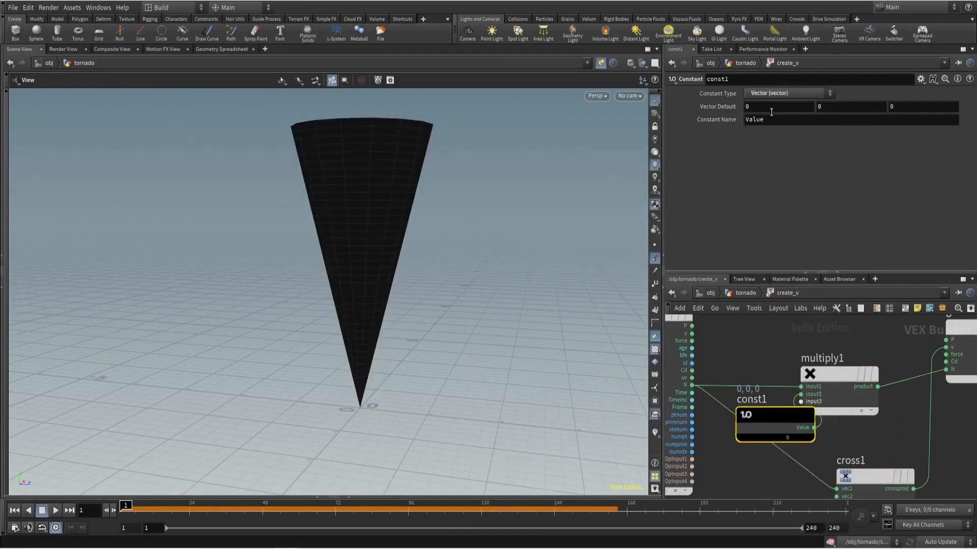
pyautogui.write('1')
pyautogui.press('Tab')
pyautogui.press('Tab')
pyautogui.write('1')
pyautogui.press('Return')
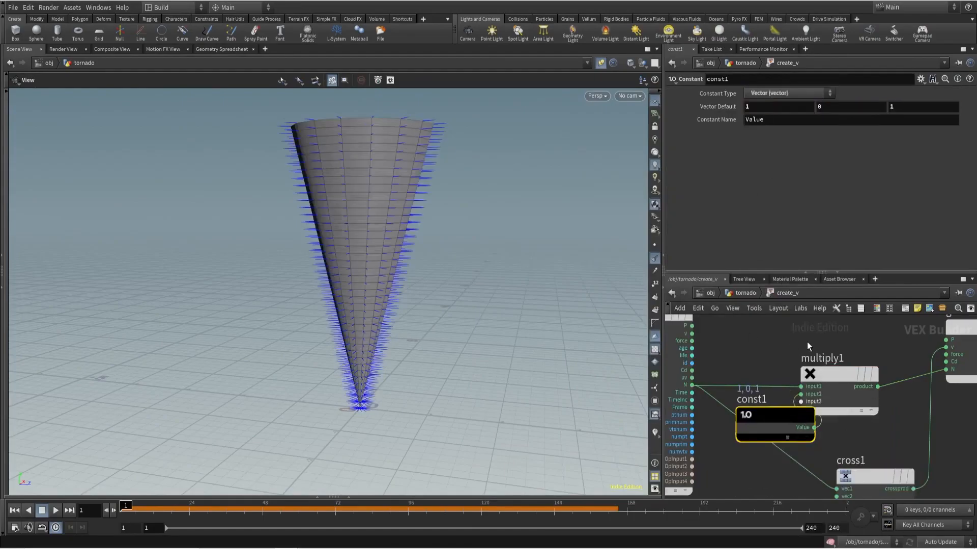
# - Return to the tornado network, add N to attribtransfer_v's transferred point attributes, and display that node
pyautogui.click(746, 297)
pyautogui.click(779, 405)
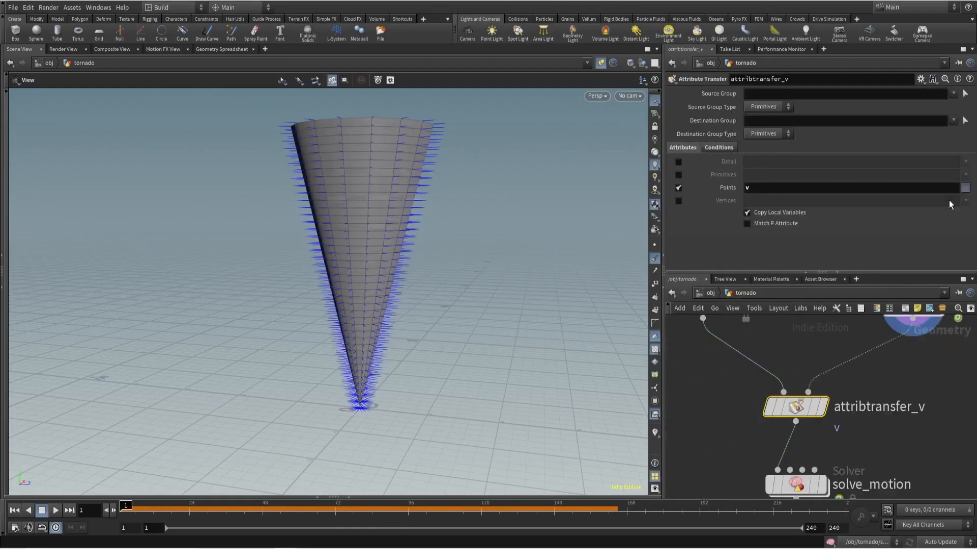
pyautogui.click(949, 202)
pyautogui.click(823, 407)
# - Switch the display from point normals to point trails and remove N from attribtransfer_v's point attributes
pyautogui.click(655, 258)
pyautogui.click(655, 270)
pyautogui.moveTo(364, 249); pyautogui.dragTo(428, 284)
pyautogui.moveTo(729, 446); pyautogui.dragTo(744, 377, button='middle')
pyautogui.moveTo(810, 415); pyautogui.dragTo(811, 471)
pyautogui.scroll(-3, 855, 413)
pyautogui.moveTo(879, 373); pyautogui.dragTo(875, 396, button='middle')
pyautogui.scroll(2, 874, 396)
pyautogui.click(769, 420)
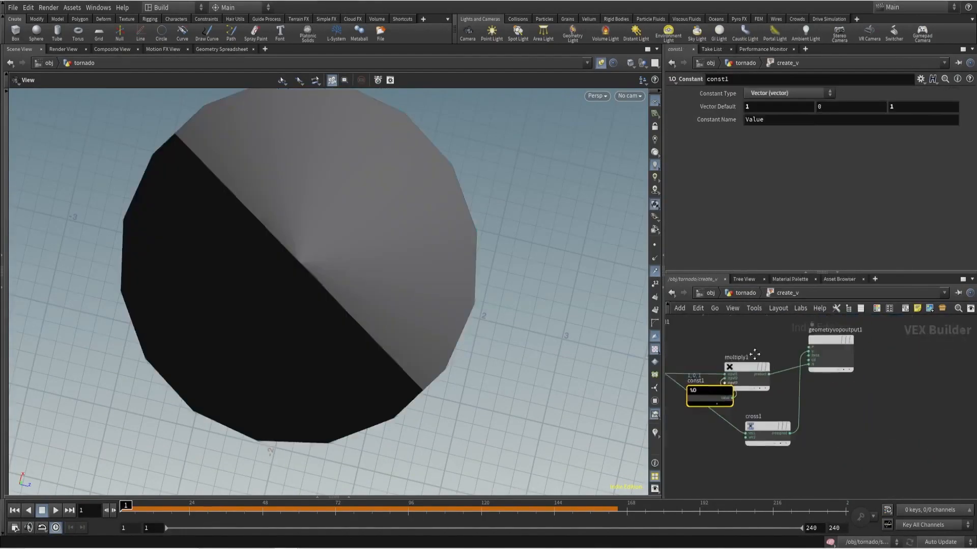
# - Inside create_v, move geometryvopoutput1 away for space and place a Mix node before it
pyautogui.doubleClick(814, 335)
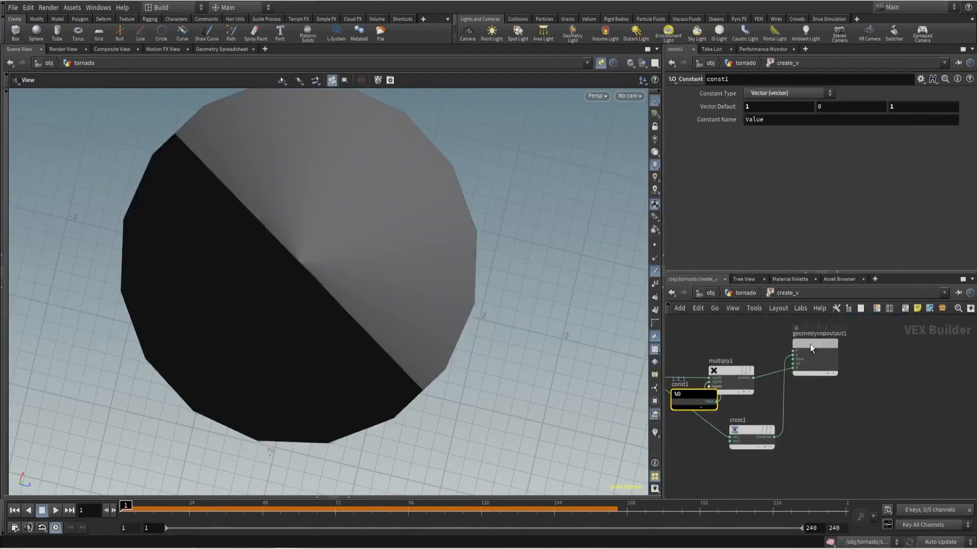
pyautogui.press('Return')
pyautogui.press('Tab')
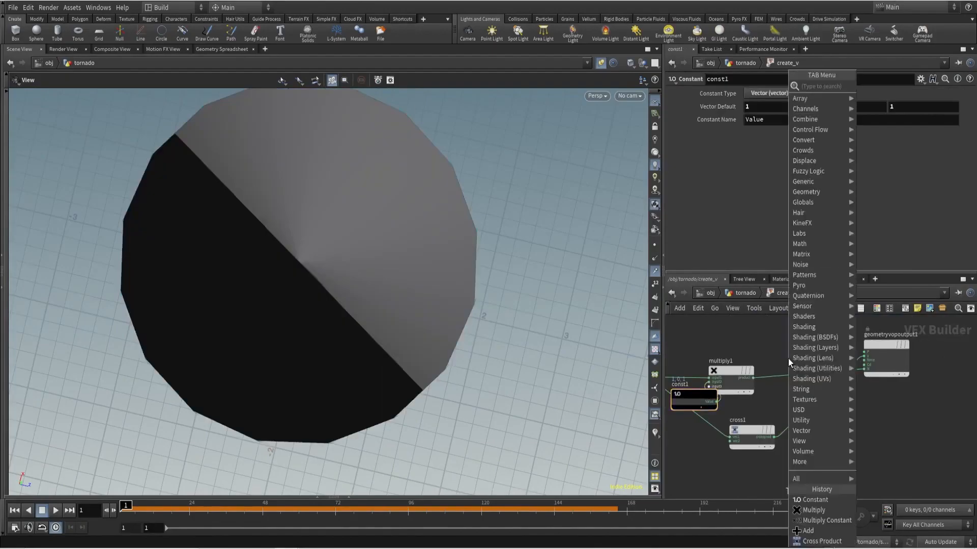
pyautogui.write('mix')
pyautogui.press('Return')
pyautogui.click(788, 359)
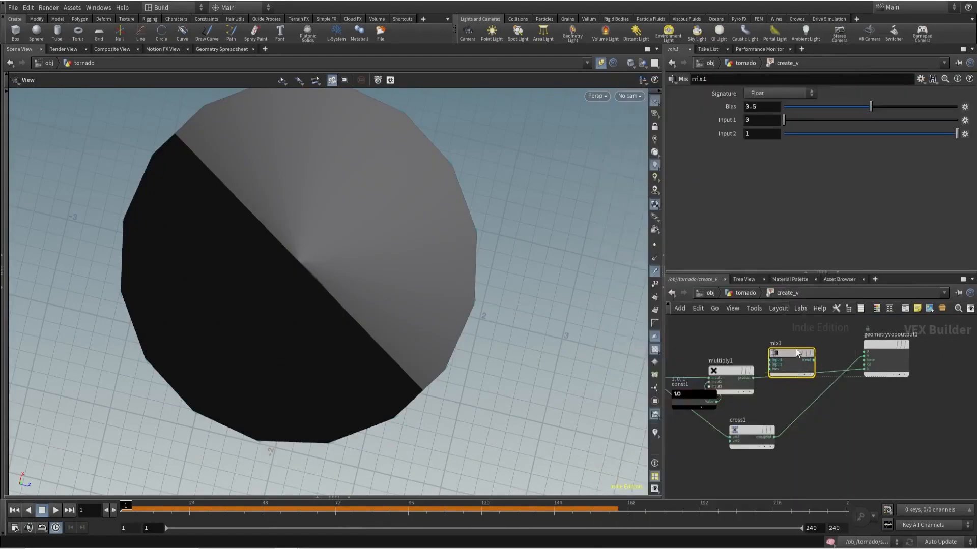
# - Wire multiply1's product and cross1's result into the Mix inputs, and the blend into the output's v
pyautogui.scroll(3, 732, 374)
pyautogui.click(764, 380)
pyautogui.moveTo(779, 331); pyautogui.dragTo(777, 352, button='middle')
pyautogui.click(796, 346)
pyautogui.moveTo(791, 415); pyautogui.dragTo(787, 395, button='middle')
pyautogui.click(784, 464)
pyautogui.moveTo(785, 331); pyautogui.dragTo(760, 363, button='middle')
pyautogui.click(767, 362)
pyautogui.scroll(1, 828, 376)
pyautogui.click(835, 352)
pyautogui.click(899, 379)
# - Return to the tornado network and select attribtransfer_v with its display flag on
pyautogui.click(746, 293)
pyautogui.click(785, 419)
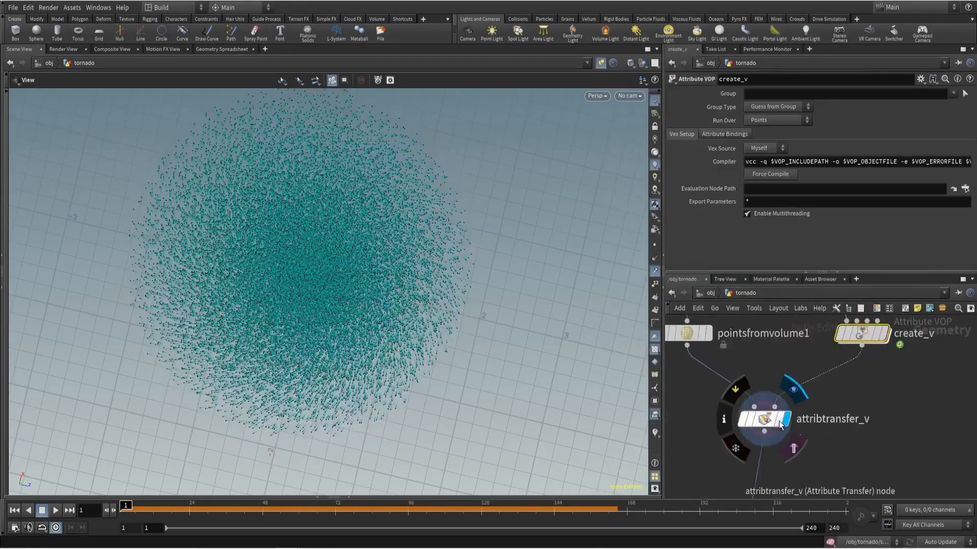
pyautogui.click(764, 419)
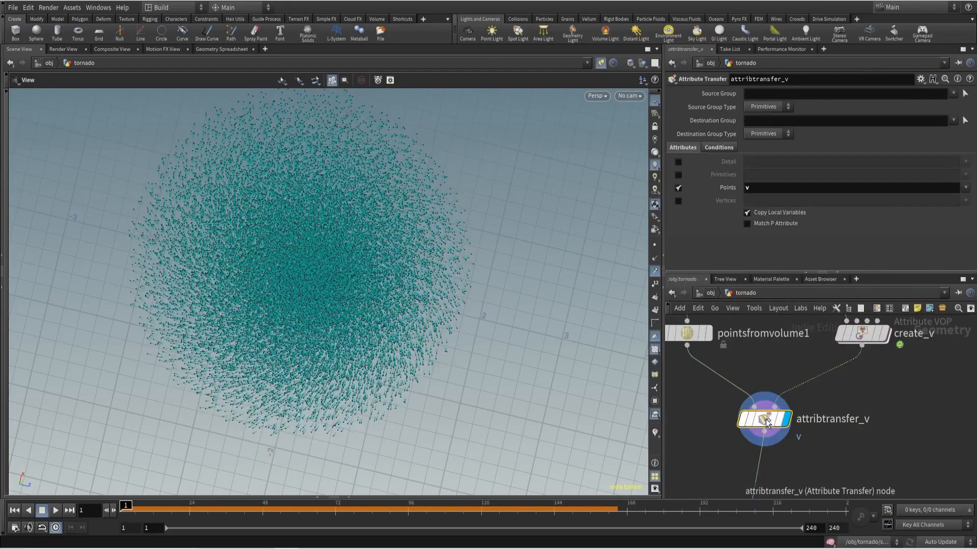
# - Reopen create_v and vary the Mix bias to compare inward and swirling velocities, ending at 1
pyautogui.doubleClick(861, 334)
pyautogui.moveTo(831, 111); pyautogui.dragTo(801, 110)
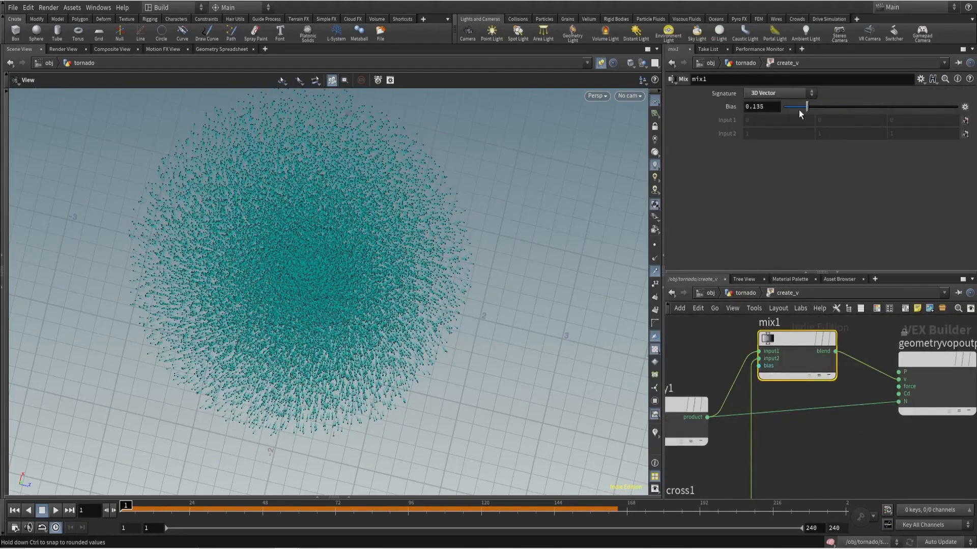
pyautogui.moveTo(861, 111); pyautogui.dragTo(955, 109)
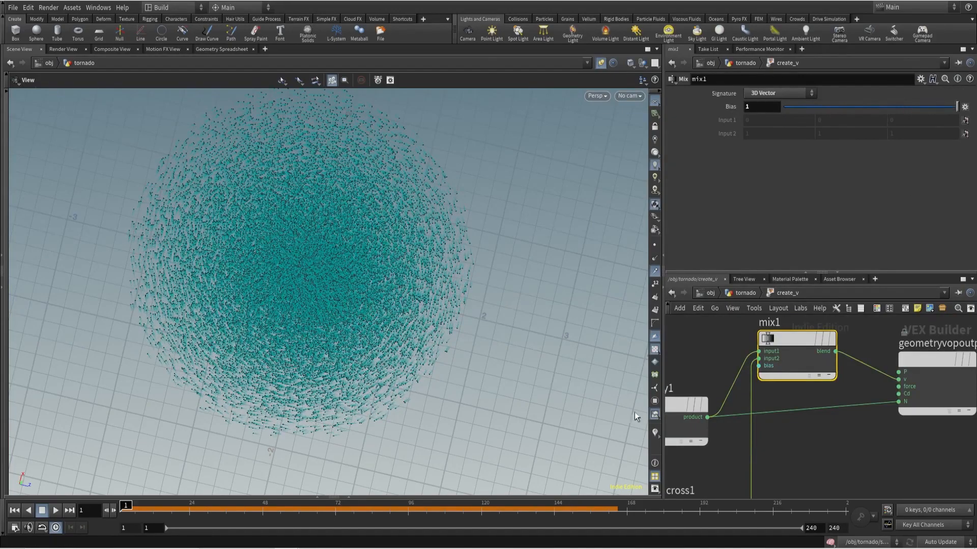
# - Insert a Multiply Constant with multiplier -1 between multiply1 and mix1 to reverse the flattened normals
pyautogui.scroll(-1, 640, 420)
pyautogui.moveTo(696, 364); pyautogui.dragTo(765, 365, button='middle')
pyautogui.scroll(-3, 765, 365)
pyautogui.moveTo(754, 391); pyautogui.dragTo(728, 352)
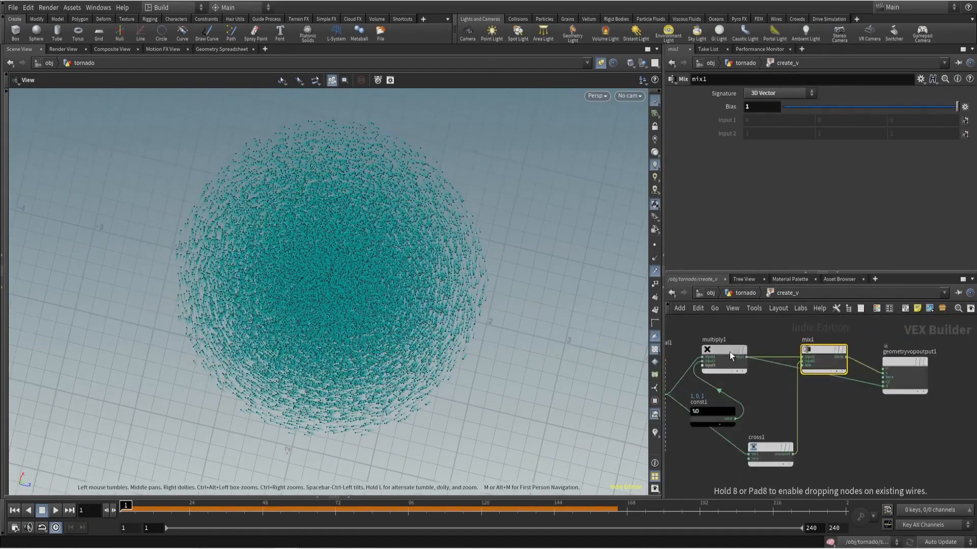
pyautogui.click(767, 336)
pyautogui.press('Tab')
pyautogui.write('mul')
pyautogui.click(865, 87)
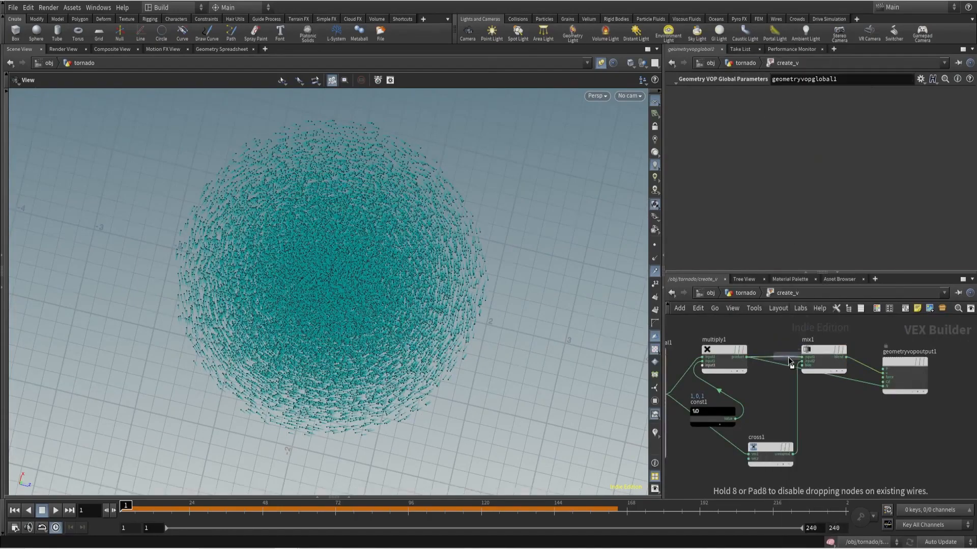
pyautogui.click(784, 358)
pyautogui.scroll(1, 783, 358)
pyautogui.scroll(-2, 790, 407)
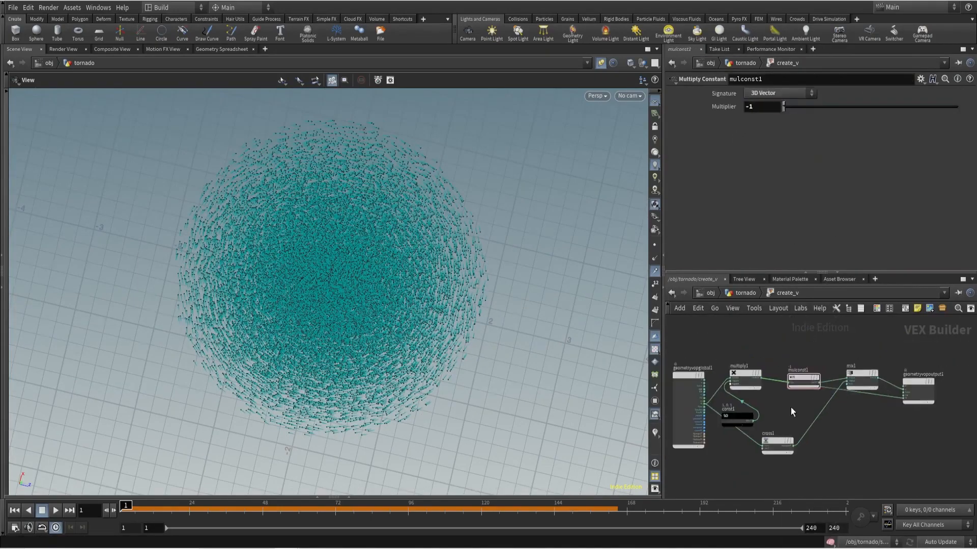
# - Switch to curved wires, lay out the create_v nodes automatically, and rearrange them by hand
pyautogui.hotkey('shift', 's')
pyautogui.moveTo(818, 459); pyautogui.dragTo(837, 476)
pyautogui.moveTo(785, 331); pyautogui.dragTo(757, 406)
pyautogui.press('l')
pyautogui.click(758, 374)
pyautogui.moveTo(861, 351); pyautogui.dragTo(787, 352, button='middle')
pyautogui.moveTo(918, 384); pyautogui.dragTo(935, 405)
pyautogui.moveTo(868, 376); pyautogui.dragTo(883, 359)
pyautogui.moveTo(806, 379); pyautogui.dragTo(811, 330)
pyautogui.moveTo(878, 360); pyautogui.dragTo(860, 380)
# - Cut the wire feeding the N input of geometryvopoutput1
pyautogui.scroll(3, 883, 436)
pyautogui.press('y')
pyautogui.moveTo(883, 437); pyautogui.dragTo(878, 396)
pyautogui.scroll(-3, 885, 432)
pyautogui.moveTo(818, 360); pyautogui.dragTo(808, 367)
pyautogui.scroll(3, 830, 425)
# - Set the Mix node's bias to .9 after trying values across its range
pyautogui.moveTo(783, 401); pyautogui.dragTo(872, 420)
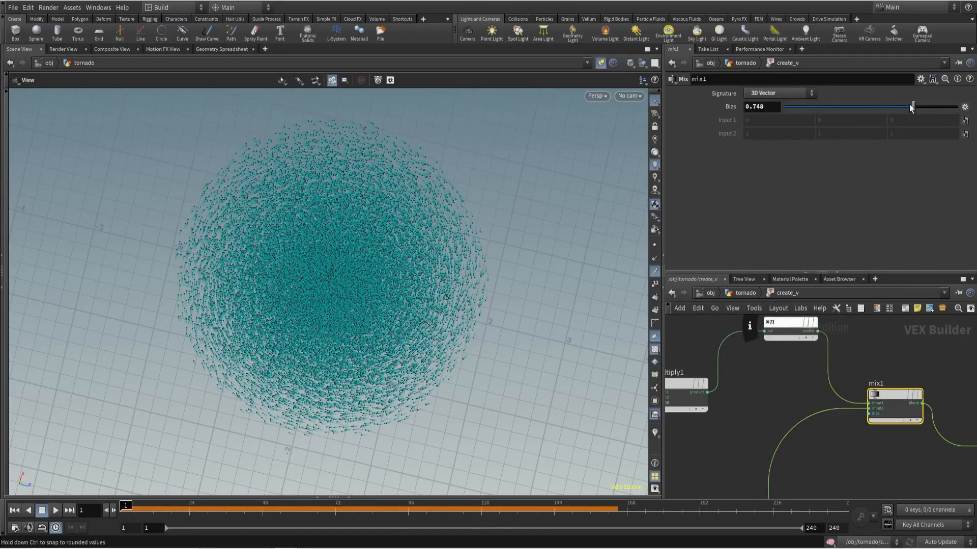
pyautogui.moveTo(783, 107); pyautogui.dragTo(974, 119)
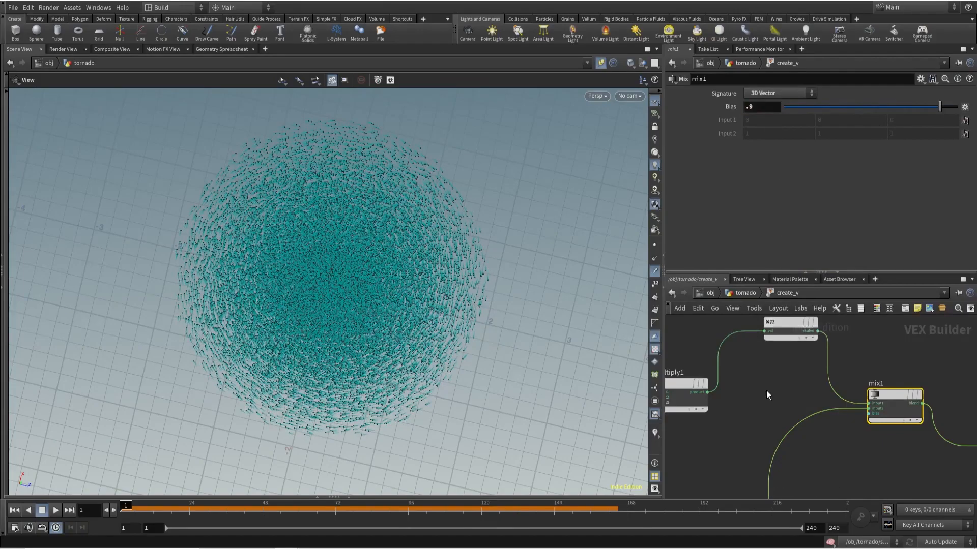
pyautogui.click(767, 390)
# - Return to the tornado network, display solve_motion, and turn off point trails
pyautogui.press('u')
pyautogui.moveTo(716, 482); pyautogui.dragTo(732, 423, button='middle')
pyautogui.click(790, 425)
pyautogui.click(654, 271)
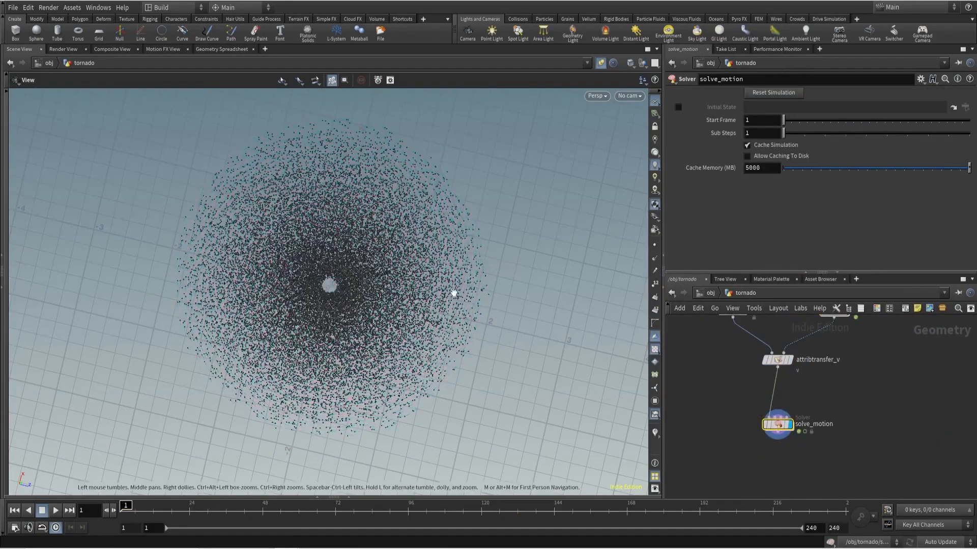
# - Look through cam1 and play back the solve_motion simulation
pyautogui.moveTo(454, 293); pyautogui.dragTo(460, 195)
pyautogui.click(628, 97)
pyautogui.click(636, 117)
pyautogui.click(56, 511)
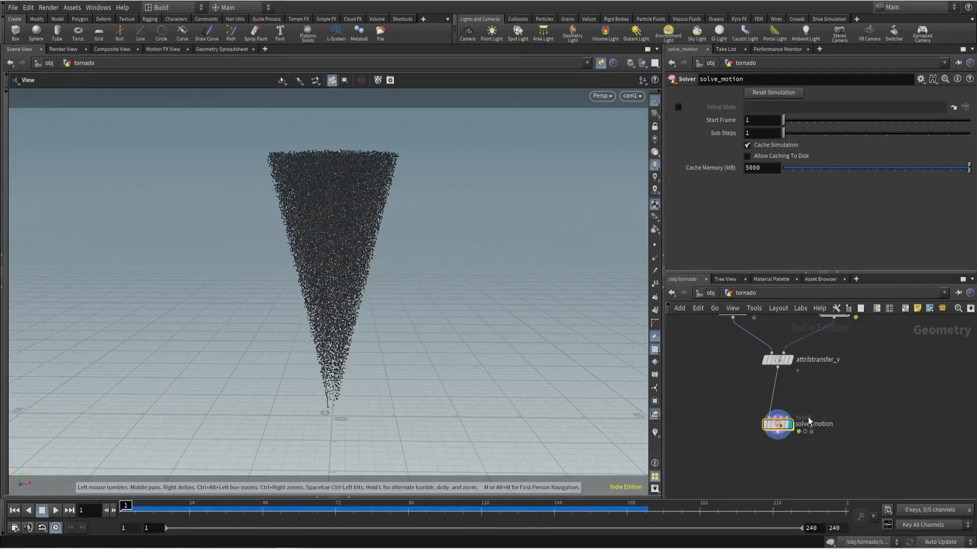
# - Set mix1's bias to .95 inside create_v and return to the tornado network
pyautogui.moveTo(826, 319); pyautogui.dragTo(771, 424, button='middle')
pyautogui.scroll(3, 771, 417)
pyautogui.doubleClick(775, 415)
pyautogui.scroll(-2, 834, 381)
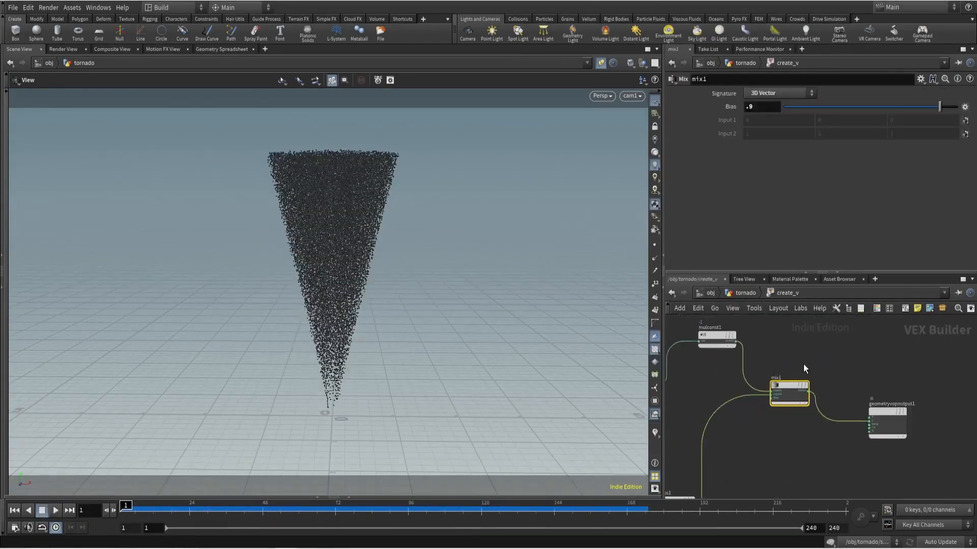
pyautogui.write('5')
pyautogui.press('Return')
pyautogui.press('u')
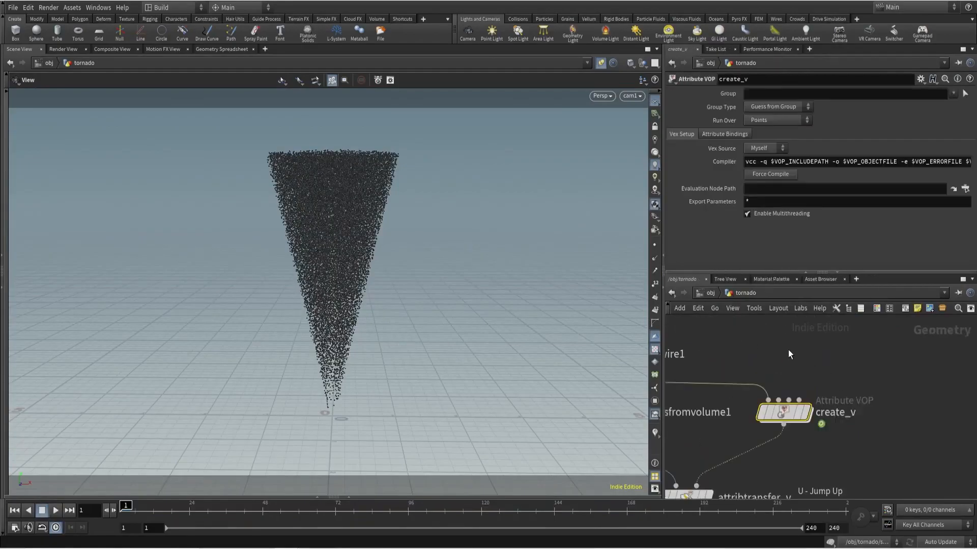
# - Play back and scrub the updated solve_motion simulation, then rewind to frame 1
pyautogui.click(55, 511)
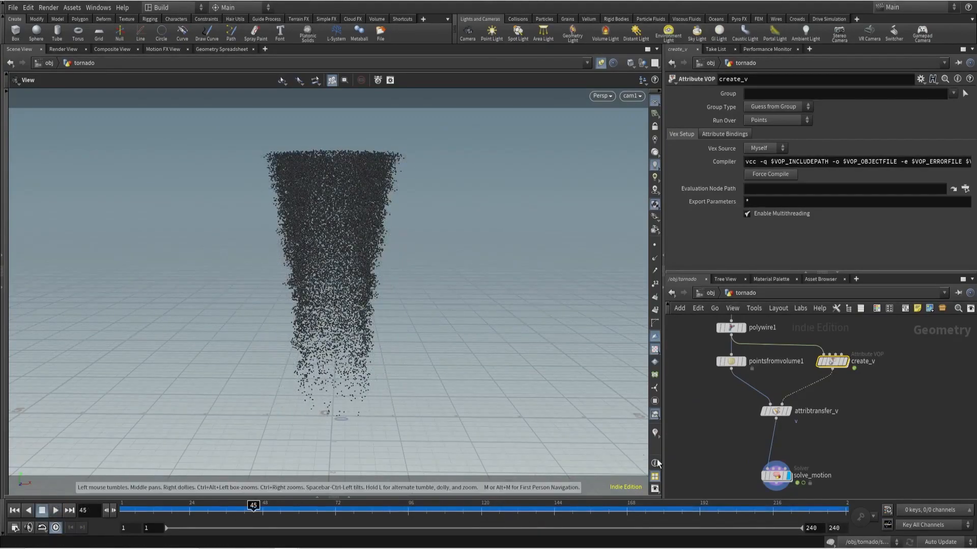
pyautogui.click(772, 478)
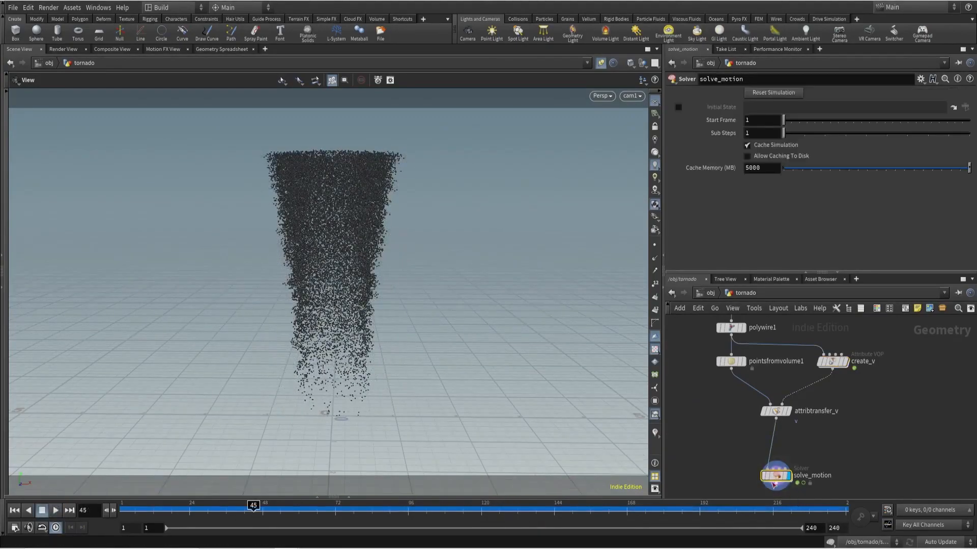
pyautogui.scroll(2, 772, 481)
pyautogui.moveTo(250, 508); pyautogui.dragTo(463, 495)
pyautogui.hotkey('ctrl', 'Up')
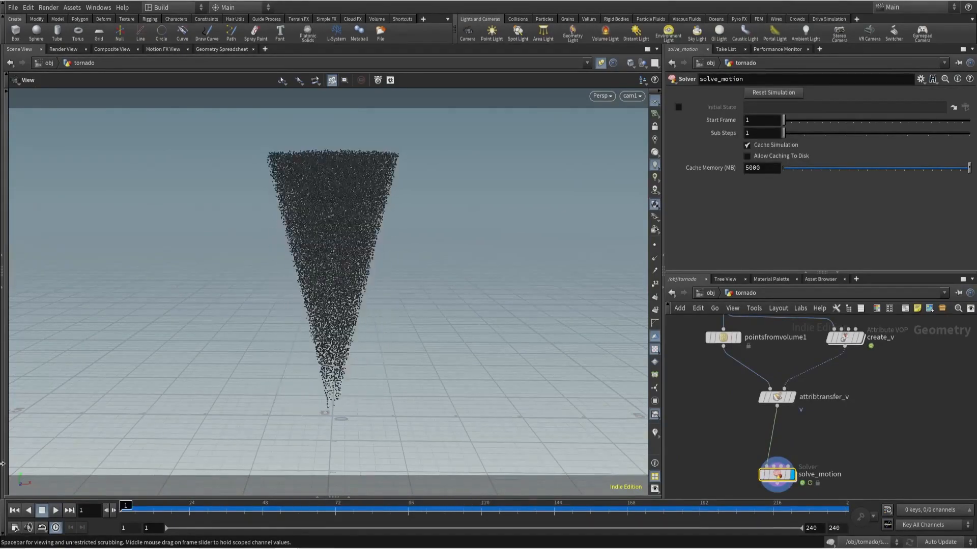
# - Enter the solve_motion solver and place an Output node below reset_v
pyautogui.moveTo(771, 477); pyautogui.dragTo(777, 441)
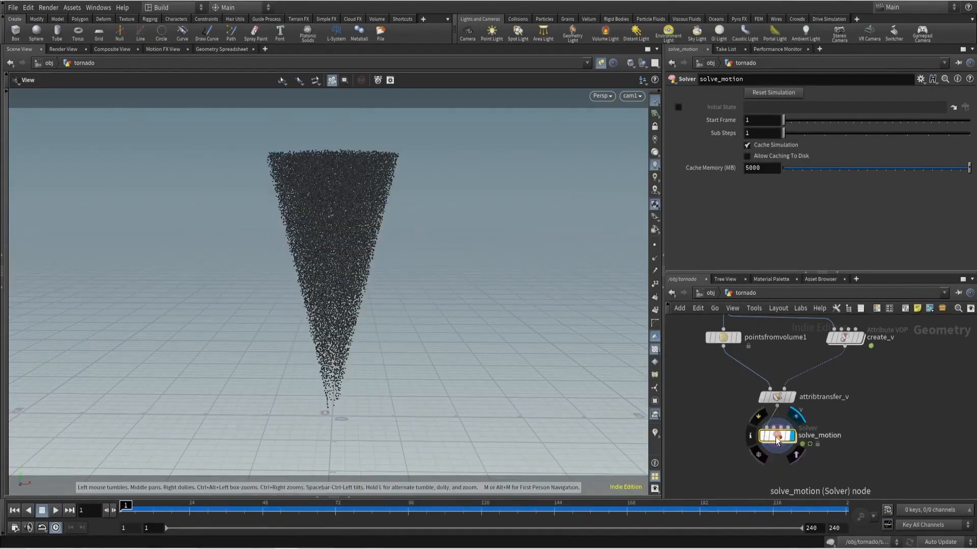
pyautogui.doubleClick(777, 440)
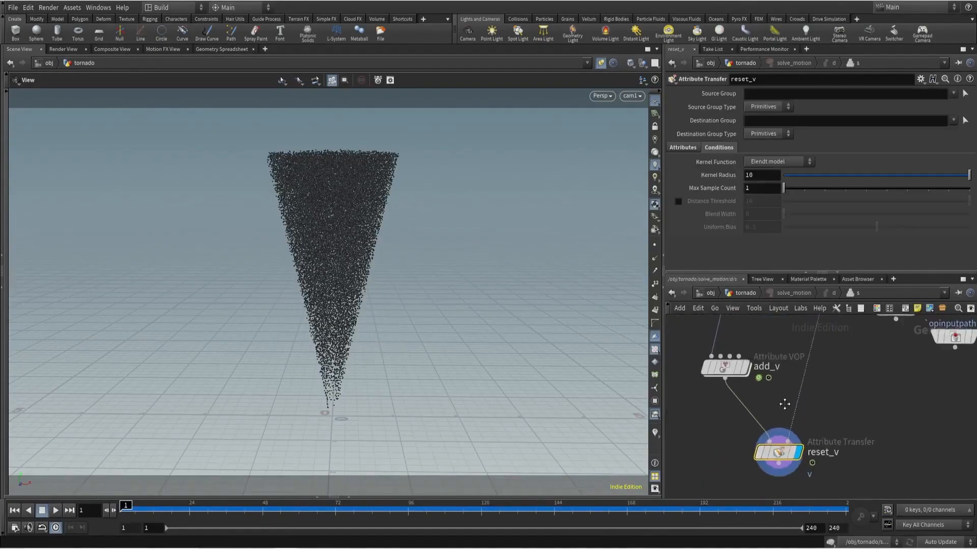
pyautogui.press('Tab')
pyautogui.write('output')
pyautogui.press('Return')
pyautogui.click(783, 471)
# - Enter the add_v VOP, spread the nodes apart and place a Turbulent Noise node below mulconst1
pyautogui.doubleClick(752, 368)
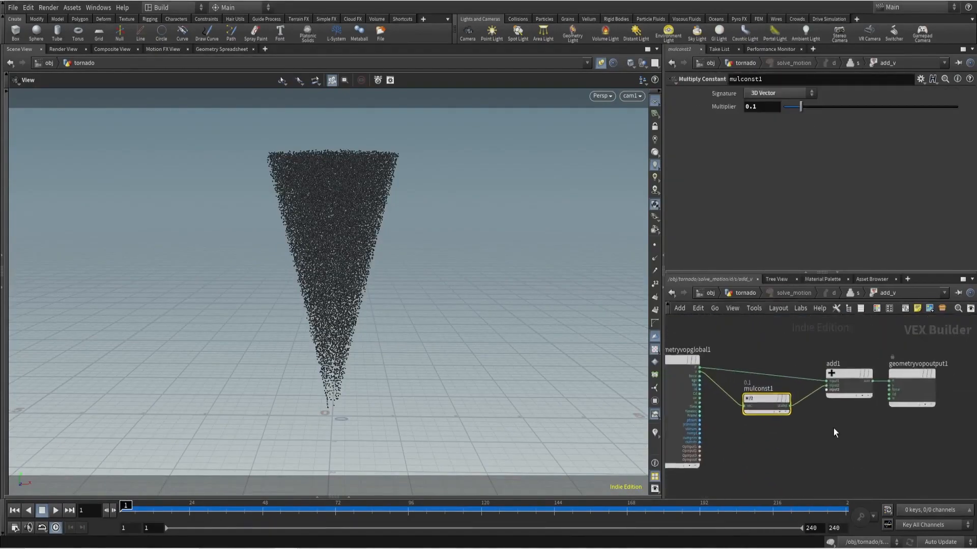
pyautogui.scroll(-3, 836, 426)
pyautogui.moveTo(835, 425); pyautogui.dragTo(913, 374)
pyautogui.moveTo(845, 391); pyautogui.dragTo(901, 397)
pyautogui.click(846, 426)
pyautogui.press('Tab')
pyautogui.write('turb')
pyautogui.press('Return')
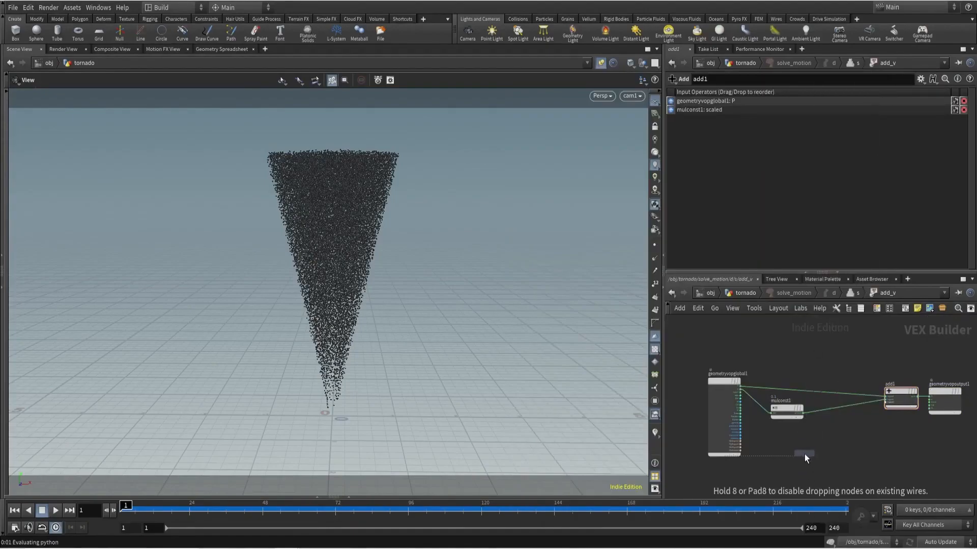
pyautogui.click(804, 454)
# - Unpin the viewport, then wire global P into turbnoise1's position and its noise output into the geometry output's Cd
pyautogui.scroll(3, 763, 402)
pyautogui.click(602, 63)
pyautogui.scroll(3, 740, 391)
pyautogui.click(722, 371)
pyautogui.moveTo(738, 394); pyautogui.dragTo(668, 267, button='middle')
pyautogui.click(780, 469)
pyautogui.scroll(-2, 908, 384)
pyautogui.moveTo(913, 379); pyautogui.dragTo(838, 400, button='middle')
pyautogui.click(819, 458)
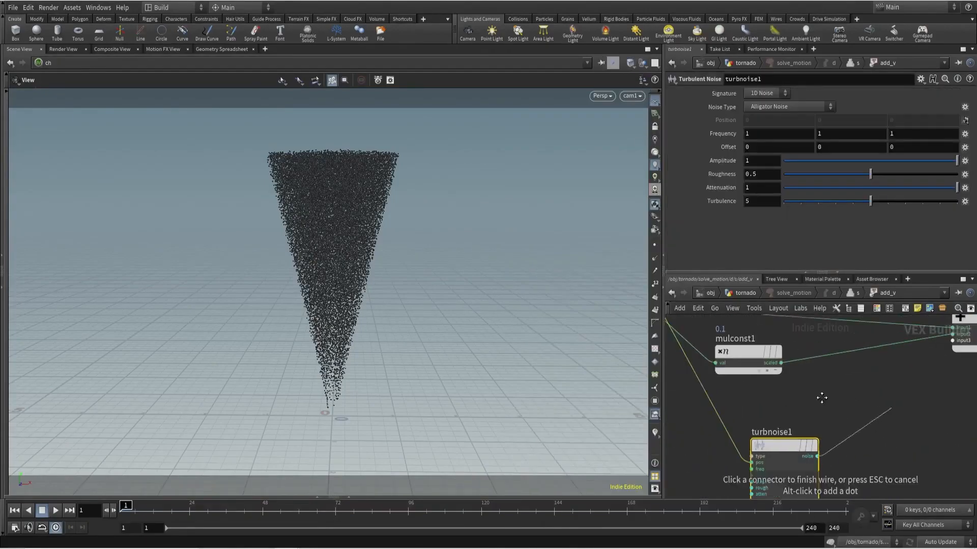
pyautogui.moveTo(947, 373); pyautogui.dragTo(723, 389, button='middle')
pyautogui.click(819, 364)
# - Insert a Fit Range between turbnoise1 and the Cd output, with Source Max set to .1
pyautogui.moveTo(791, 413); pyautogui.dragTo(882, 391, button='middle')
pyautogui.press('Tab')
pyautogui.write('fit')
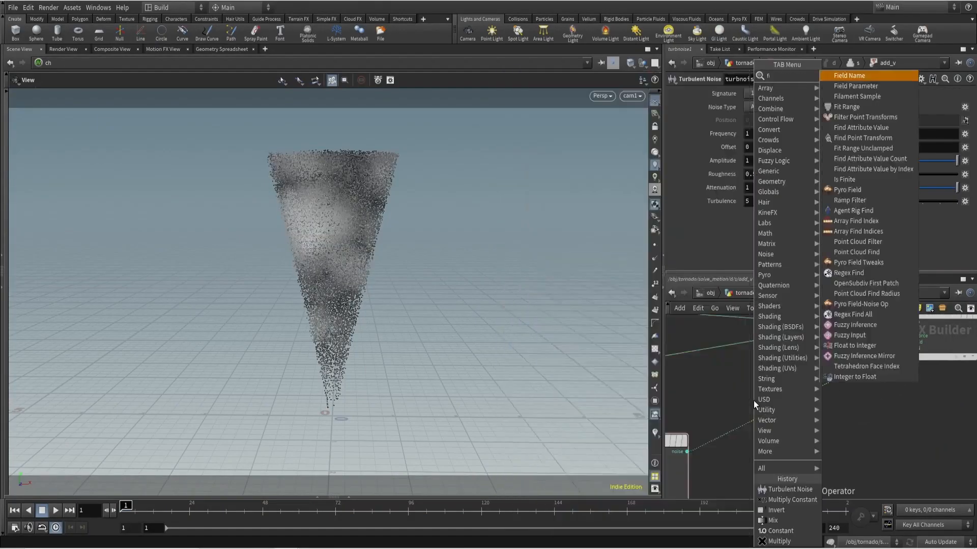
pyautogui.press('Return')
pyautogui.click(777, 420)
pyautogui.write('.1')
pyautogui.press('Return')
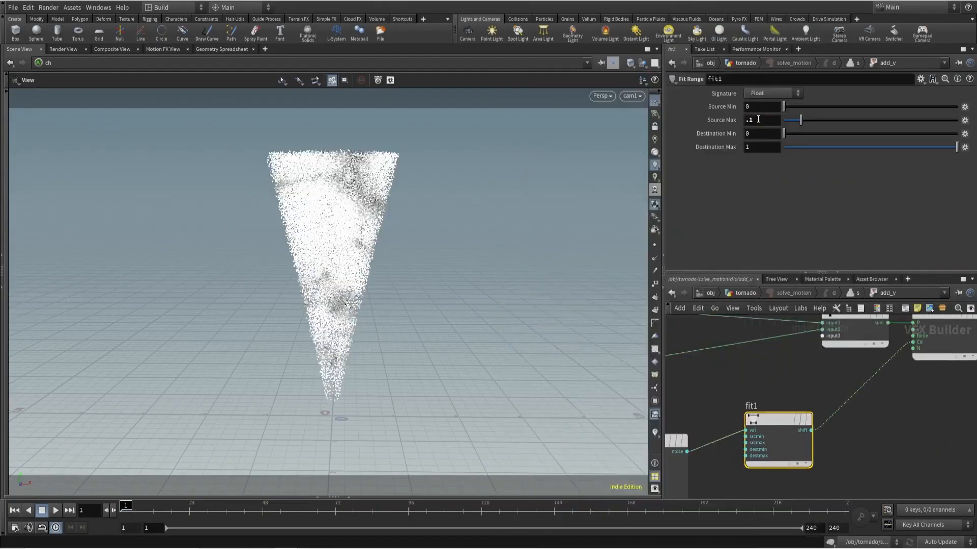
# - Change turbnoise1's noise type to Simplex Noise
pyautogui.moveTo(685, 388); pyautogui.dragTo(769, 360, button='middle')
pyautogui.moveTo(762, 362); pyautogui.dragTo(735, 441)
pyautogui.click(767, 108)
pyautogui.click(762, 158)
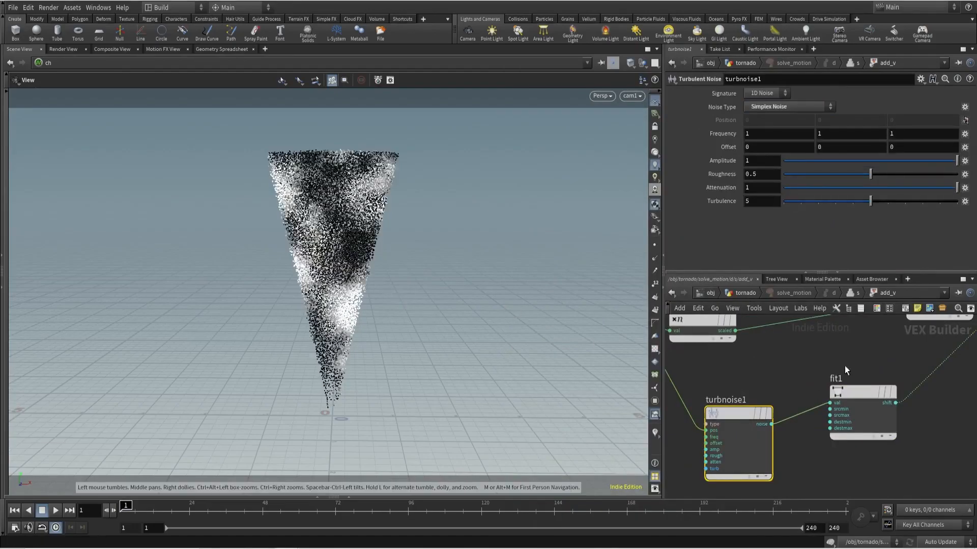
# - Insert a Multiply node between mulconst1 and add1, and feed fit1's result into its second input
pyautogui.scroll(-3, 843, 367)
pyautogui.click(848, 405)
pyautogui.press('Tab')
pyautogui.write('mul')
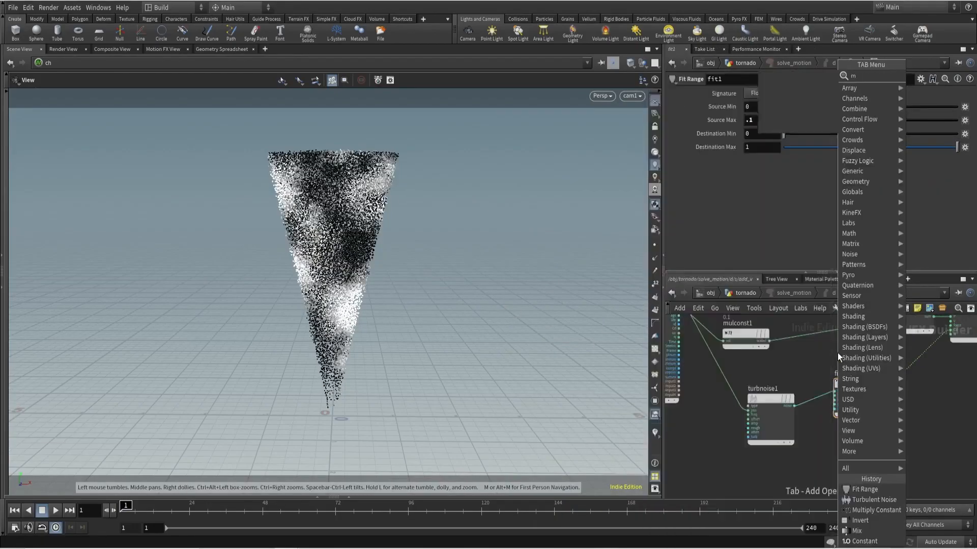
pyautogui.click(789, 76)
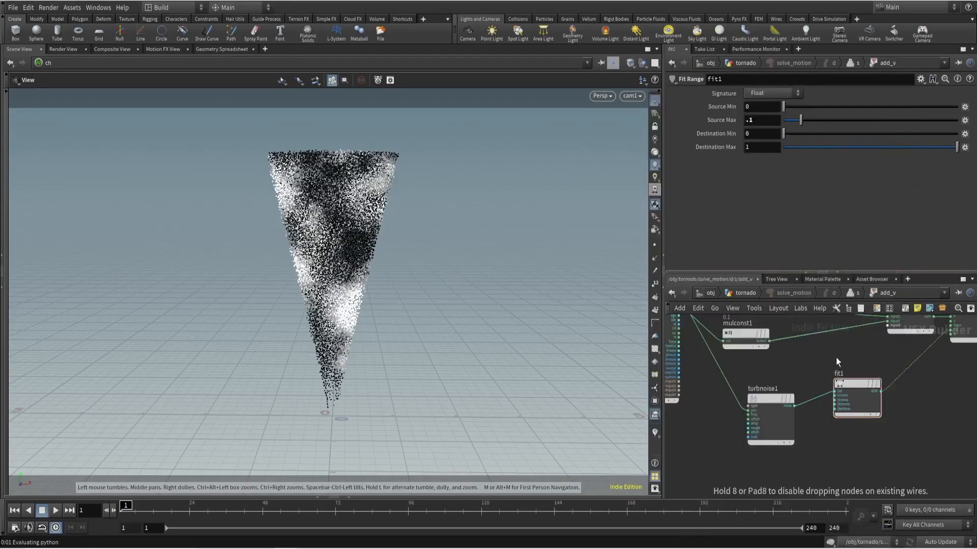
pyautogui.click(831, 349)
pyautogui.click(809, 346)
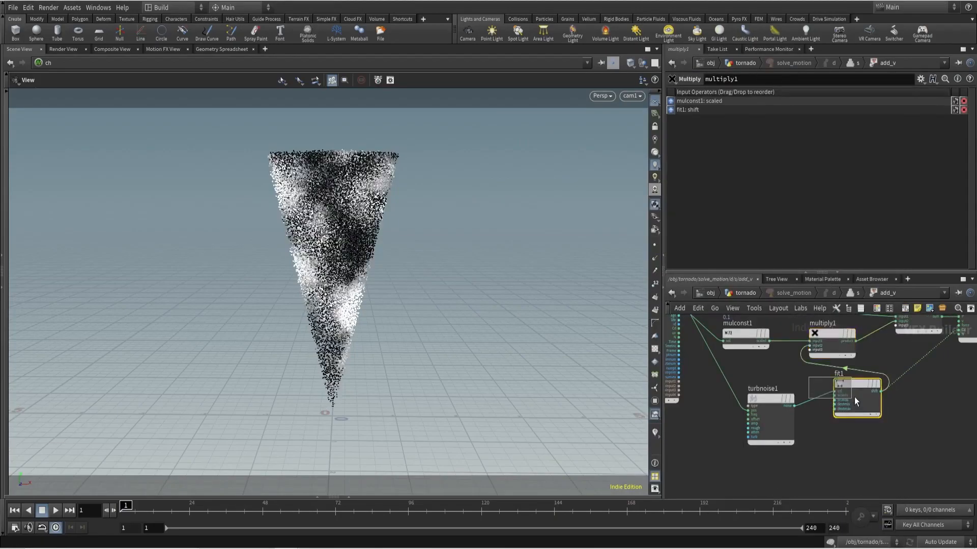
# - Reposition fit1 below the Multiply node and cut its wire to the geometry output's Cd
pyautogui.moveTo(854, 396); pyautogui.dragTo(837, 411)
pyautogui.press('u')
pyautogui.doubleClick(756, 407)
pyautogui.moveTo(895, 414); pyautogui.dragTo(874, 423, button='middle')
pyautogui.click(895, 422)
pyautogui.press('y')
pyautogui.moveTo(895, 423); pyautogui.dragTo(870, 386)
# - Return to the tornado network, pin the viewport and play back the noise-driven simulation, then rewind to frame 1
pyautogui.press('u')
pyautogui.press('u')
pyautogui.press('u')
pyautogui.press('u')
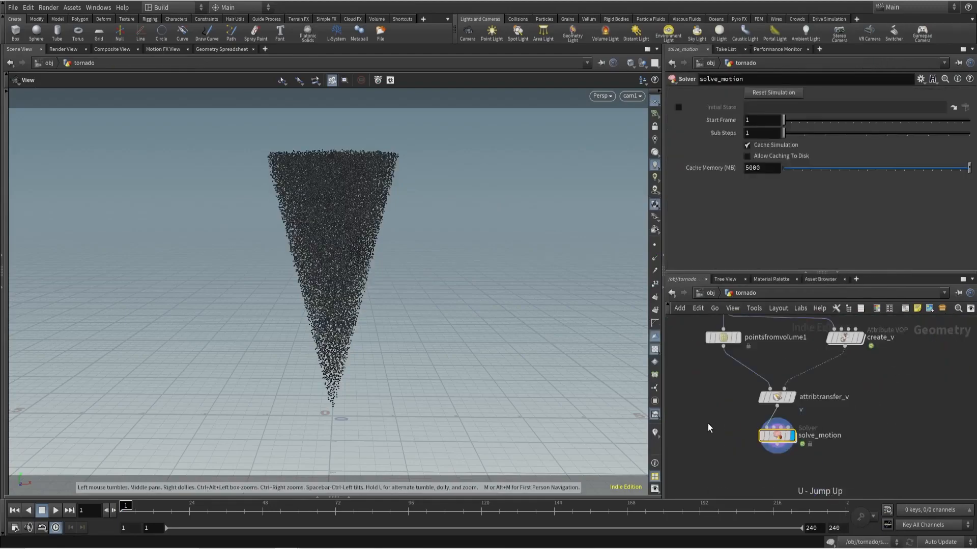
pyautogui.click(604, 61)
pyautogui.click(56, 510)
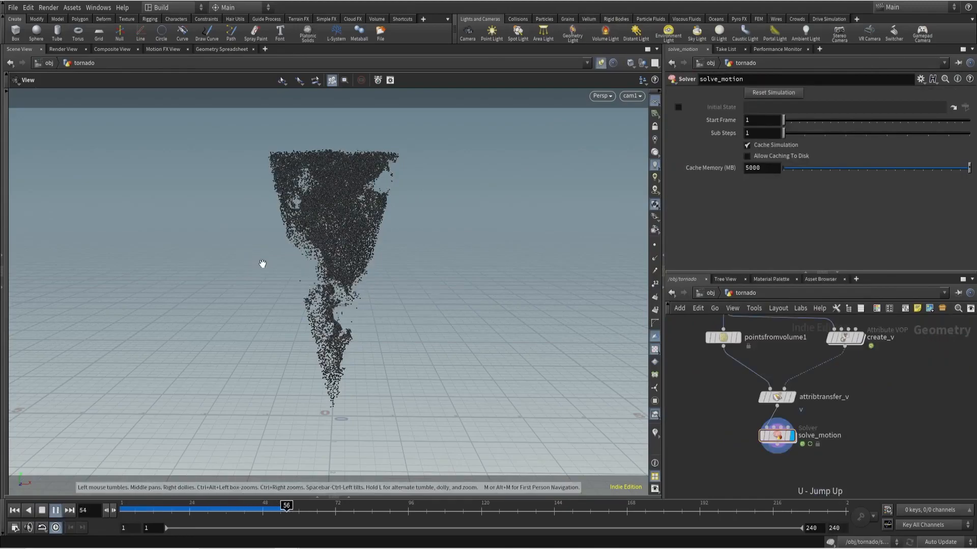
pyautogui.moveTo(147, 509); pyautogui.dragTo(120, 508)
# - Reopen add_v inside solve_motion and set fit1's Destination Min to .25
pyautogui.doubleClick(779, 438)
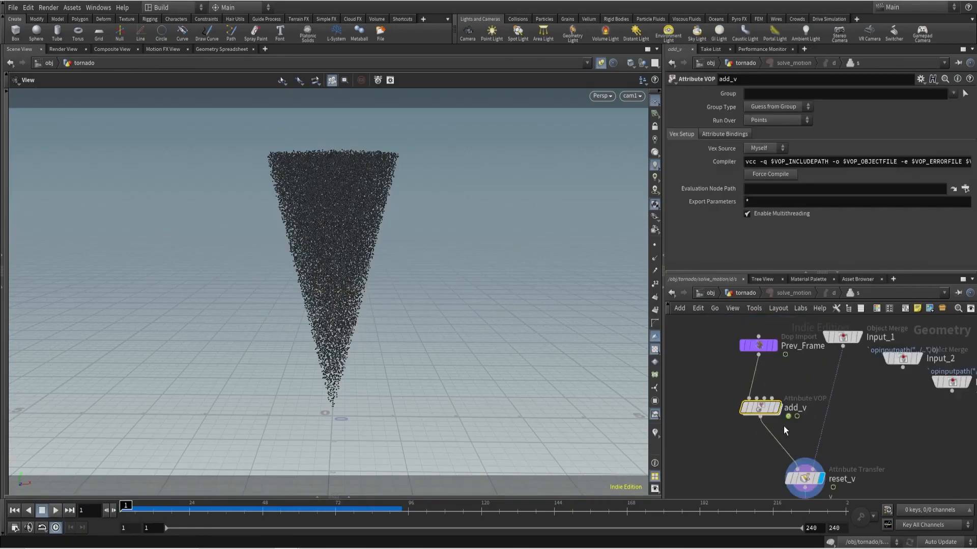
pyautogui.doubleClick(757, 412)
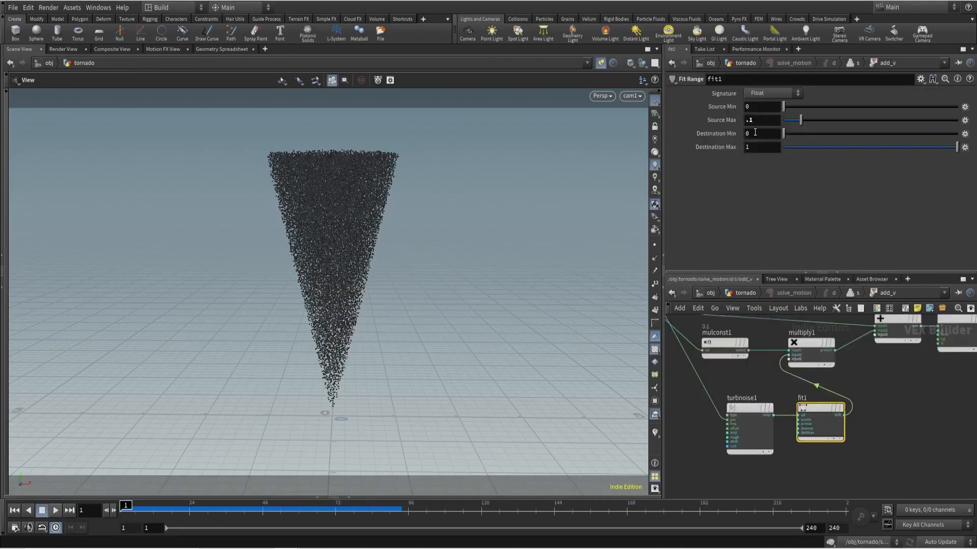
pyautogui.write('.25')
pyautogui.press('Return')
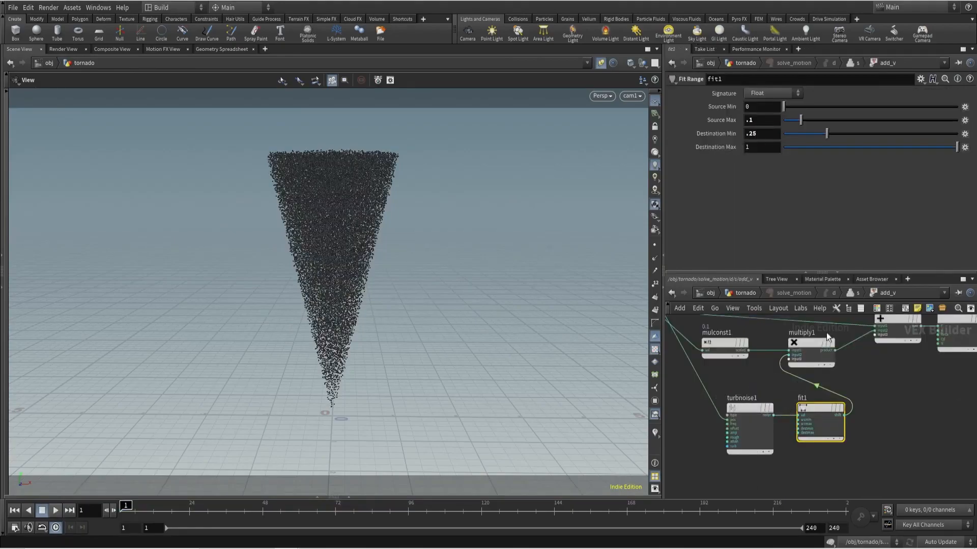
# - Return to the tornado network, play the simulation with the new noise range and rewind to the start
pyautogui.press('u')
pyautogui.press('u')
pyautogui.press('u')
pyautogui.press('u')
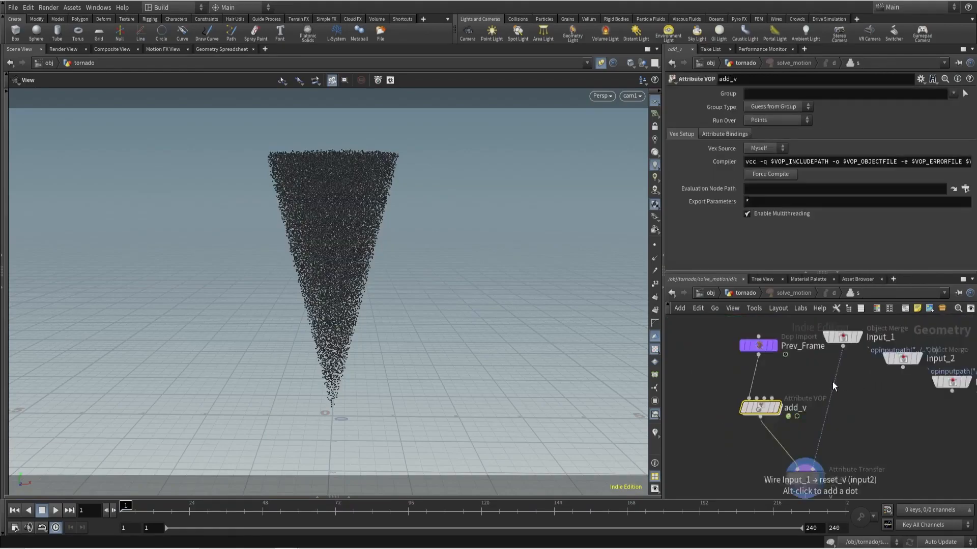
pyautogui.press('Up')
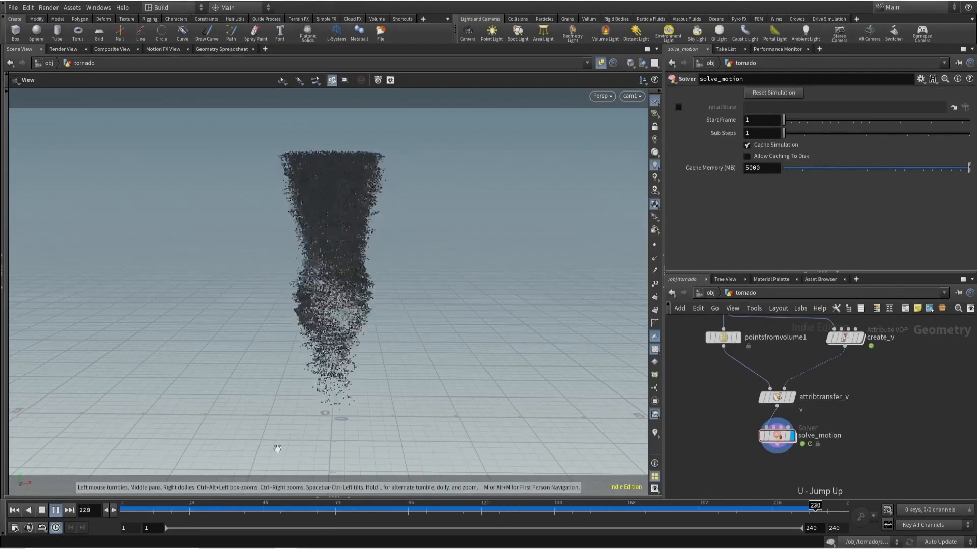
pyautogui.click(15, 510)
# - In add_v, set turbnoise1's frequency to 2 on all three axes and revise fit1's Destination Min
pyautogui.doubleClick(775, 436)
pyautogui.doubleClick(763, 408)
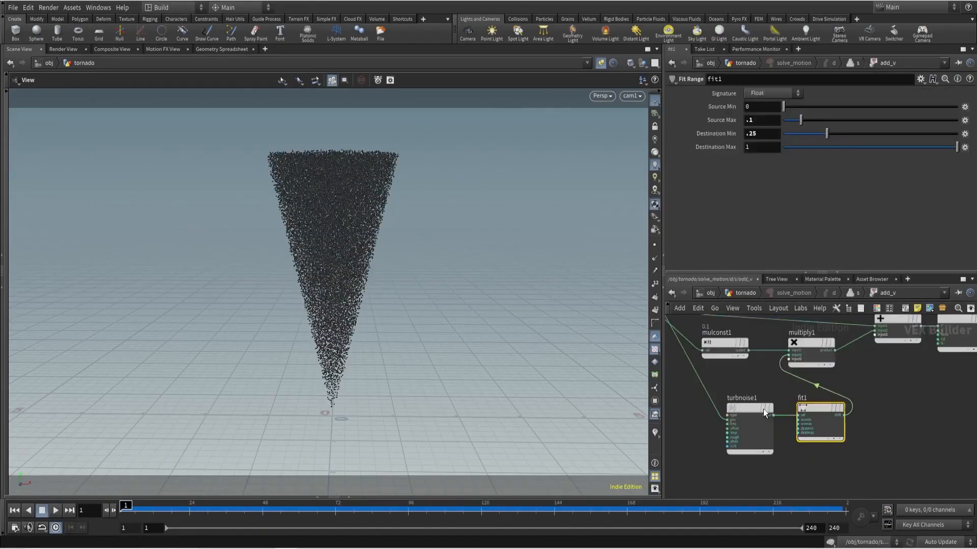
pyautogui.click(751, 429)
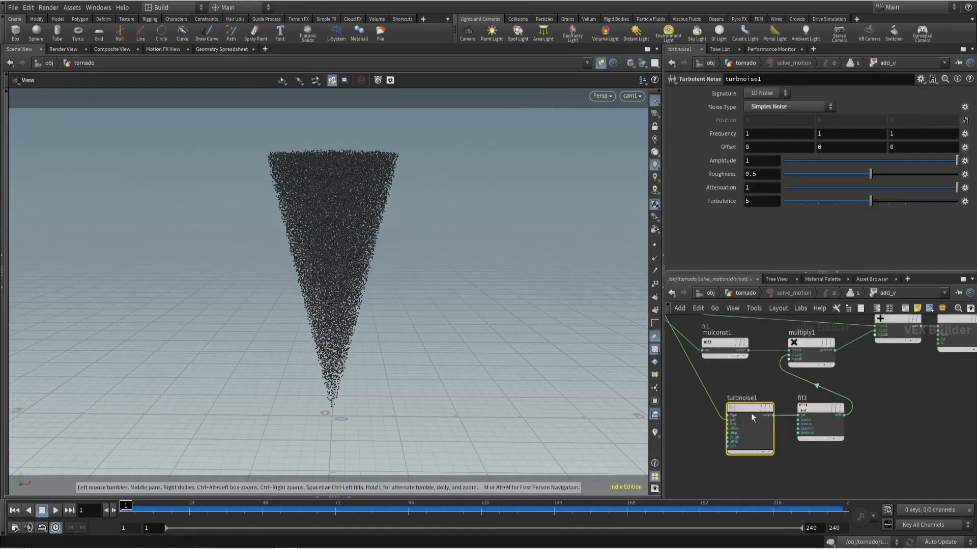
pyautogui.moveTo(725, 135); pyautogui.dragTo(737, 129, button='middle')
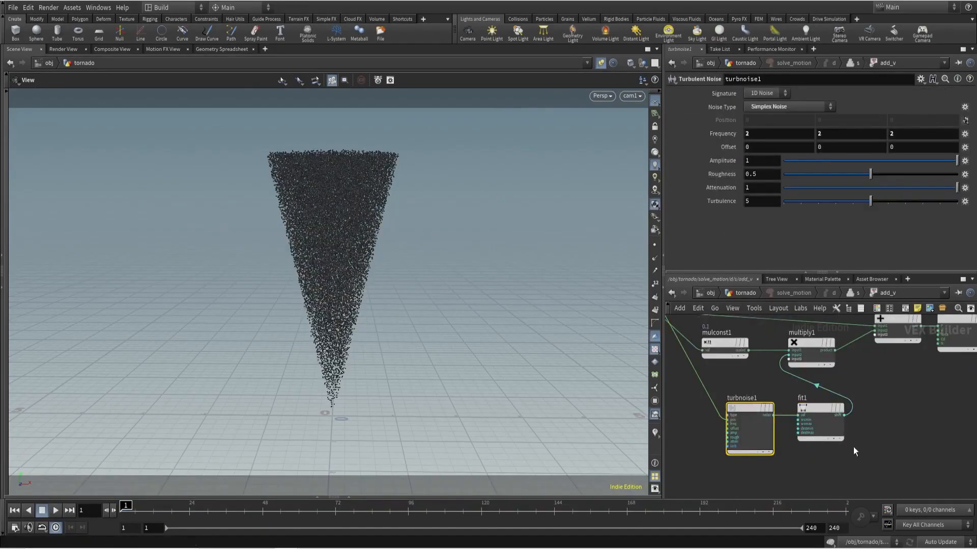
pyautogui.moveTo(809, 411); pyautogui.dragTo(809, 408)
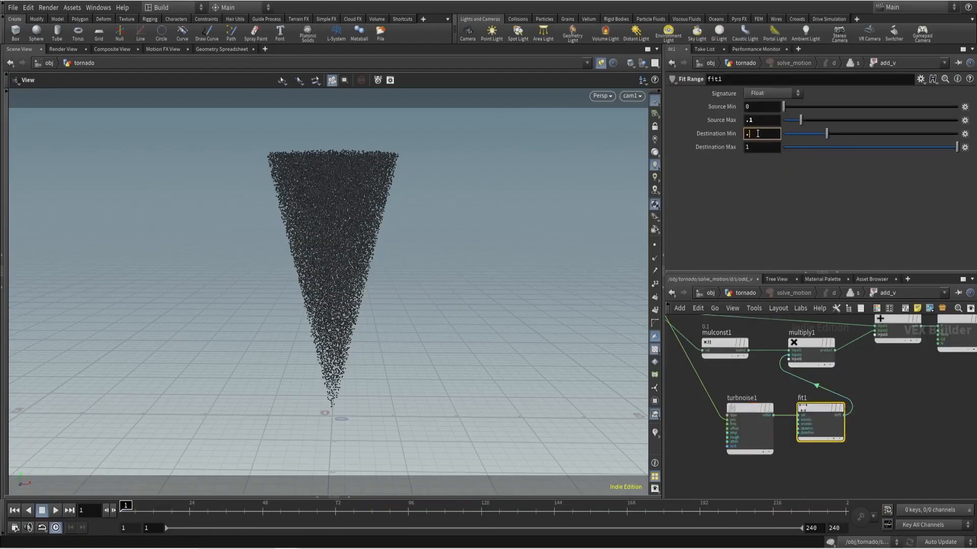
pyautogui.press('Return')
# - Promote turbnoise1's Offset parameter and set its Y value on add_v to $T
pyautogui.click(746, 418)
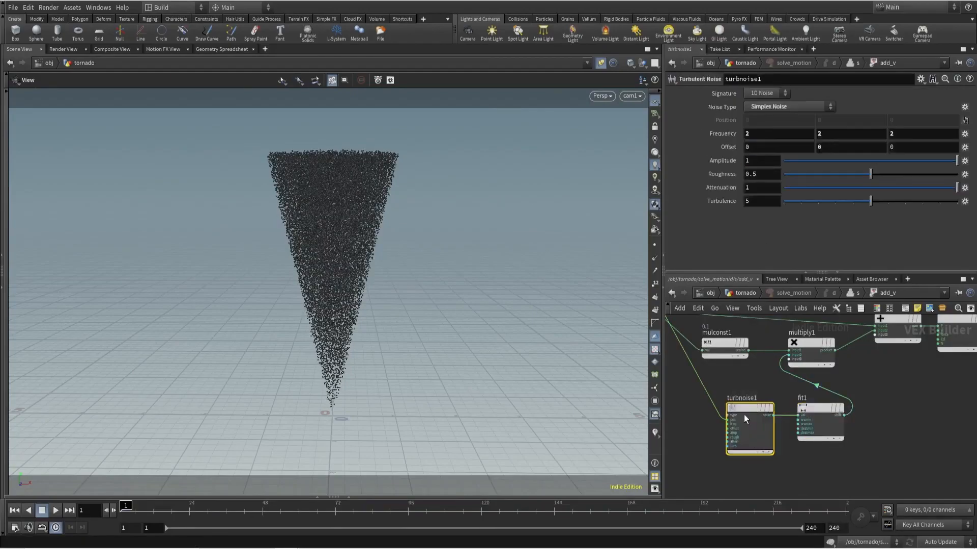
pyautogui.click(964, 147)
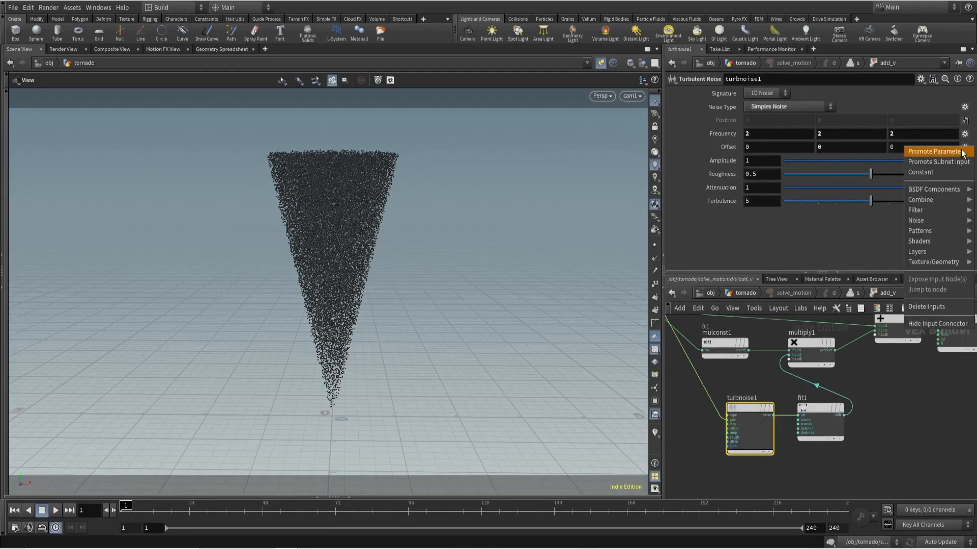
pyautogui.press('u')
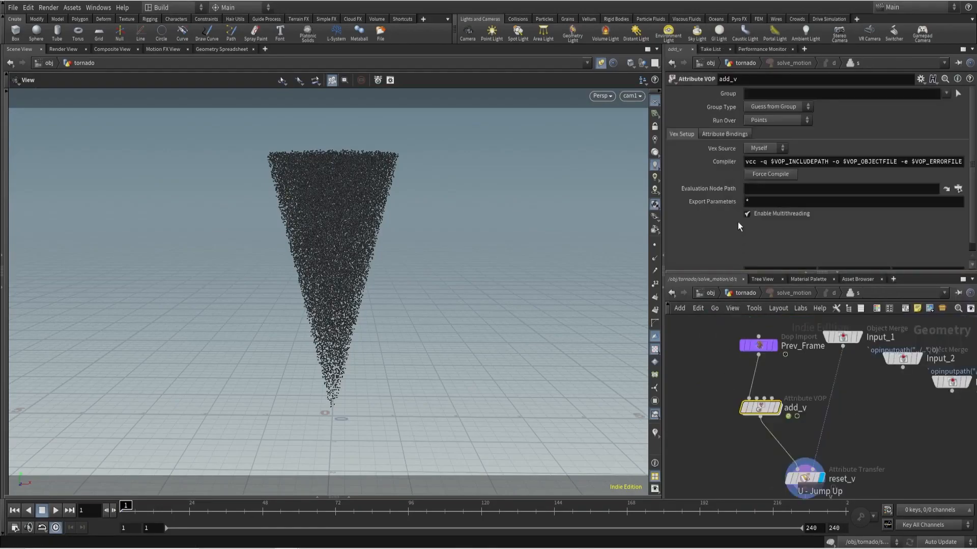
pyautogui.scroll(-1, 743, 232)
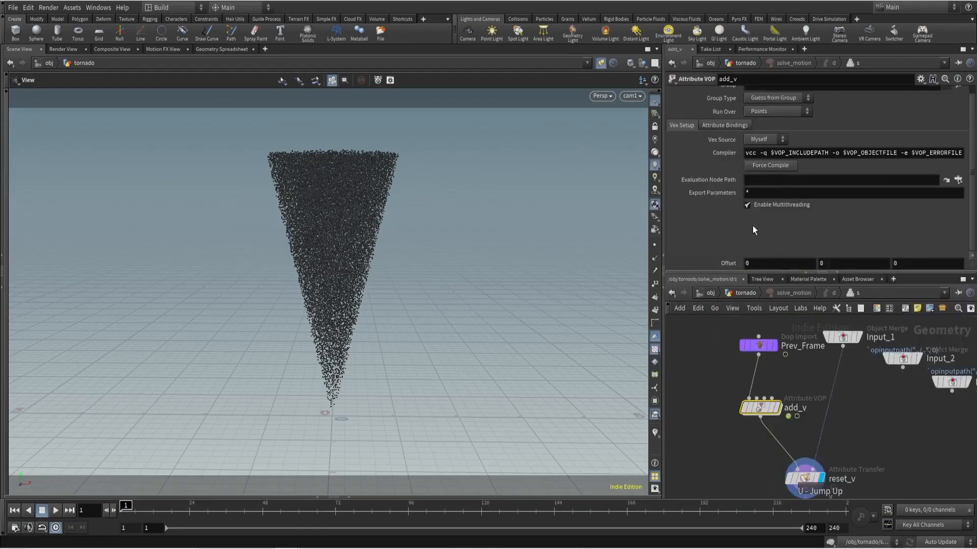
pyautogui.click(837, 263)
pyautogui.write('$T')
pyautogui.press('Return')
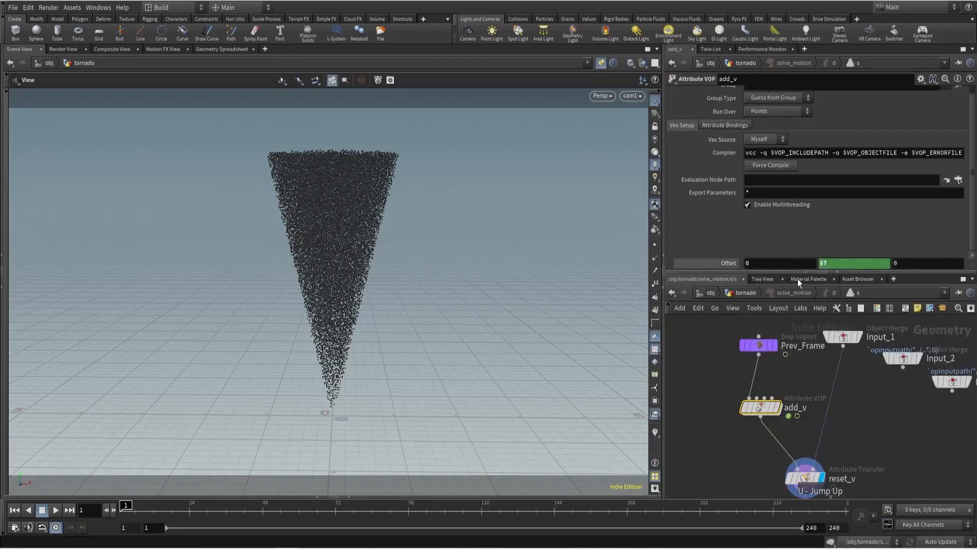
# - Save the scene, go back inside solve_motion and play back the simulation with the animated noise offset
pyautogui.press('u')
pyautogui.hotkey('ctrl', 's')
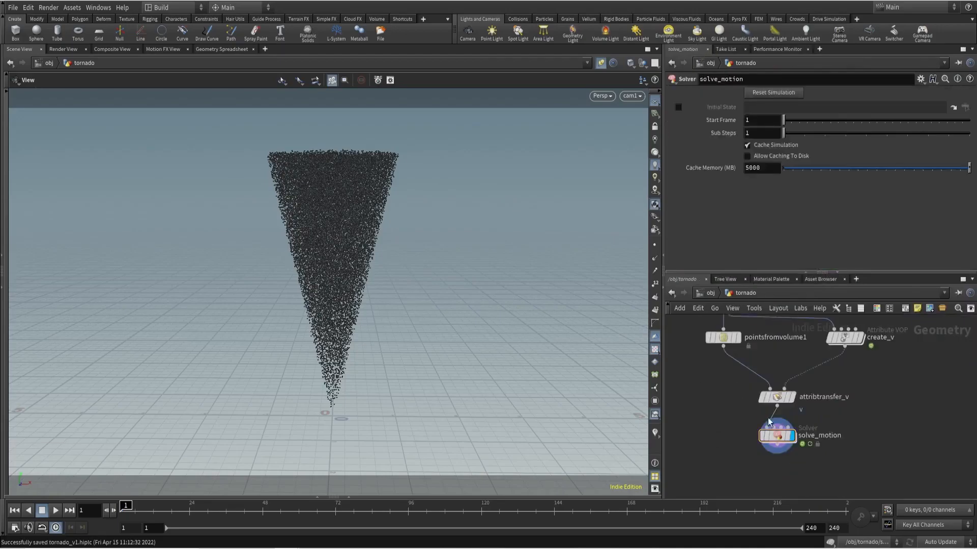
pyautogui.doubleClick(777, 436)
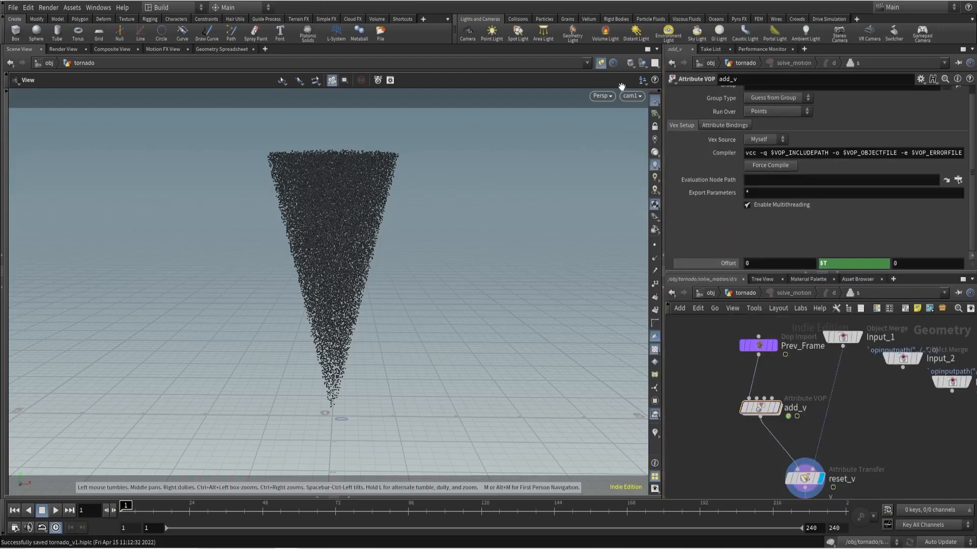
pyautogui.click(55, 511)
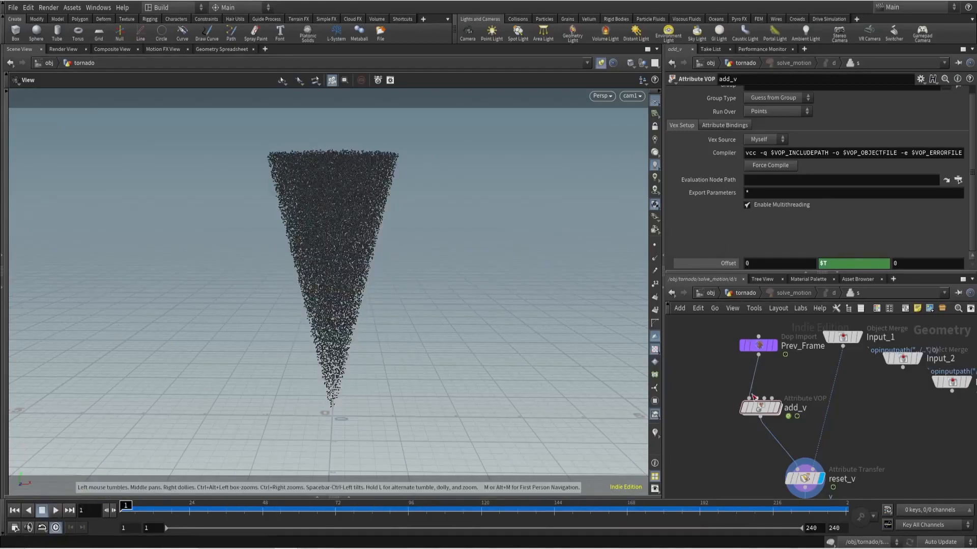
# - Rename add1 in add_v to mainAdd and move it farther along the network together with the geometry output
pyautogui.doubleClick(761, 410)
pyautogui.scroll(-3, 763, 413)
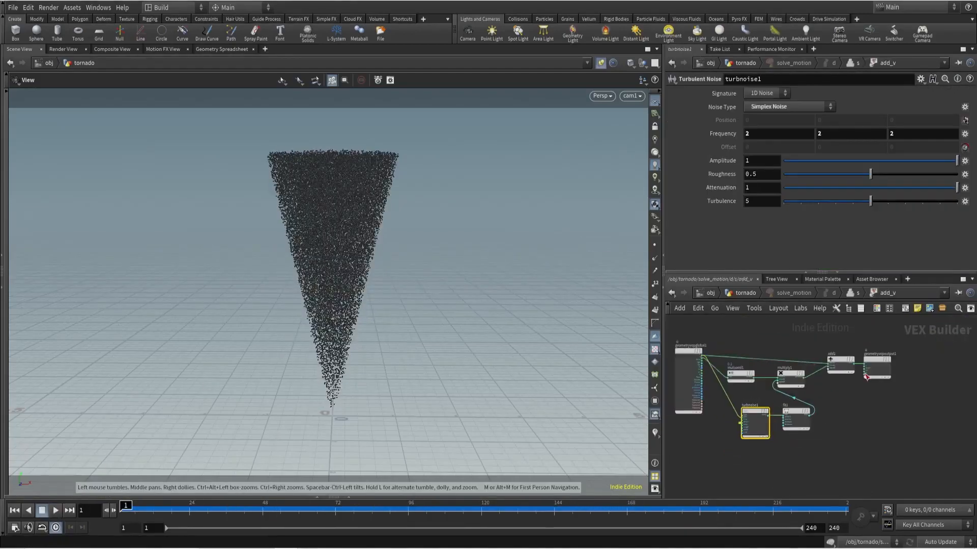
pyautogui.scroll(3, 864, 359)
pyautogui.click(809, 349)
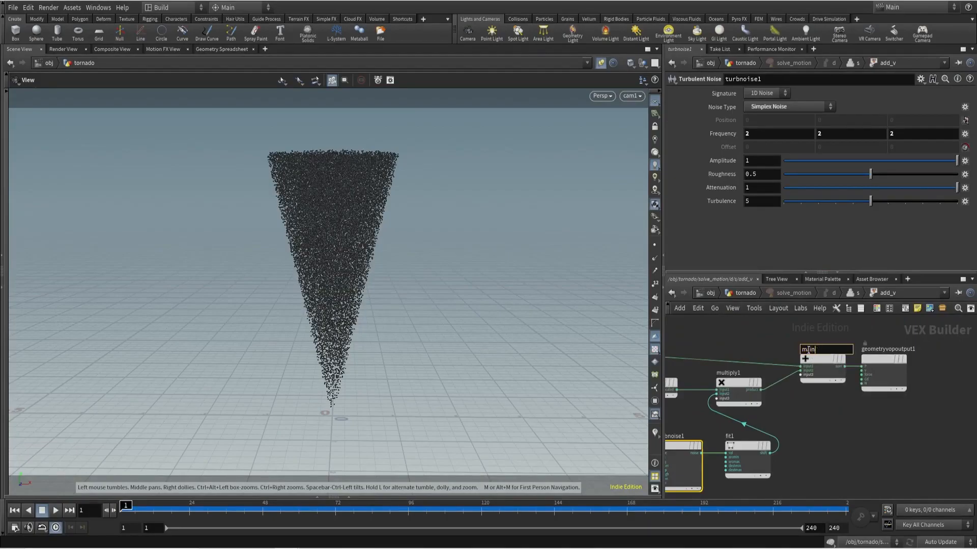
pyautogui.scroll(-4, 789, 330)
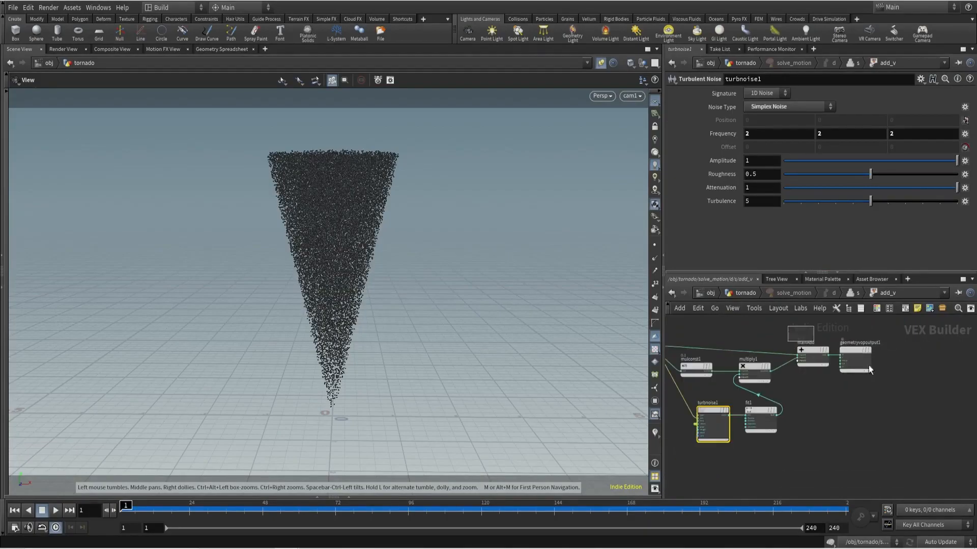
pyautogui.moveTo(789, 330); pyautogui.dragTo(855, 351, button='middle')
pyautogui.moveTo(856, 350); pyautogui.dragTo(892, 407)
pyautogui.click(892, 407)
pyautogui.moveTo(804, 363); pyautogui.dragTo(823, 380, button='middle')
# - Insert a Null named P on the global P wire, feed turbnoise1 from it and switch to rounded wires
pyautogui.scroll(3, 876, 371)
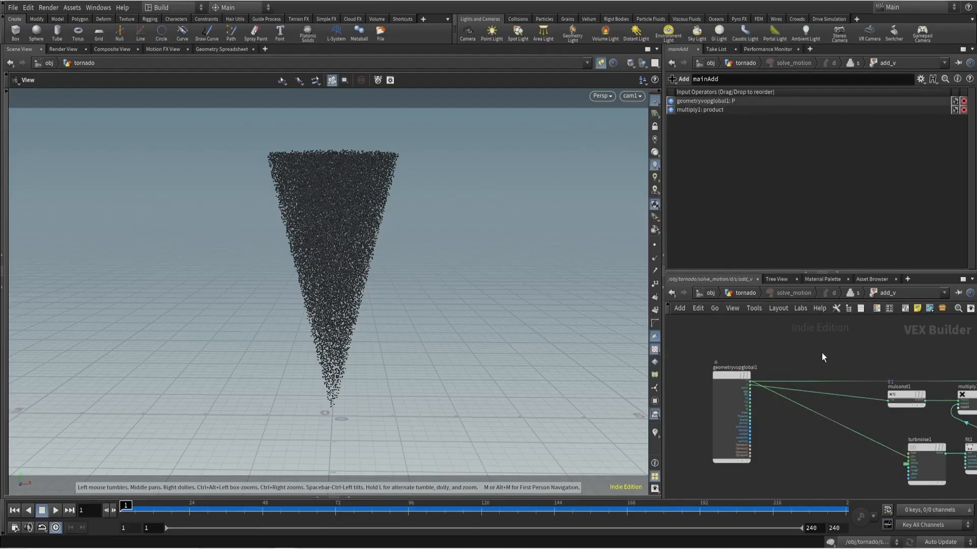
pyautogui.press('Tab')
pyautogui.write('null')
pyautogui.press('Return')
pyautogui.click(825, 383)
pyautogui.moveTo(826, 383); pyautogui.dragTo(828, 370)
pyautogui.moveTo(908, 457); pyautogui.dragTo(846, 375)
pyautogui.click(813, 360)
pyautogui.write('P')
pyautogui.press('Return')
pyautogui.hotkey('shift', 's')
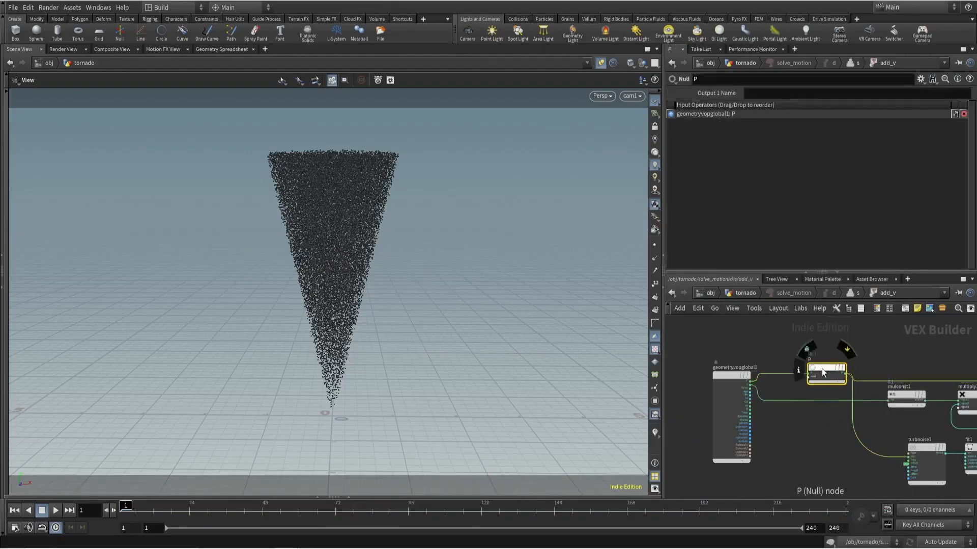
# - Straighten the layout around mainAdd and color that node orange using the color palette
pyautogui.moveTo(956, 386); pyautogui.dragTo(850, 356, button='middle')
pyautogui.click(948, 387)
pyautogui.moveTo(948, 387); pyautogui.dragTo(863, 386, button='middle')
pyautogui.press('c')
pyautogui.click(969, 440)
pyautogui.click(863, 413)
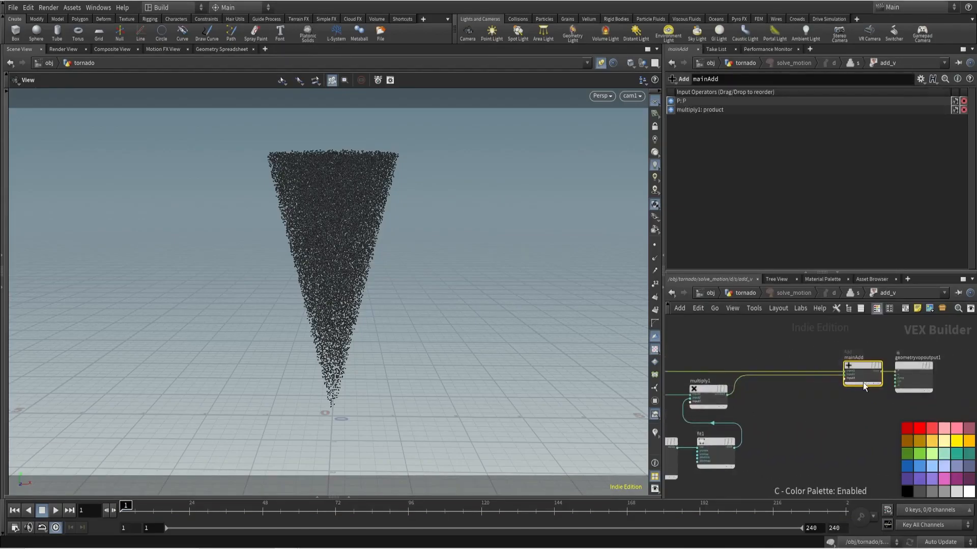
# - Rearrange the velocity and noise nodes below the P wire, leaving room ahead of mainAdd
pyautogui.scroll(-2, 863, 413)
pyautogui.moveTo(783, 441); pyautogui.dragTo(841, 418, button='middle')
pyautogui.moveTo(712, 347); pyautogui.dragTo(839, 380)
pyautogui.scroll(-4, 740, 472)
pyautogui.moveTo(811, 471); pyautogui.dragTo(848, 412, button='middle')
pyautogui.moveTo(853, 419); pyautogui.dragTo(727, 343)
pyautogui.moveTo(725, 341); pyautogui.dragTo(766, 354, button='middle')
pyautogui.moveTo(693, 338); pyautogui.dragTo(891, 424)
pyautogui.click(885, 394)
pyautogui.moveTo(880, 375); pyautogui.dragTo(908, 378)
# - Insert a second Add node between multiply1 and mainAdd and line it up with multiply1
pyautogui.press('Tab')
pyautogui.write('add')
pyautogui.click(831, 139)
pyautogui.scroll(4, 872, 387)
pyautogui.click(854, 363)
pyautogui.moveTo(867, 413); pyautogui.dragTo(857, 399, button='middle')
pyautogui.moveTo(856, 394); pyautogui.dragTo(902, 360)
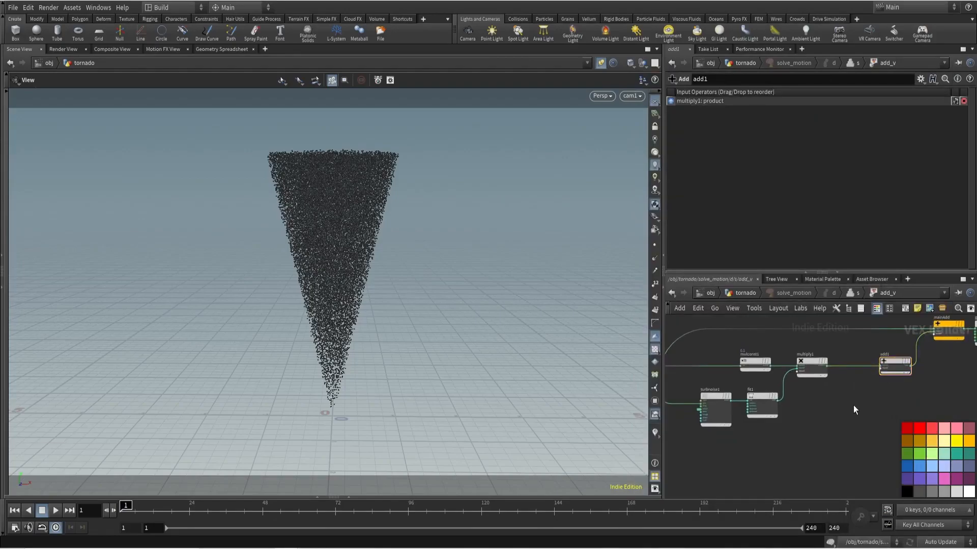
# - Play the solve_motion simulation from the tornado network and return to frame 1
pyautogui.press('u')
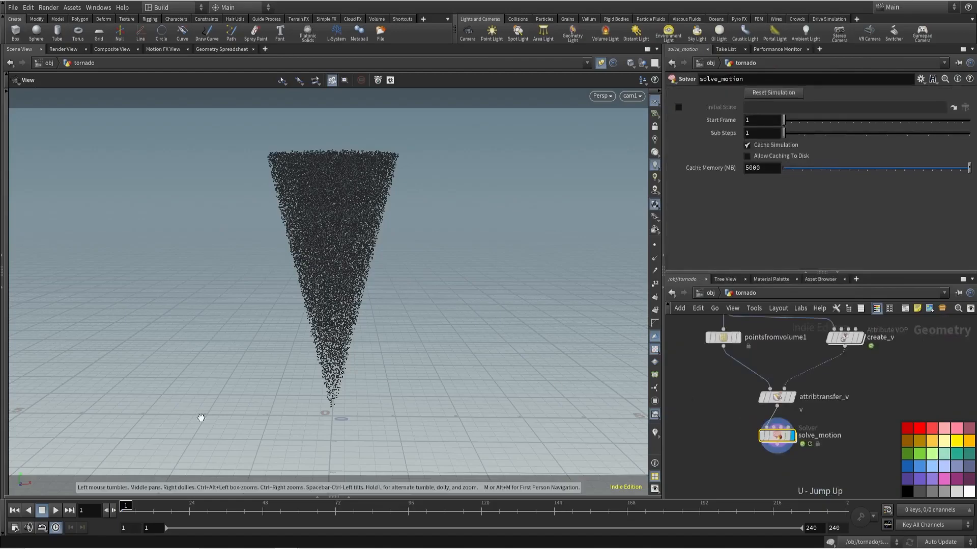
pyautogui.click(55, 510)
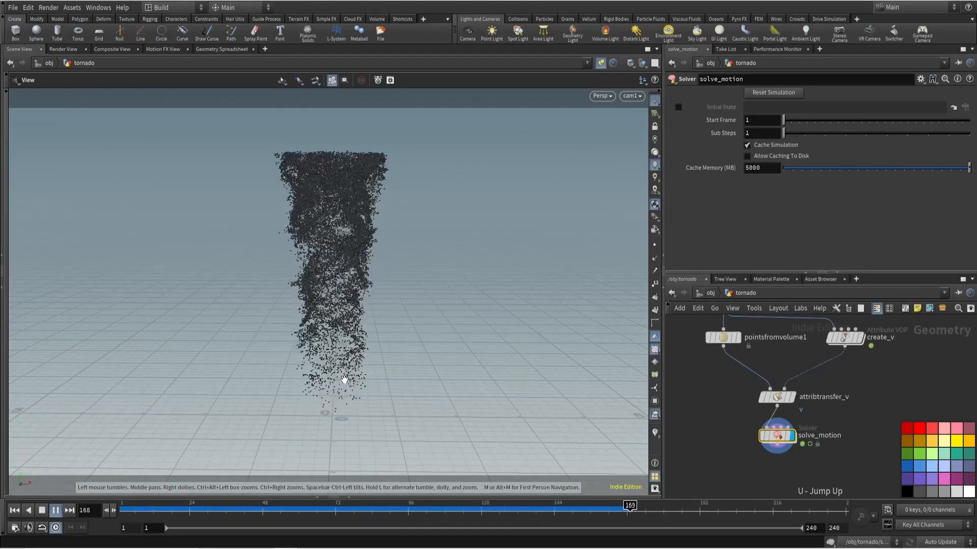
pyautogui.moveTo(355, 513); pyautogui.dragTo(122, 513)
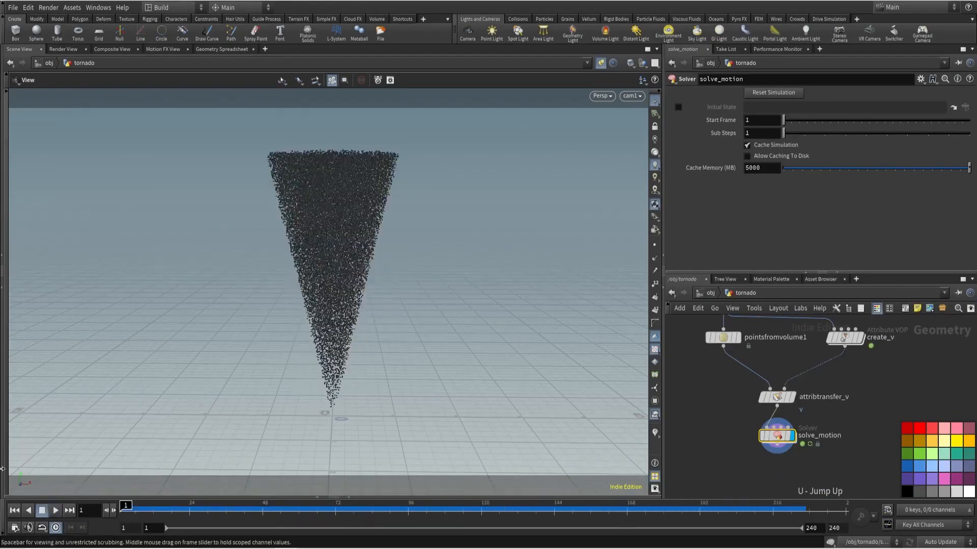
# - Place an Anti-Aliased Noise node below the turbulent noise nodes inside the solver's add_v network
pyautogui.doubleClick(777, 436)
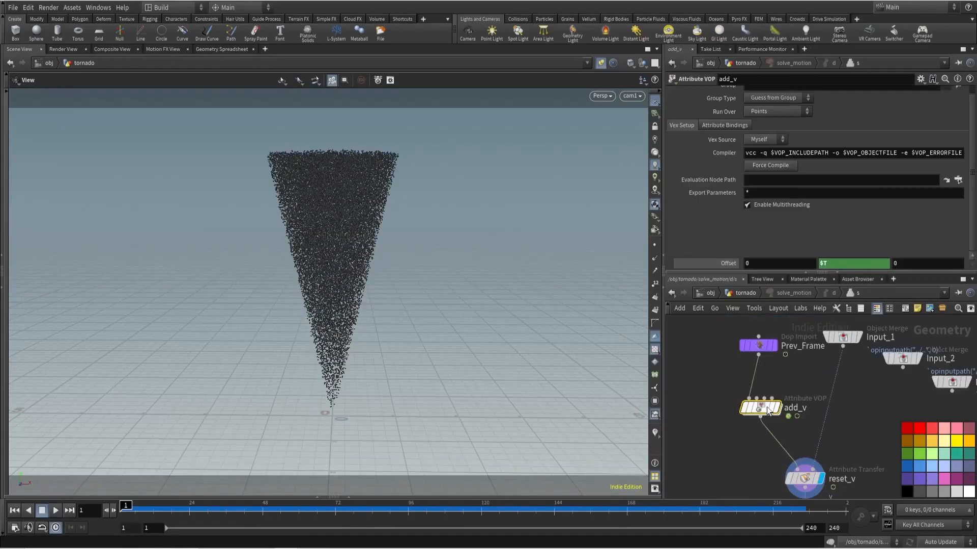
pyautogui.doubleClick(767, 413)
pyautogui.scroll(-3, 767, 413)
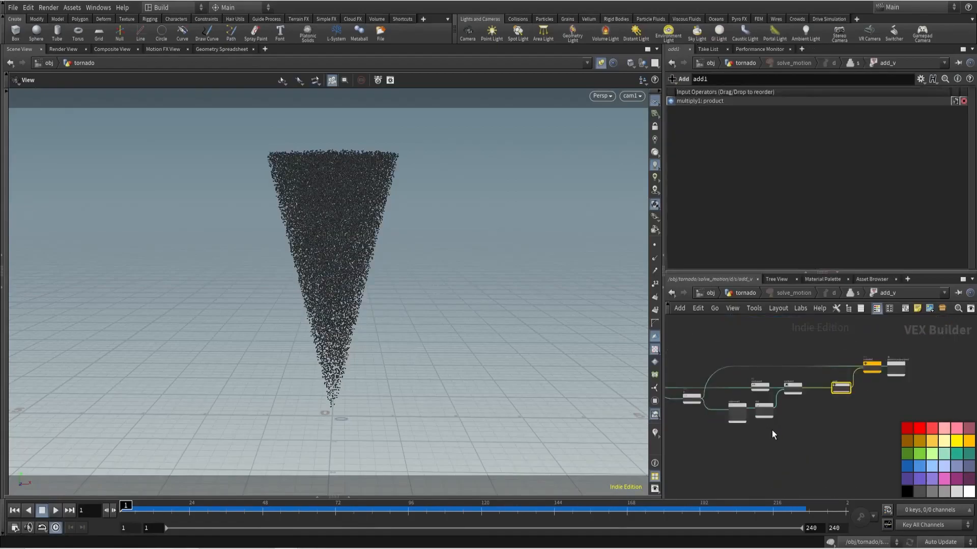
pyautogui.moveTo(771, 429); pyautogui.dragTo(784, 414, button='middle')
pyautogui.press('Tab')
pyautogui.write('aa')
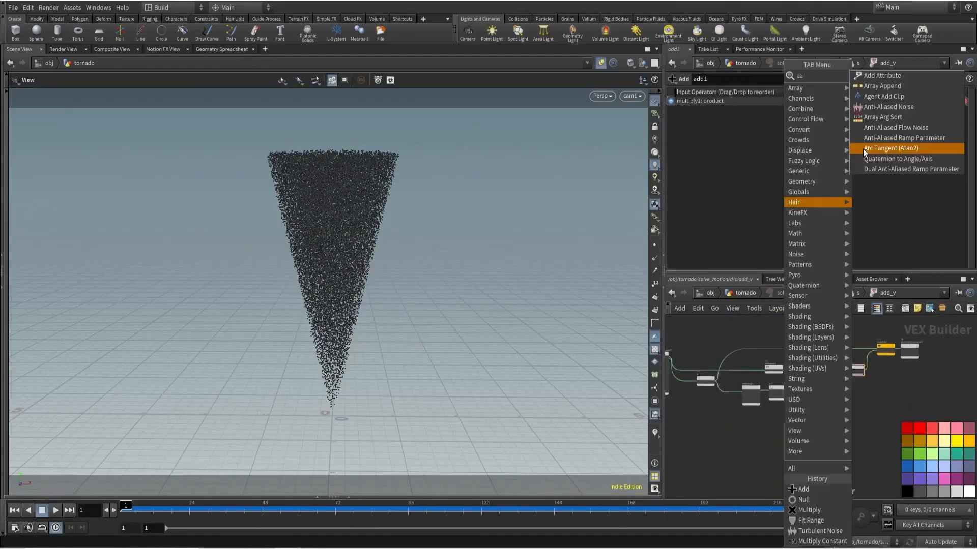
pyautogui.click(876, 107)
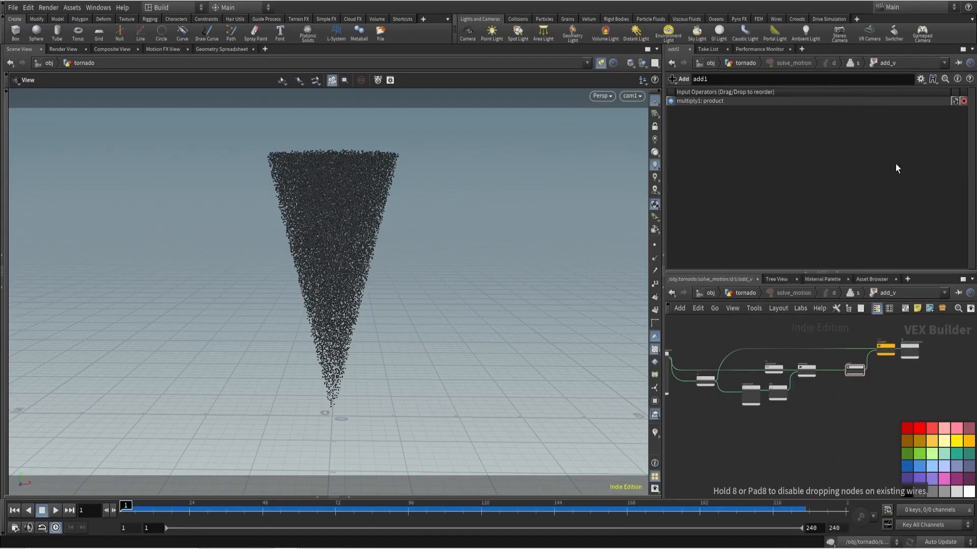
pyautogui.click(772, 424)
pyautogui.click(767, 95)
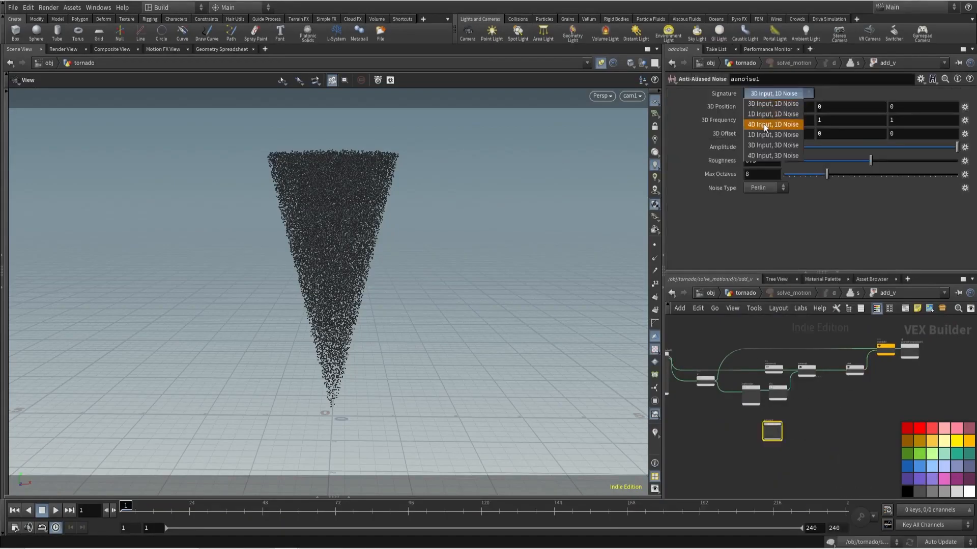
pyautogui.click(743, 458)
# - Place a Vector to Vector4 node ahead of aanoise1 and feed it from the P Null
pyautogui.scroll(3, 758, 421)
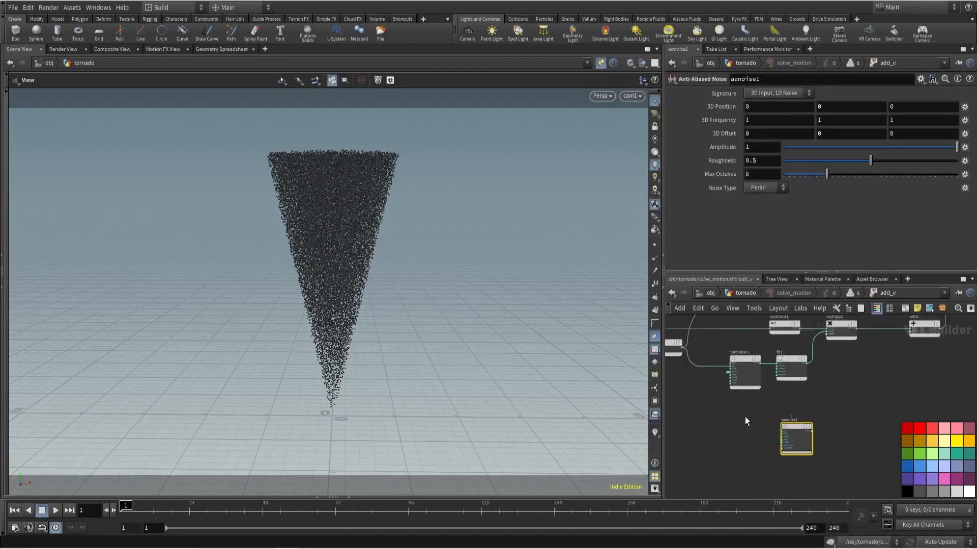
pyautogui.press('Tab')
pyautogui.write('vec')
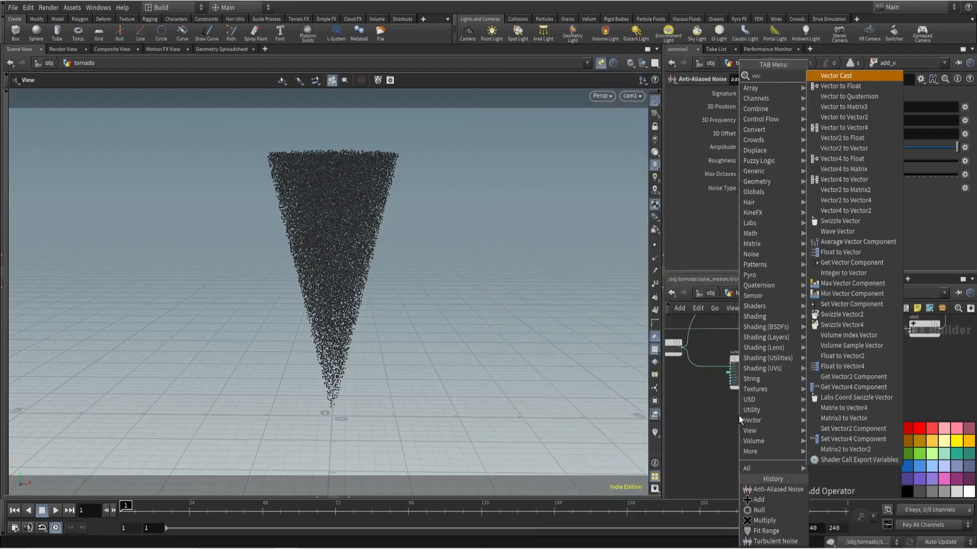
pyautogui.click(844, 128)
pyautogui.click(747, 404)
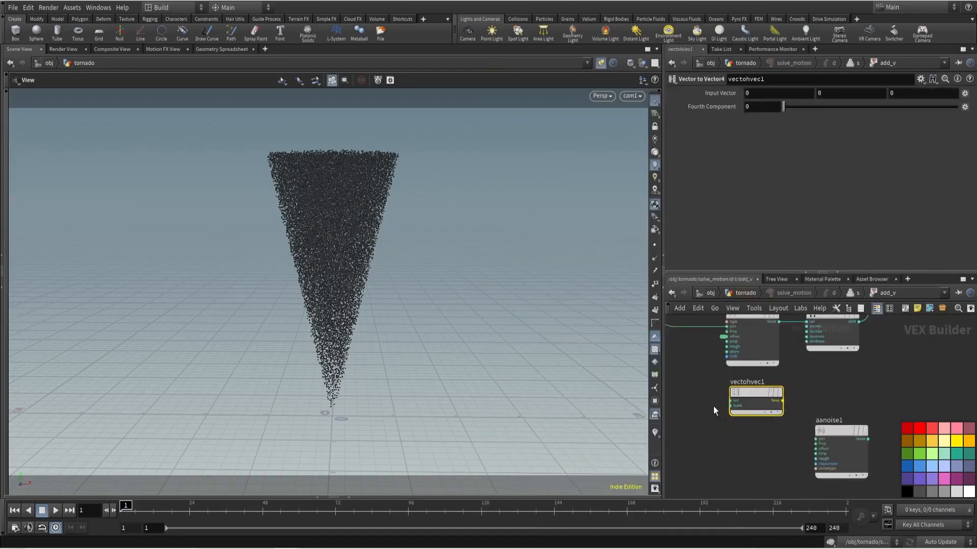
pyautogui.scroll(2, 715, 406)
pyautogui.scroll(2, 727, 389)
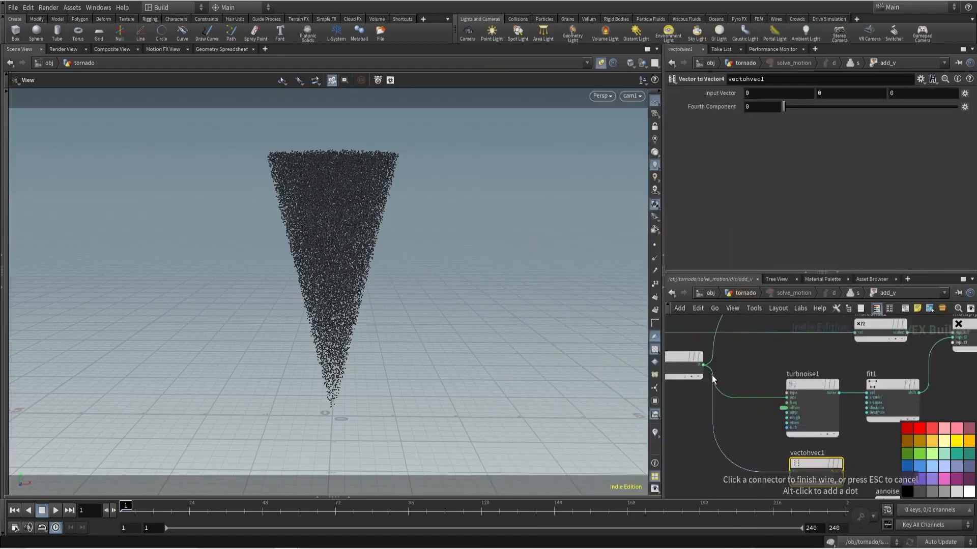
pyautogui.click(704, 365)
pyautogui.moveTo(758, 448); pyautogui.dragTo(735, 379, button='middle')
pyautogui.moveTo(787, 418); pyautogui.dragTo(793, 443)
# - Promote the fourth component of vectohvec1 as a parameter and wire its output into aanoise1's position input
pyautogui.scroll(2, 775, 440)
pyautogui.click(770, 433)
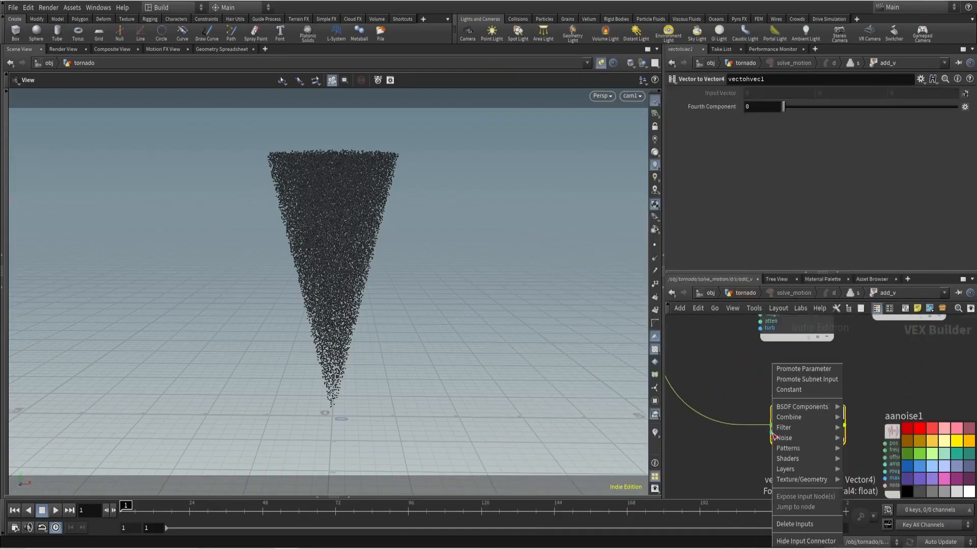
pyautogui.click(785, 367)
pyautogui.click(844, 424)
pyautogui.click(851, 437)
pyautogui.scroll(-5, 865, 407)
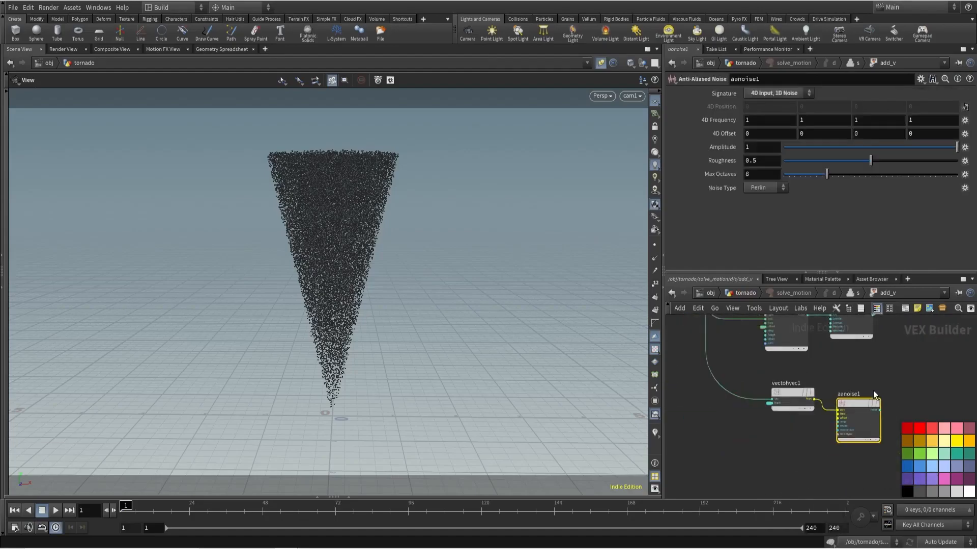
# - Connect the aanoise1 output to the free input of add1, alongside multiply1
pyautogui.scroll(3, 781, 412)
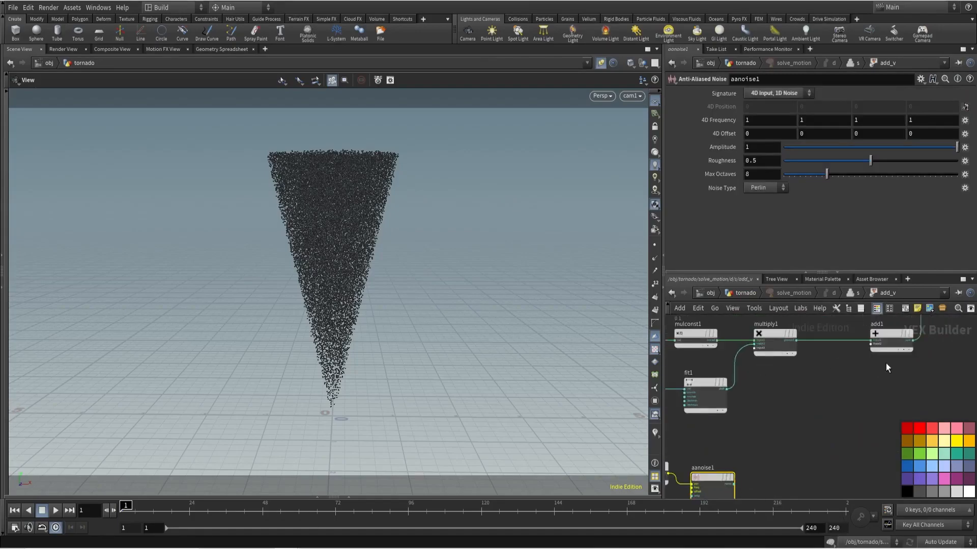
pyautogui.moveTo(886, 363); pyautogui.dragTo(855, 362, button='middle')
pyautogui.click(835, 346)
pyautogui.moveTo(771, 428); pyautogui.dragTo(802, 380, button='middle')
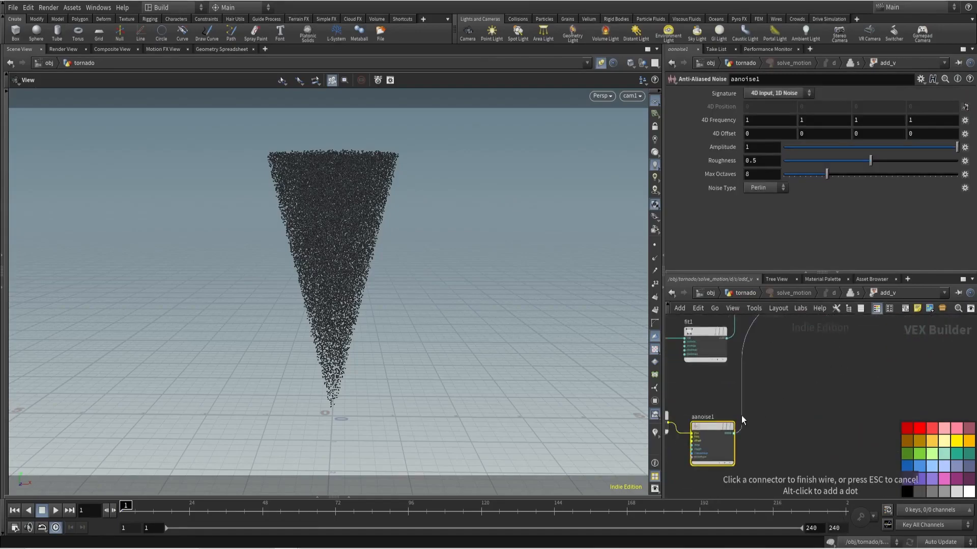
pyautogui.click(733, 431)
# - Set the promoted Fourth Component parameter of add_v to $T
pyautogui.press('u')
pyautogui.scroll(-1, 783, 231)
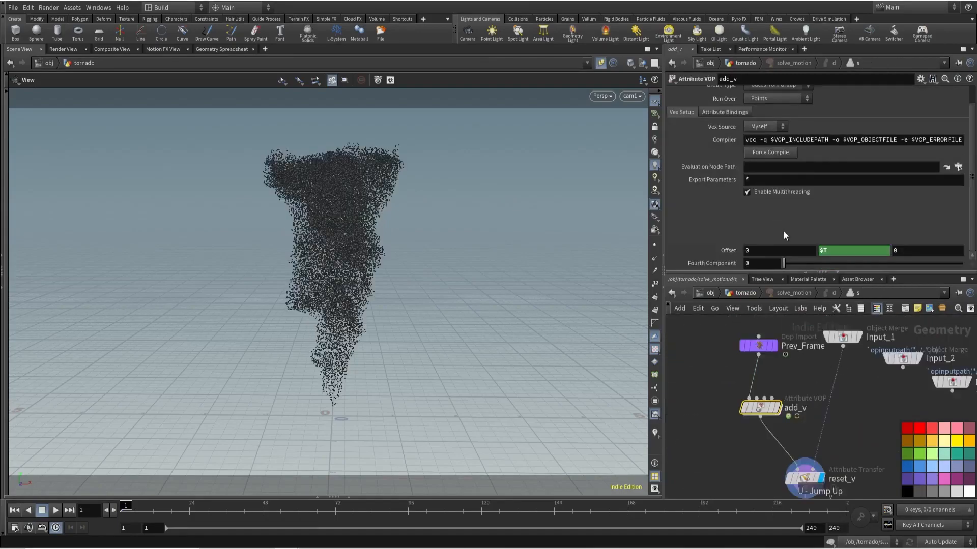
pyautogui.click(753, 263)
pyautogui.write('$T')
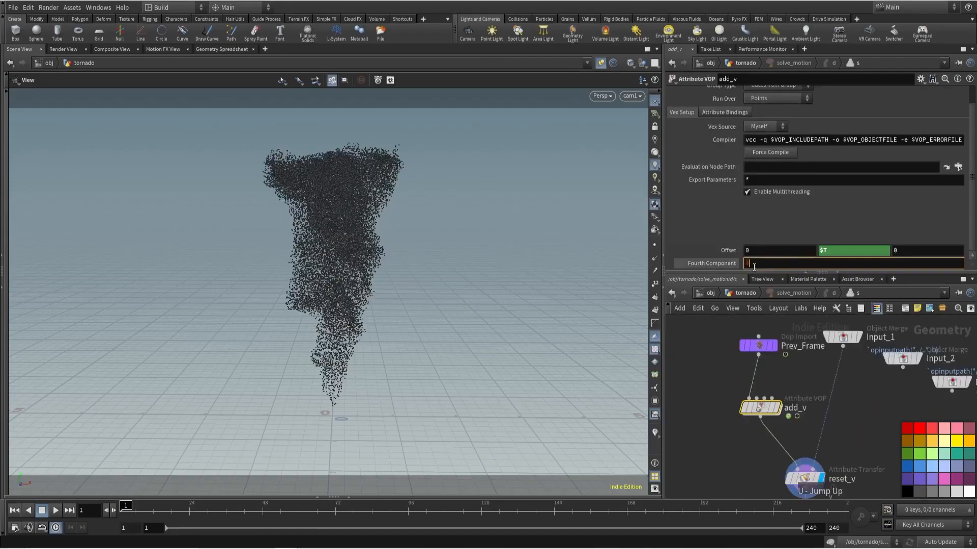
pyautogui.press('Return')
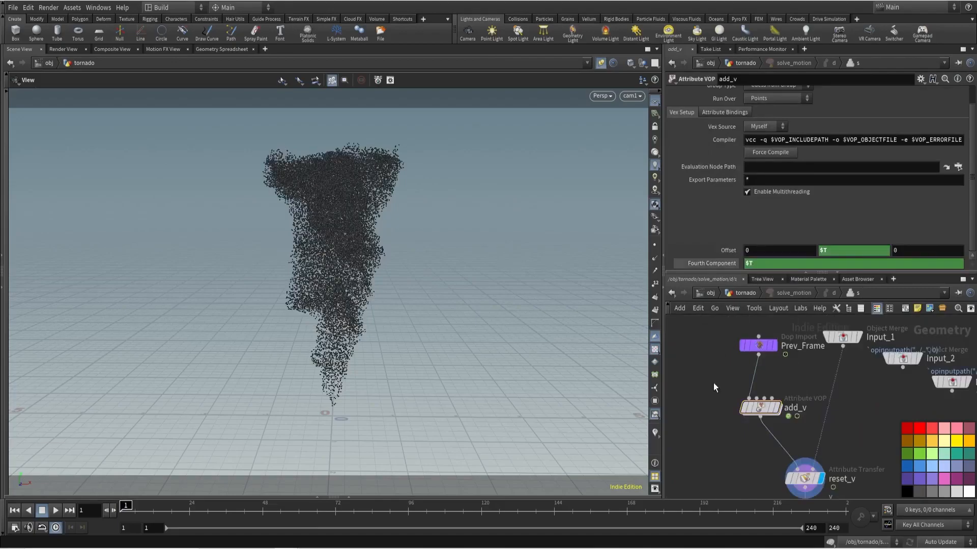
# - Play the tornado simulation from the parent network to examine the added noise, and stop it
pyautogui.press('u')
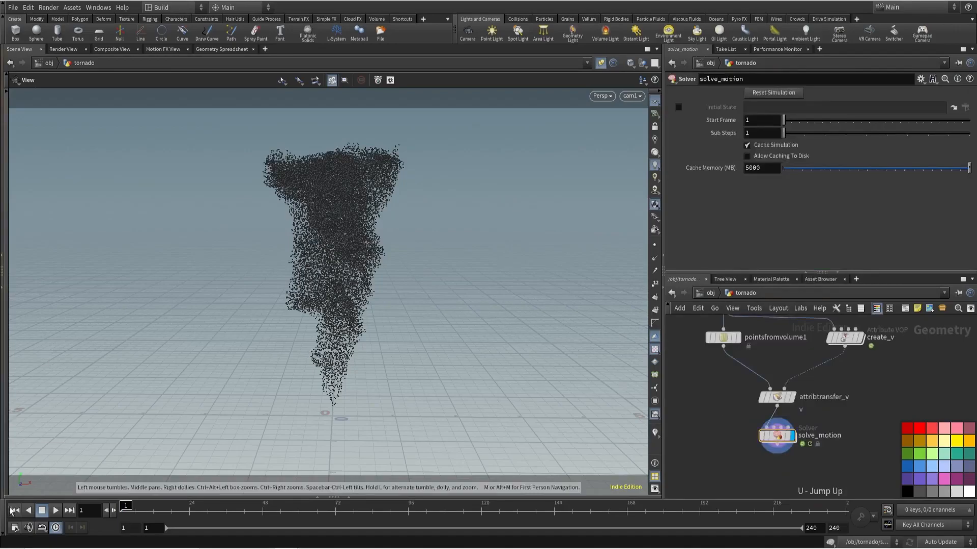
pyautogui.click(57, 511)
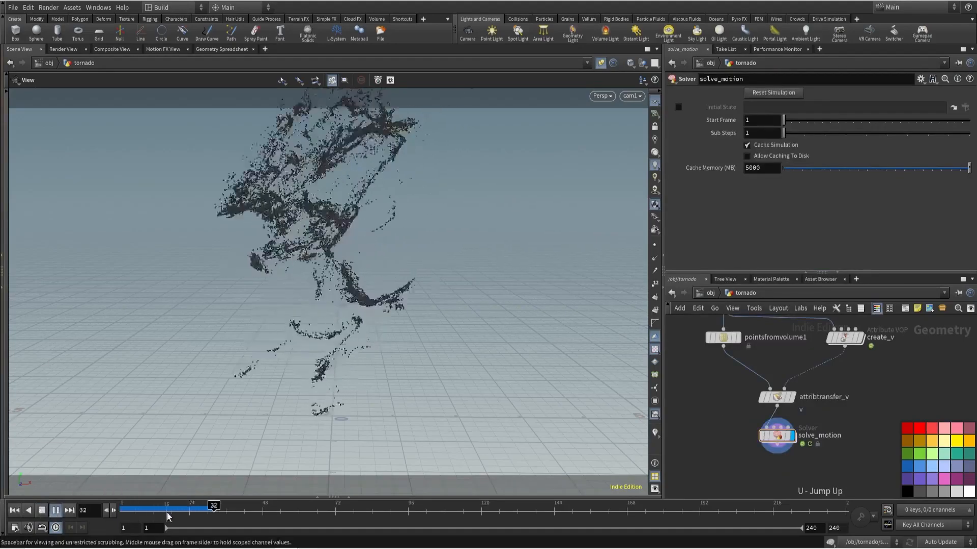
pyautogui.click(44, 511)
# - Set aanoise1 in add_v to 4D Input, 3D Noise with an amplitude of .1 and preview the simulation
pyautogui.doubleClick(777, 436)
pyautogui.click(763, 405)
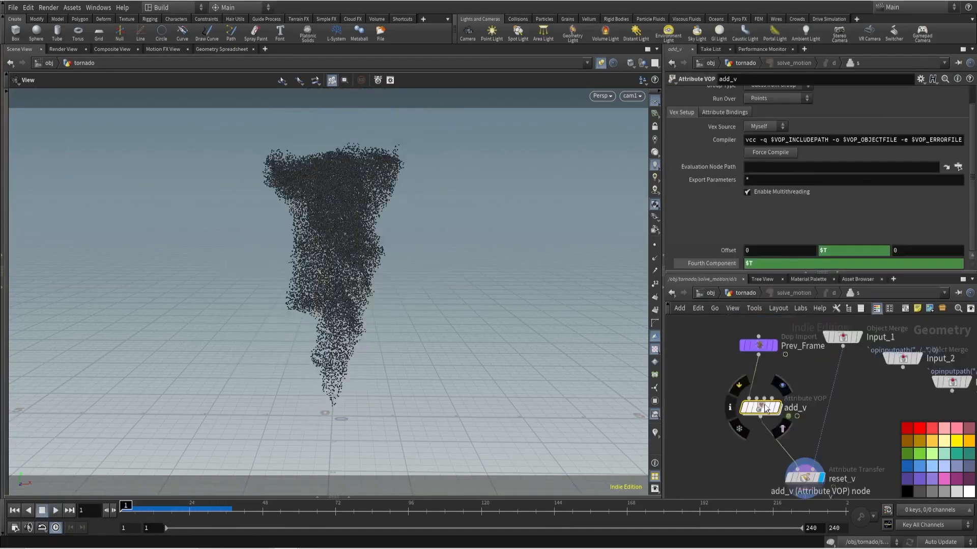
pyautogui.doubleClick(763, 406)
pyautogui.moveTo(763, 405); pyautogui.dragTo(927, 398, button='middle')
pyautogui.moveTo(862, 390); pyautogui.dragTo(889, 436)
pyautogui.click(771, 94)
pyautogui.click(774, 114)
pyautogui.click(761, 146)
pyautogui.write('.1')
pyautogui.press('Return')
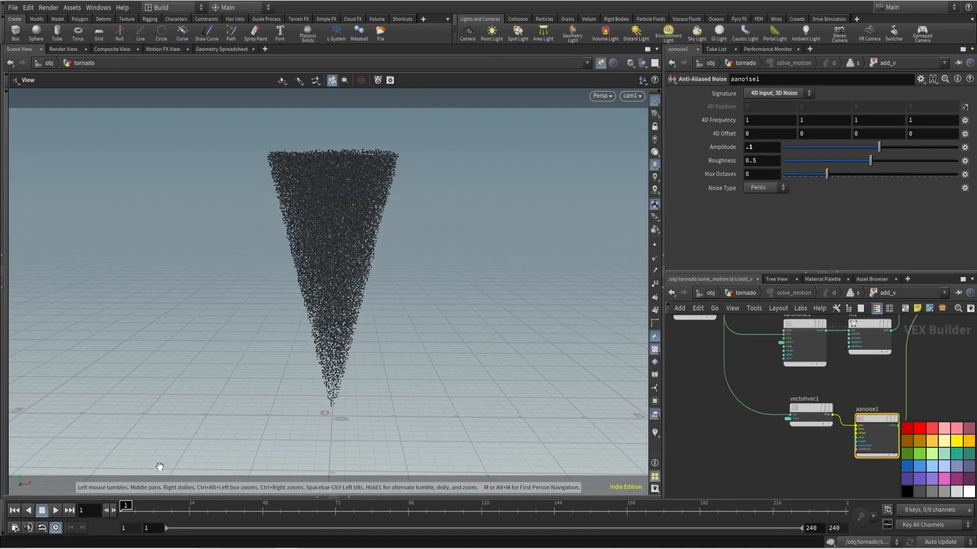
pyautogui.click(56, 513)
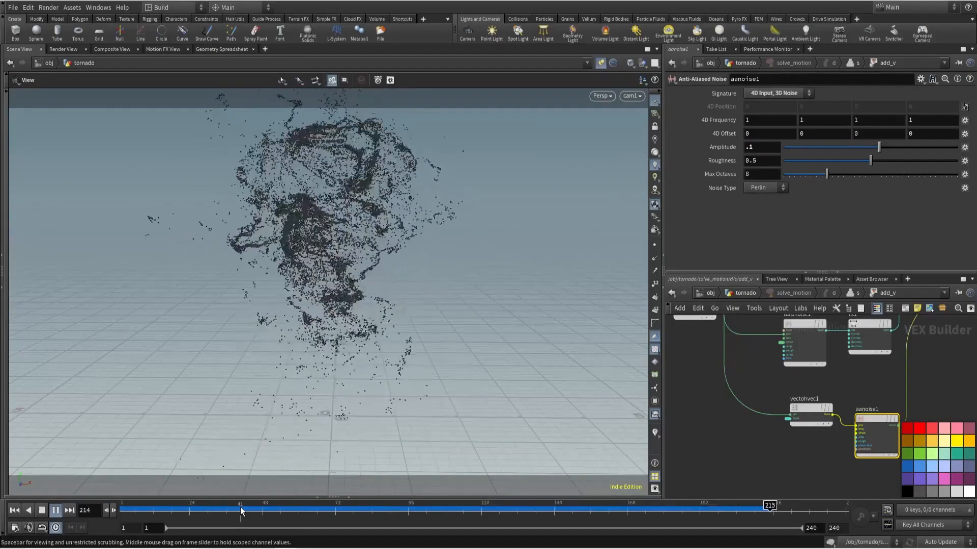
pyautogui.hotkey('ctrl', 'Up')
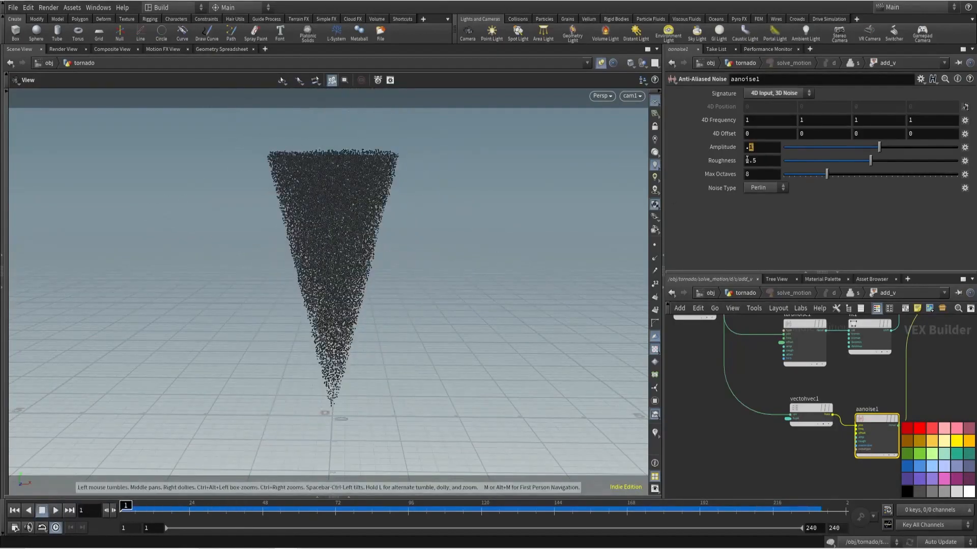
# - Set aanoise1's amplitude to .05 and the first three components of its 4D Frequency to 2
pyautogui.press('Return')
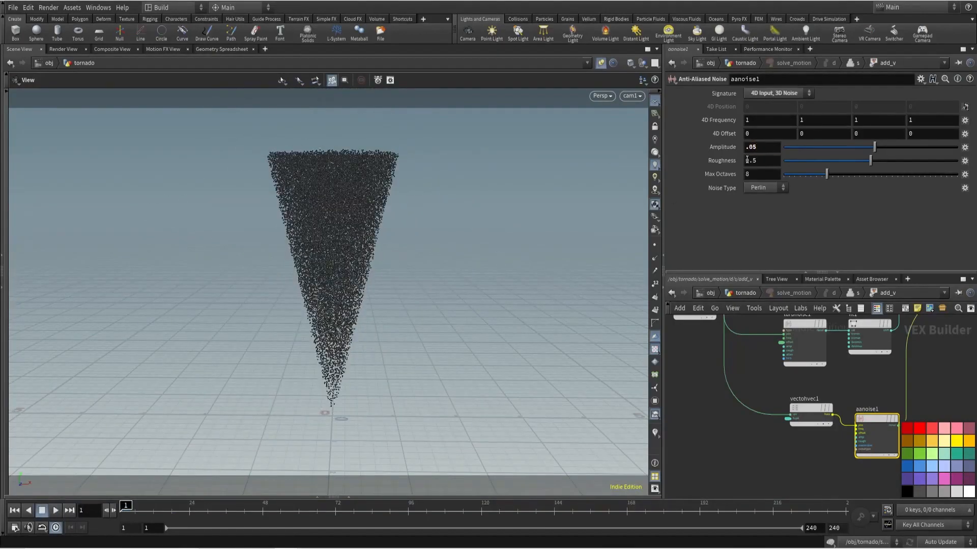
pyautogui.moveTo(734, 470); pyautogui.dragTo(698, 443, button='middle')
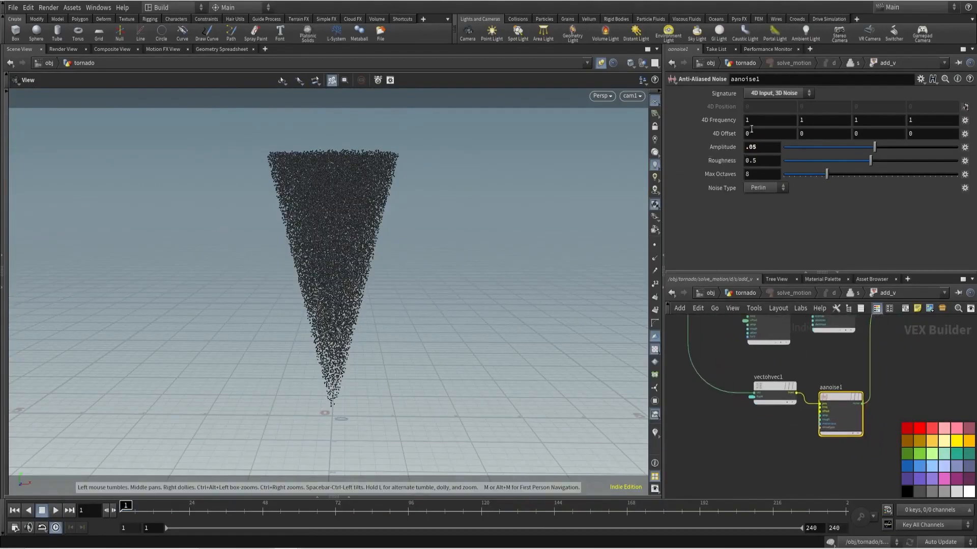
pyautogui.write('2')
pyautogui.press('Tab')
pyautogui.write('2')
pyautogui.press('Tab')
pyautogui.write('2')
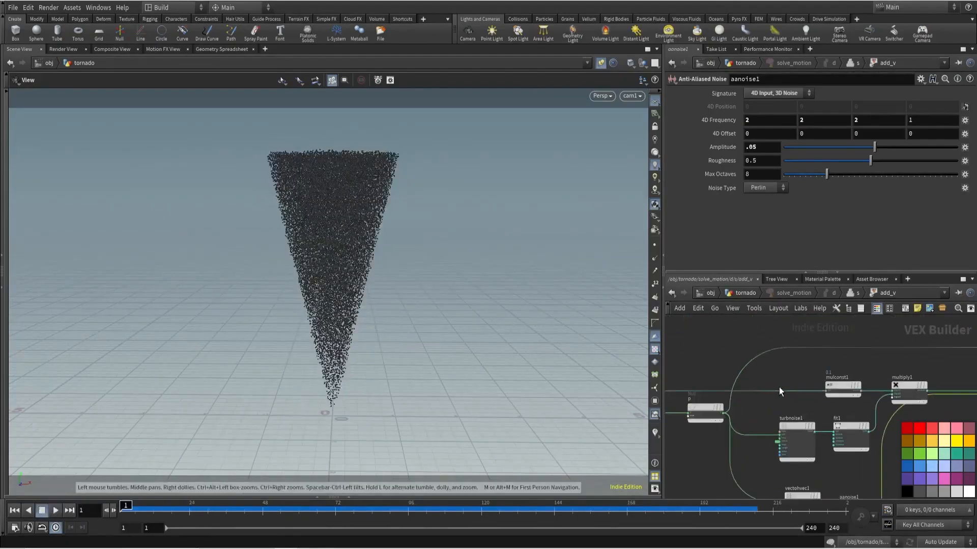
# - Set the multiplier of mulconst1 to 0.15
pyautogui.click(793, 384)
pyautogui.click(769, 107)
pyautogui.write('5')
pyautogui.press('Return')
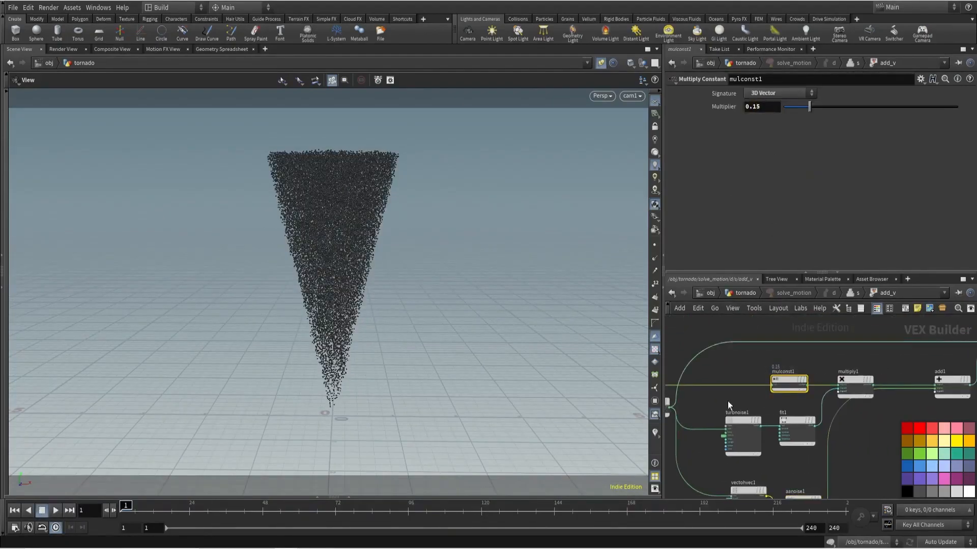
# - Return to the tornado network, save the scene and play the simulation
pyautogui.press('u')
pyautogui.press('u')
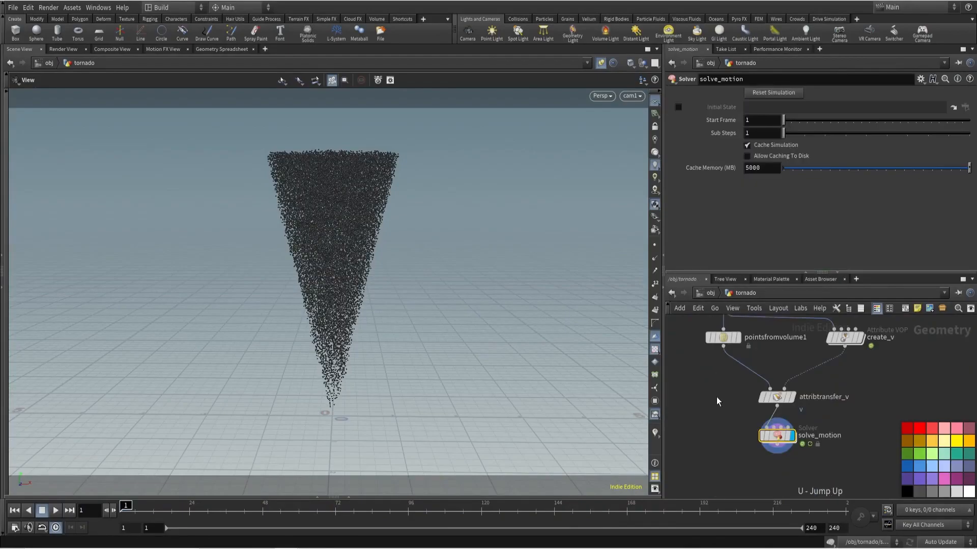
pyautogui.hotkey('ctrl', 's')
pyautogui.click(56, 510)
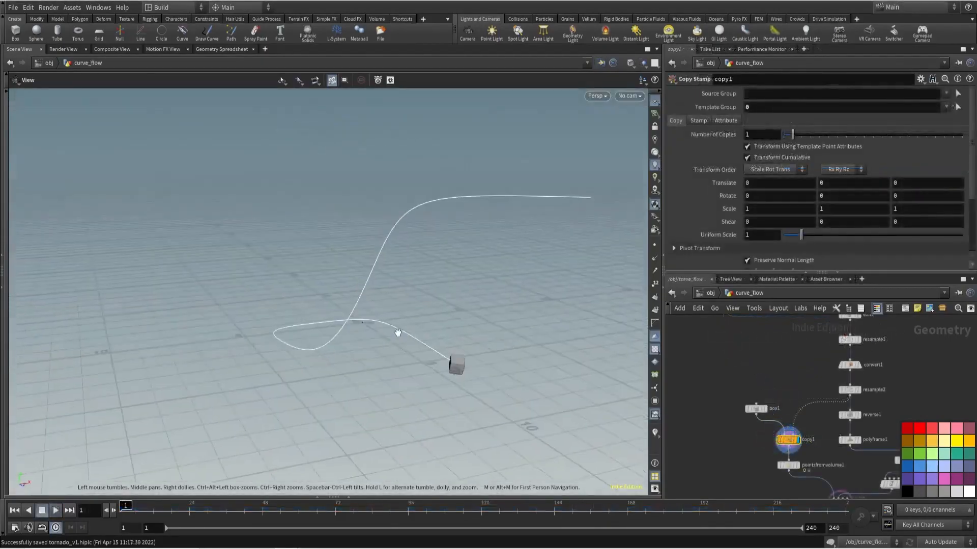
# - Inspect the curve_flow setup, display its solve_motion node and play the simulation
pyautogui.moveTo(399, 334); pyautogui.dragTo(447, 343)
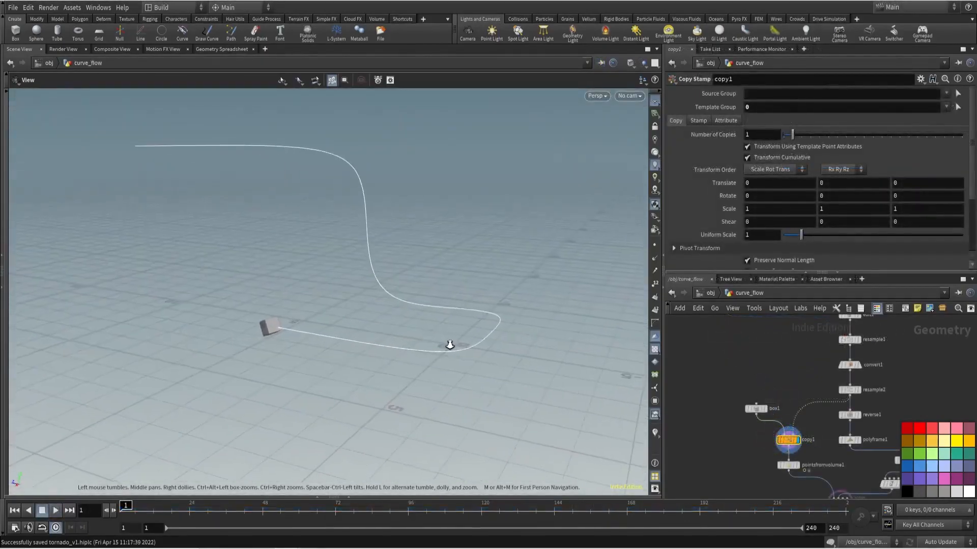
pyautogui.scroll(5, 741, 436)
pyautogui.click(816, 436)
pyautogui.click(812, 439)
pyautogui.moveTo(383, 295); pyautogui.dragTo(326, 328)
pyautogui.click(56, 511)
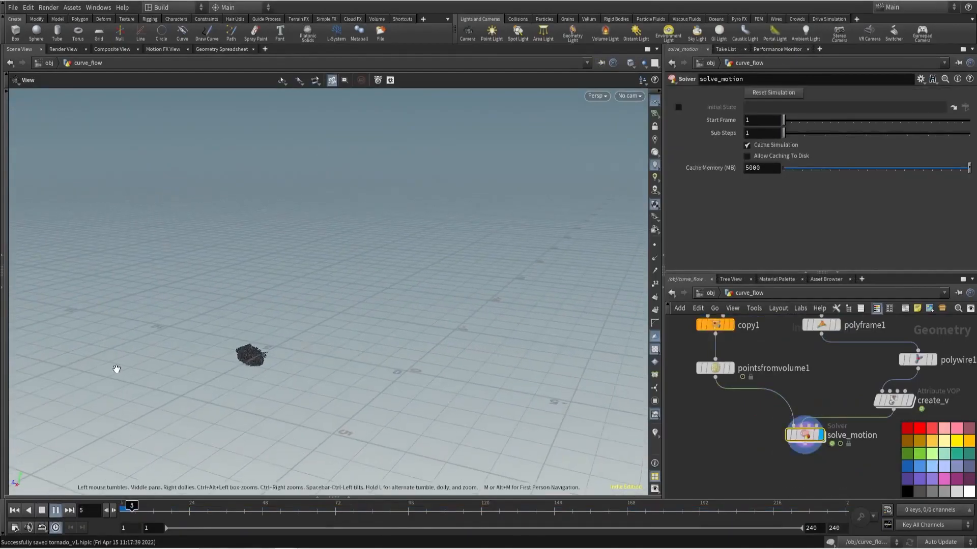